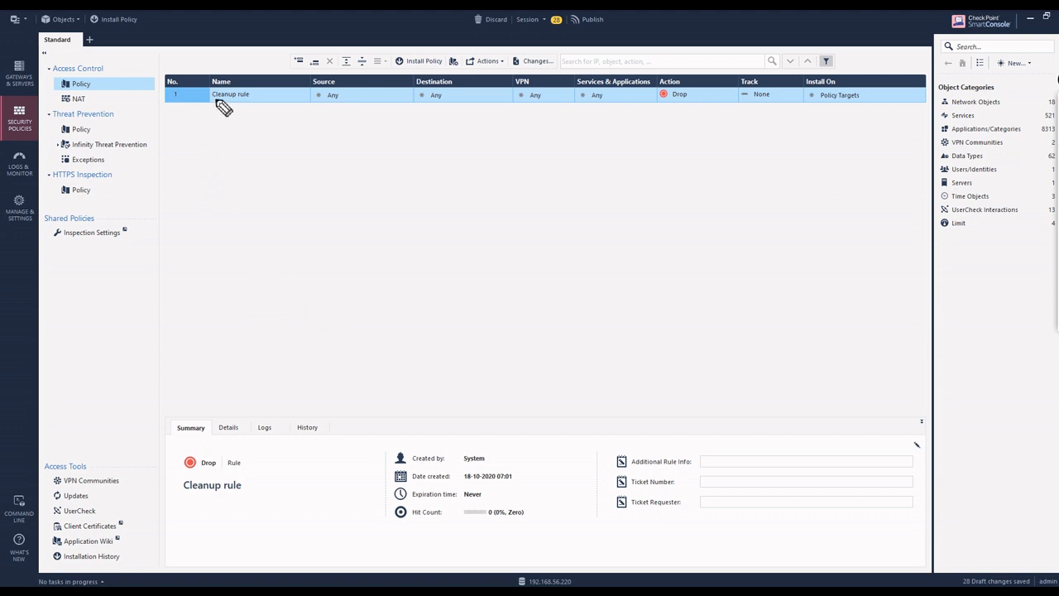
Step: Underline Cleanup and handwrite 'Rule Base system' with notes '1 Stealth Rule' and '2 Clean Rule'
drag(212, 102, 232, 98)
mouse_move(240, 288)
mouse_down()
mouse_move(218, 317)
mouse_move(243, 350)
mouse_move(291, 300)
mouse_move(298, 250)
mouse_move(329, 250)
mouse_move(364, 227)
mouse_move(397, 240)
mouse_move(381, 202)
mouse_move(419, 164)
mouse_up()
drag(341, 298, 348, 331)
mouse_move(364, 294)
mouse_down()
mouse_move(422, 248)
mouse_move(414, 239)
mouse_move(476, 195)
mouse_up()
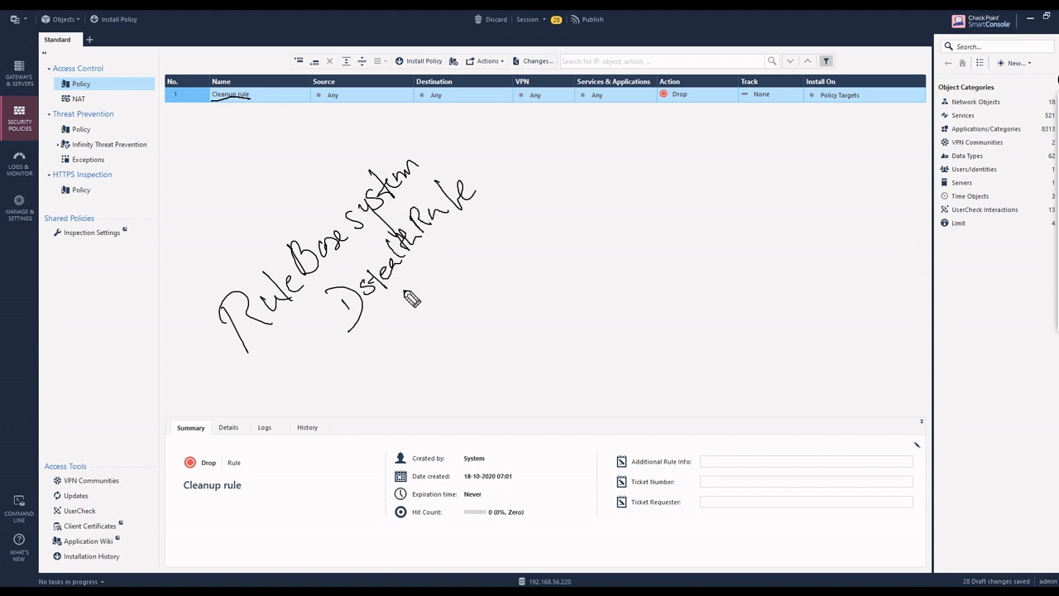
mouse_move(368, 335)
mouse_down()
mouse_move(382, 351)
mouse_move(354, 345)
mouse_move(377, 327)
mouse_move(415, 323)
mouse_move(502, 209)
mouse_move(549, 195)
mouse_up()
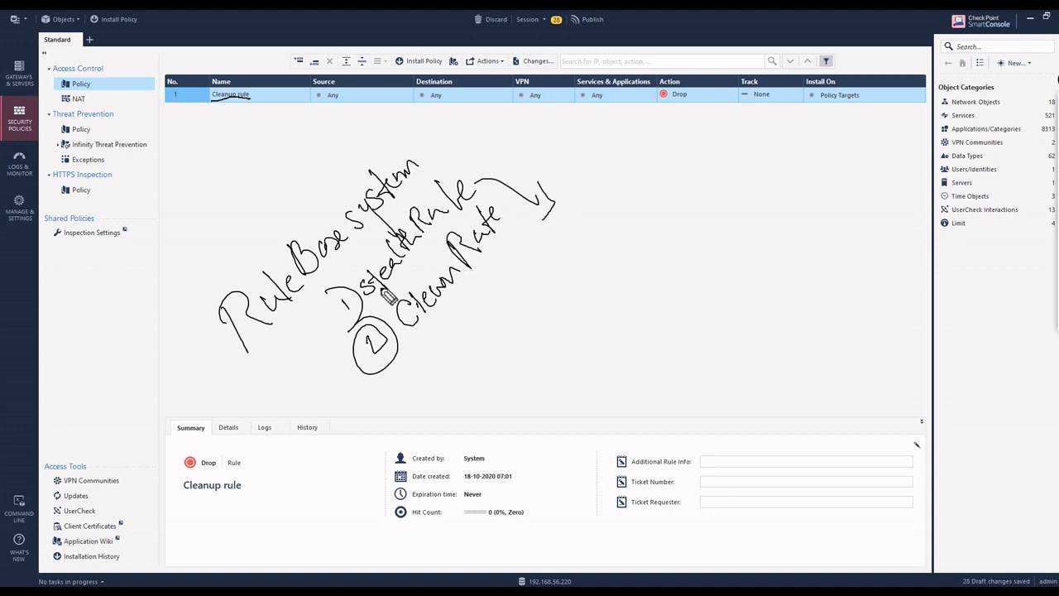
Step: Sketch a gateway bucket labelled GW, underline Clean Rule, and draw user boxes u1–u3
mouse_move(682, 219)
mouse_down()
mouse_move(709, 217)
mouse_move(726, 272)
mouse_move(665, 233)
mouse_move(728, 263)
mouse_up()
mouse_move(685, 188)
mouse_down()
mouse_move(673, 204)
mouse_move(705, 201)
mouse_move(713, 174)
mouse_move(660, 199)
mouse_up()
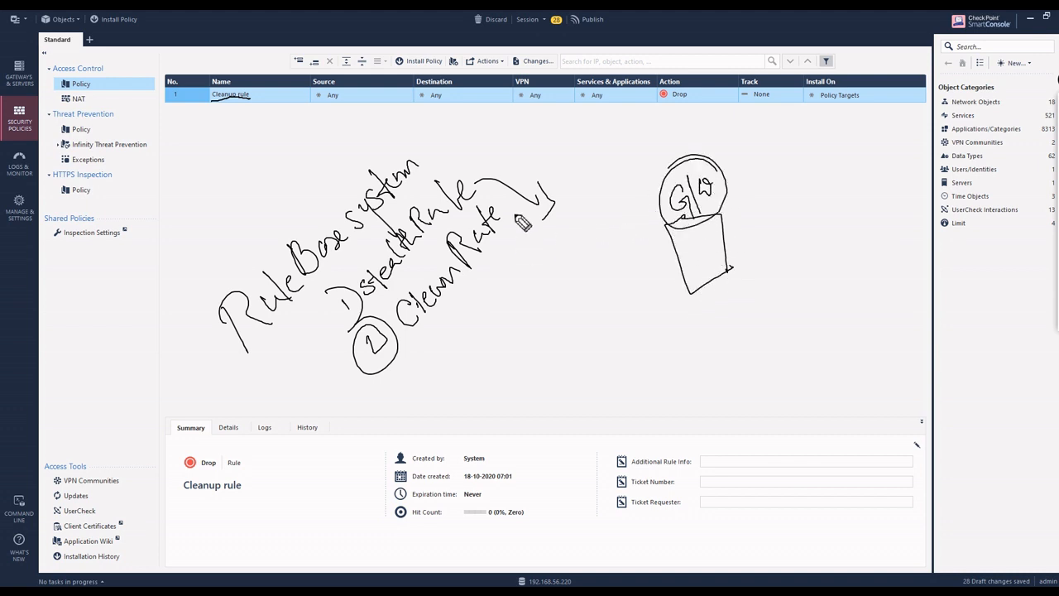
drag(374, 313, 472, 207)
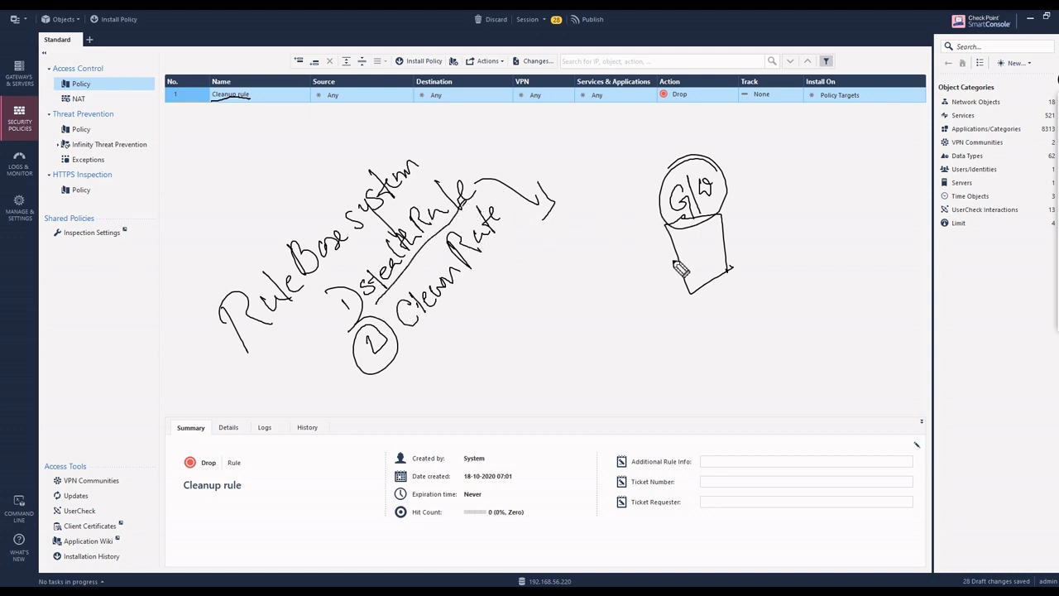
mouse_move(459, 341)
mouse_down()
mouse_move(486, 351)
mouse_move(514, 311)
mouse_up()
mouse_move(481, 374)
mouse_down()
mouse_move(489, 392)
mouse_move(530, 358)
mouse_move(547, 360)
mouse_move(530, 409)
mouse_move(578, 375)
mouse_move(568, 392)
mouse_up()
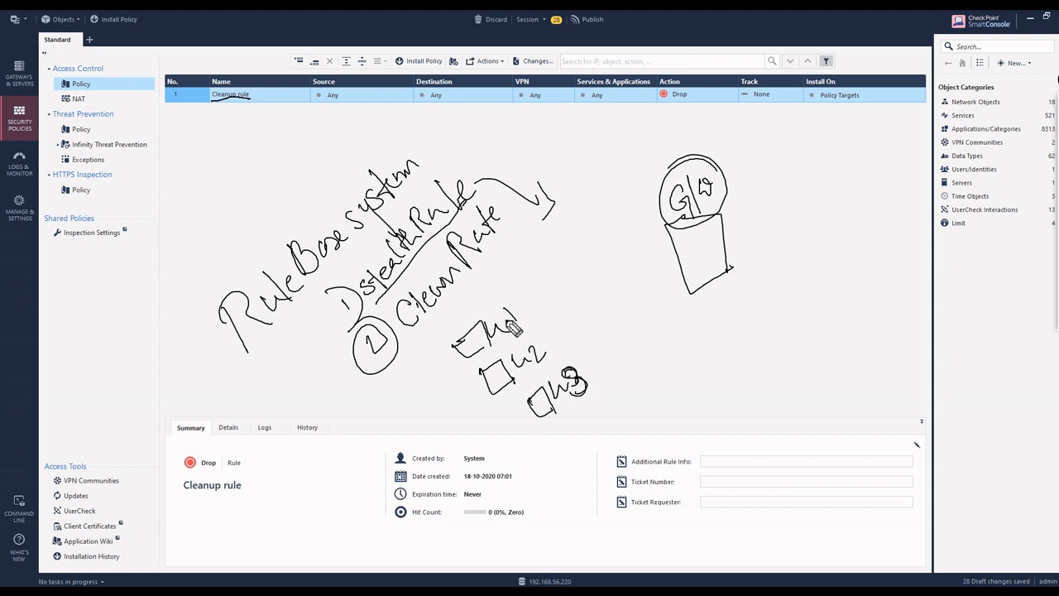
Step: Arrow u1–u3 to GW, ticking allowed traffic and crossing out u2, then bracket them as 'ip'
mouse_move(518, 309)
mouse_down()
mouse_move(627, 254)
mouse_move(627, 268)
mouse_up()
drag(532, 290, 571, 244)
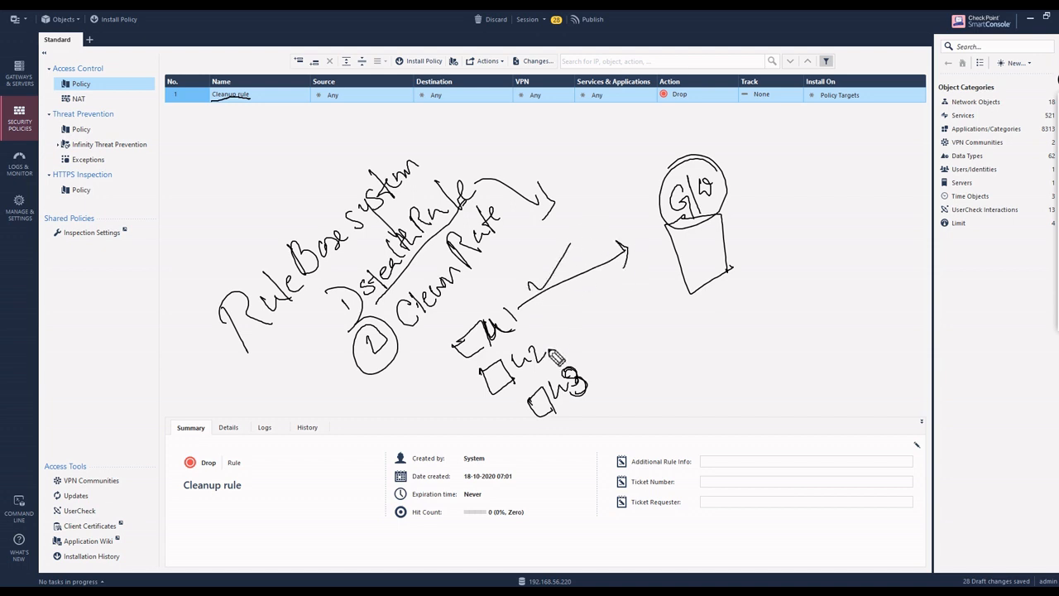
drag(546, 342, 650, 286)
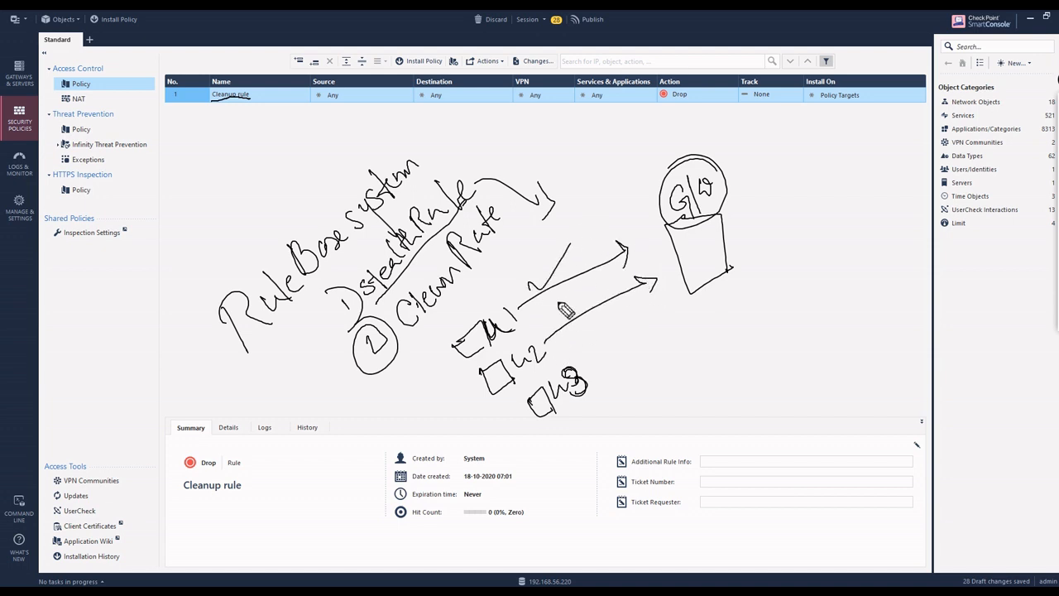
drag(560, 302, 602, 316)
mouse_move(588, 291)
mouse_down()
mouse_move(573, 354)
mouse_move(670, 309)
mouse_move(666, 324)
mouse_up()
drag(596, 338, 626, 310)
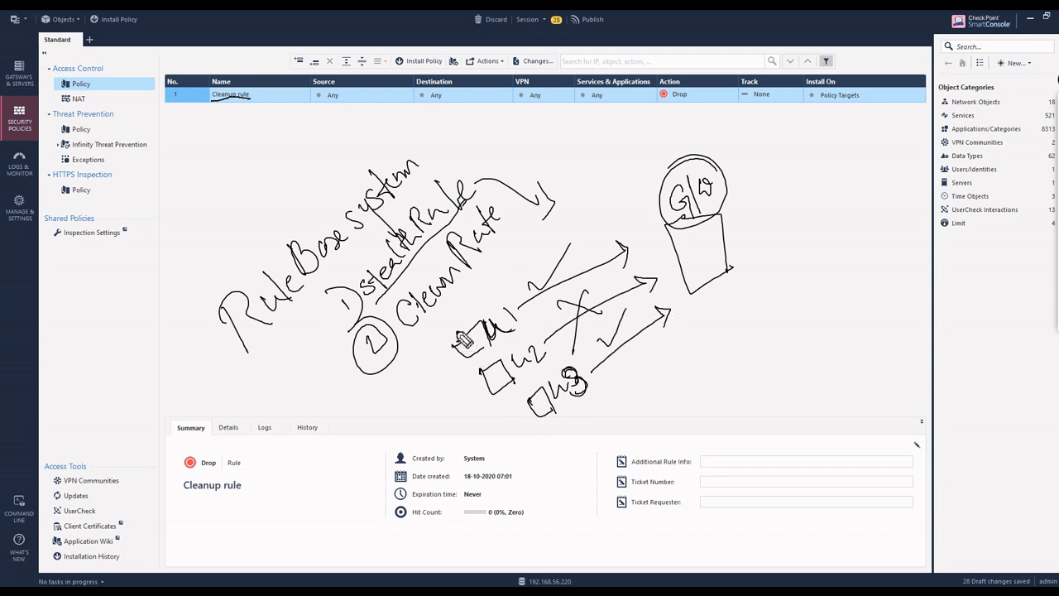
mouse_move(441, 346)
mouse_down()
mouse_move(530, 436)
mouse_move(536, 425)
mouse_up()
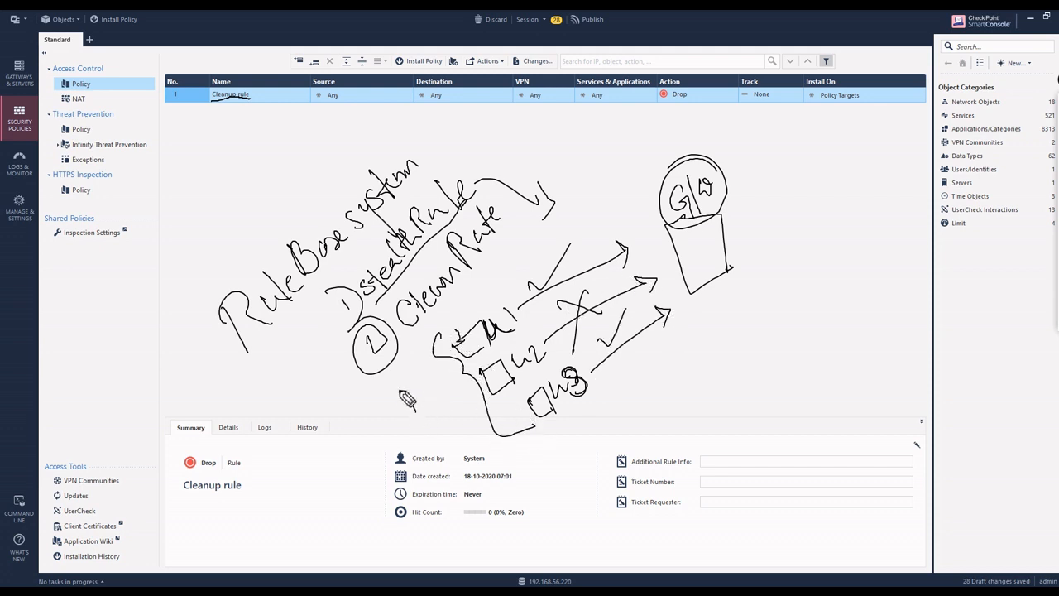
mouse_move(399, 390)
mouse_down()
mouse_move(420, 417)
mouse_move(351, 340)
mouse_up()
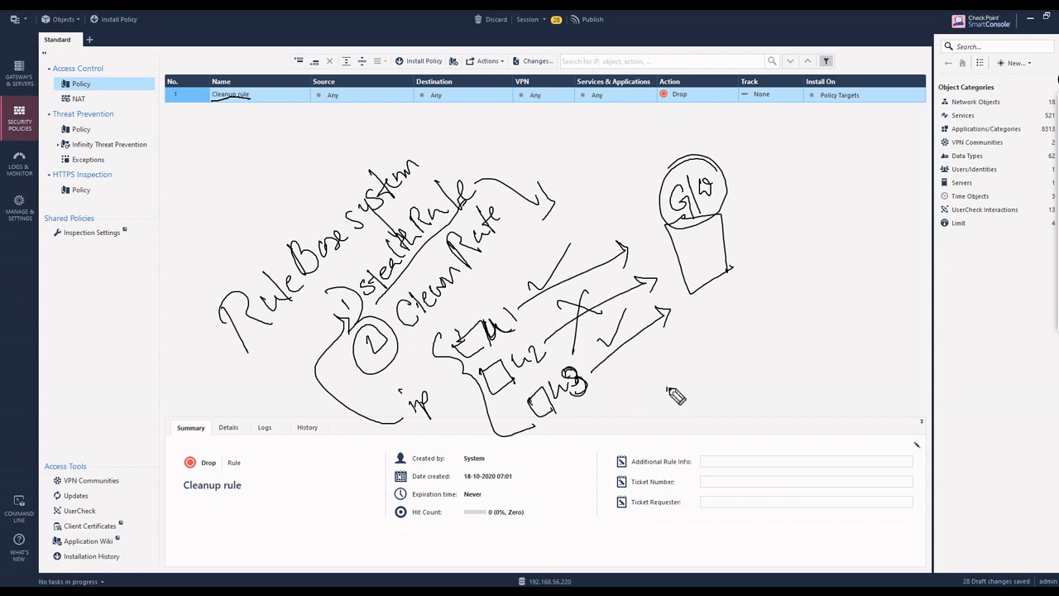
Step: Handwrite the notes '3 implicit Rule' and a circled 'Default Rule'
mouse_move(695, 402)
mouse_down()
mouse_move(726, 383)
mouse_move(748, 331)
mouse_move(765, 326)
mouse_move(788, 352)
mouse_move(814, 321)
mouse_up()
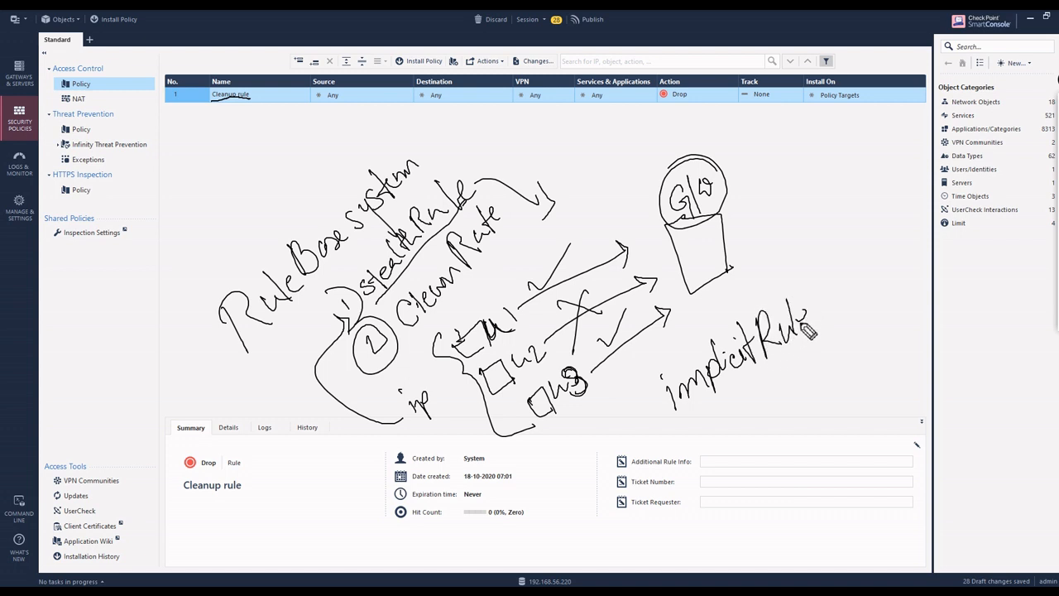
mouse_move(640, 403)
mouse_down()
mouse_move(652, 438)
mouse_move(831, 310)
mouse_up()
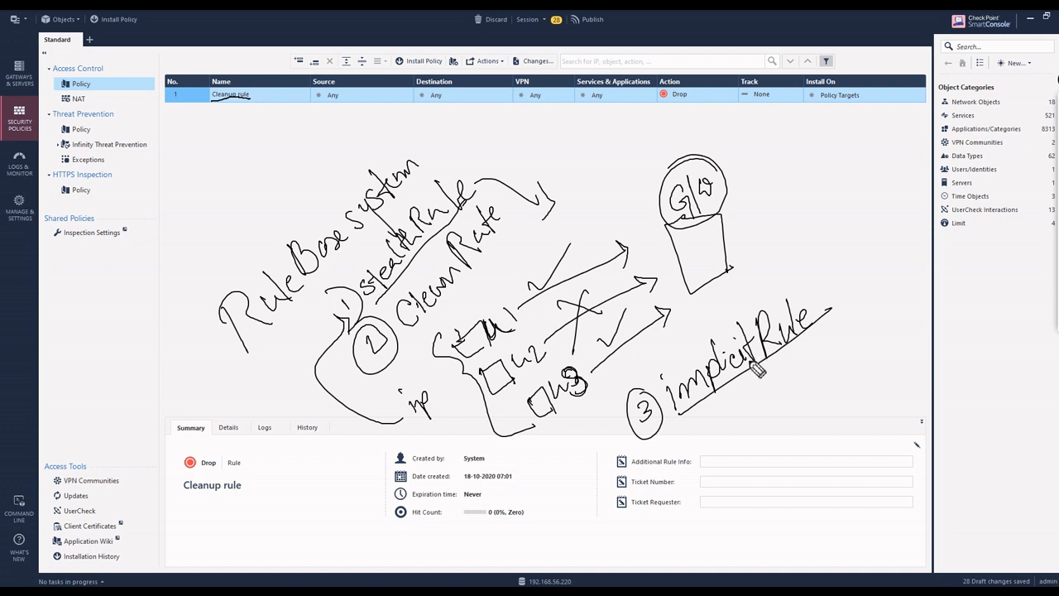
mouse_move(741, 382)
mouse_down()
mouse_move(738, 410)
mouse_move(770, 387)
mouse_move(779, 411)
mouse_move(811, 358)
mouse_move(819, 373)
mouse_up()
mouse_move(824, 331)
mouse_down()
mouse_move(824, 360)
mouse_move(875, 347)
mouse_up()
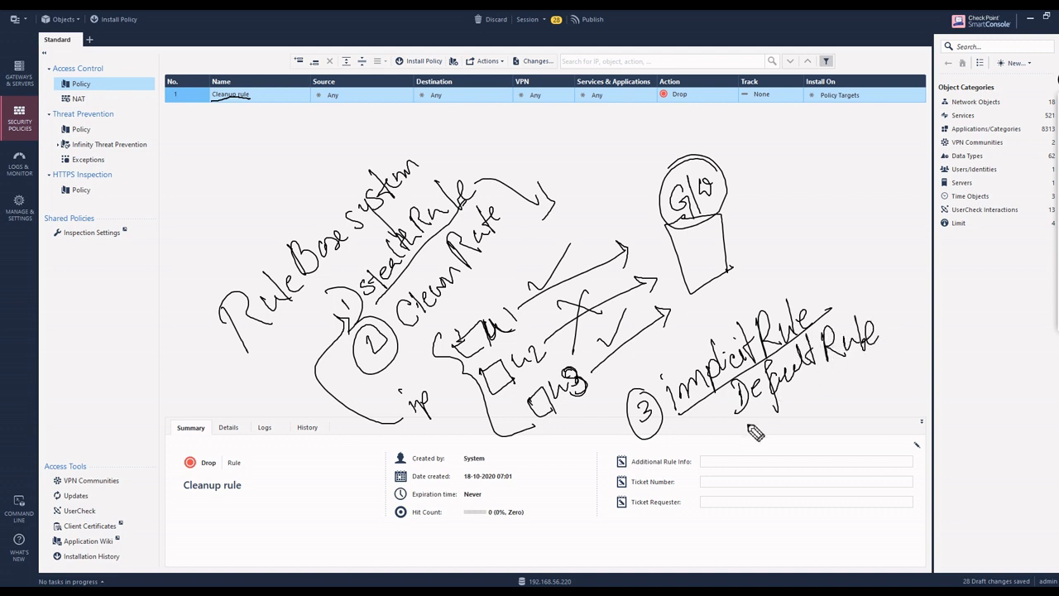
mouse_move(751, 427)
mouse_down()
mouse_move(894, 343)
mouse_move(757, 423)
mouse_move(780, 405)
mouse_up()
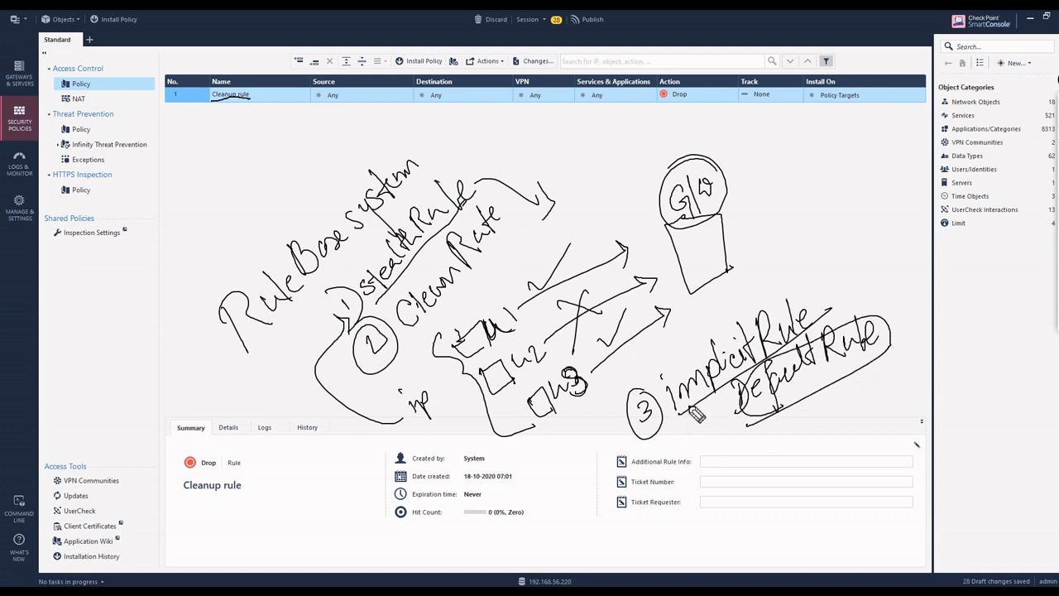
Step: Write a circled 'My-G' by the gateway and an underlined '4 Explicit Rules' note
mouse_move(780, 255)
mouse_down()
mouse_move(836, 236)
mouse_move(865, 240)
mouse_move(857, 213)
mouse_up()
mouse_move(786, 273)
mouse_down()
mouse_move(828, 244)
mouse_move(852, 248)
mouse_up()
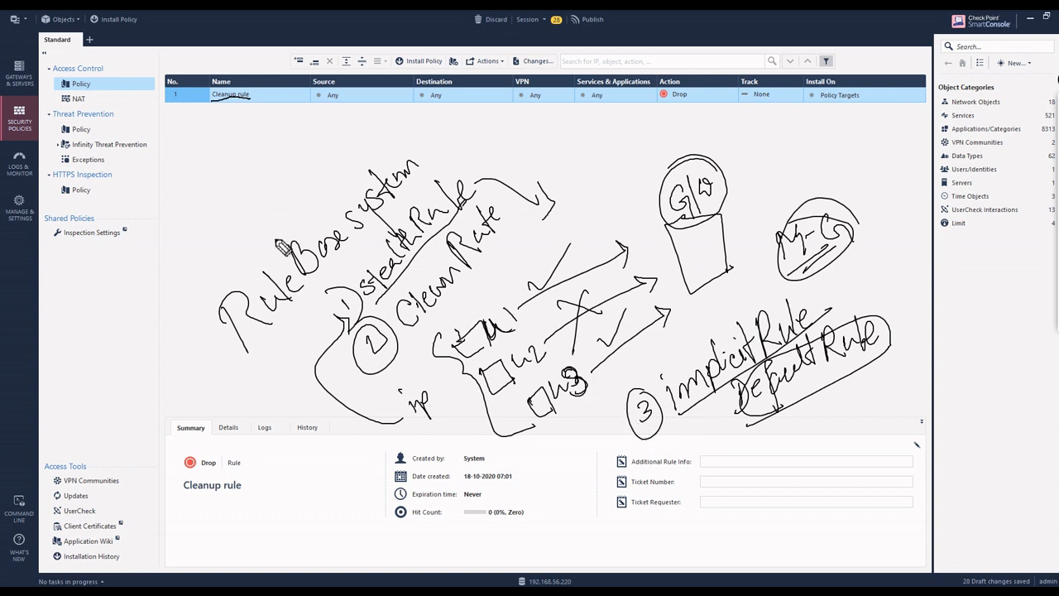
mouse_move(691, 444)
mouse_down()
mouse_move(695, 463)
mouse_move(726, 447)
mouse_move(757, 451)
mouse_move(770, 429)
mouse_move(790, 439)
mouse_move(815, 431)
mouse_move(827, 410)
mouse_move(905, 397)
mouse_up()
drag(718, 496, 917, 405)
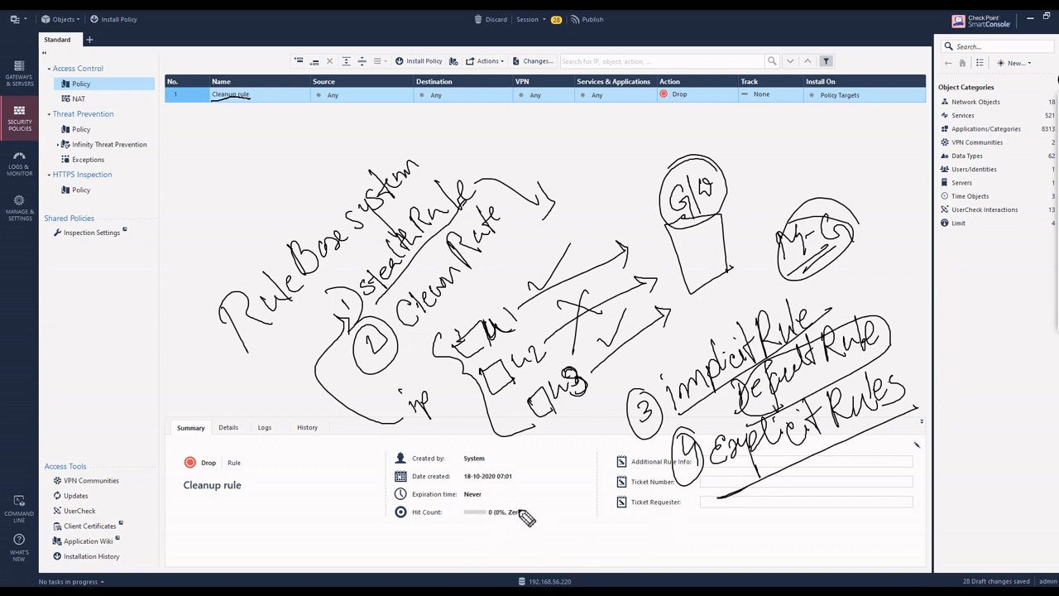
Step: Sketch a small labelled diagram with an arrow to GW, tick Cleanup, then clear all ink
mouse_move(512, 513)
mouse_down()
mouse_move(546, 521)
mouse_move(565, 494)
mouse_up()
mouse_move(375, 485)
mouse_down()
mouse_move(388, 499)
mouse_move(366, 495)
mouse_move(365, 470)
mouse_move(516, 545)
mouse_up()
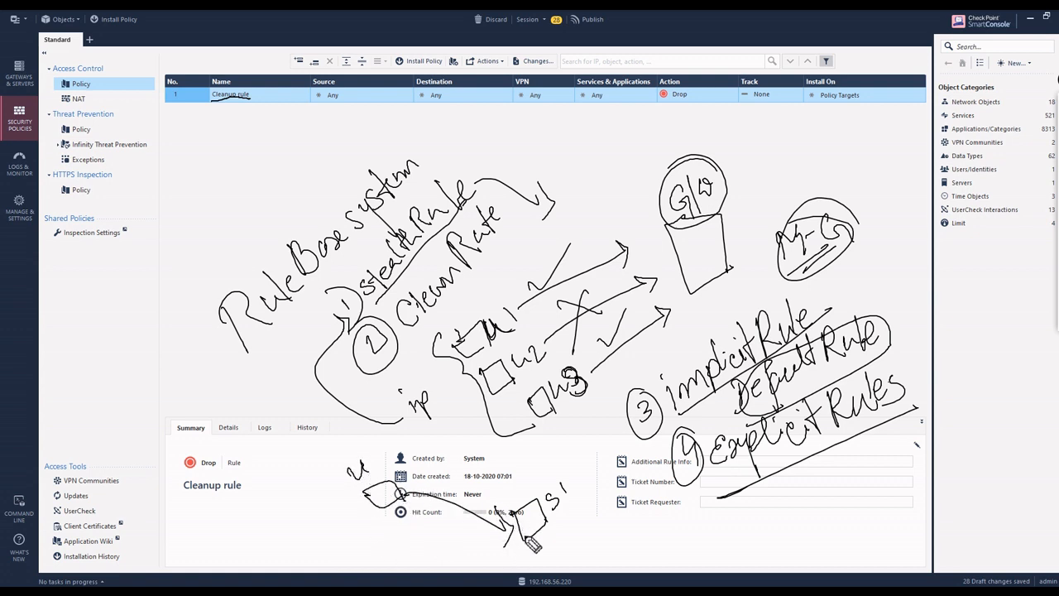
mouse_move(438, 484)
mouse_down()
mouse_move(465, 514)
mouse_move(439, 534)
mouse_up()
drag(432, 518, 473, 521)
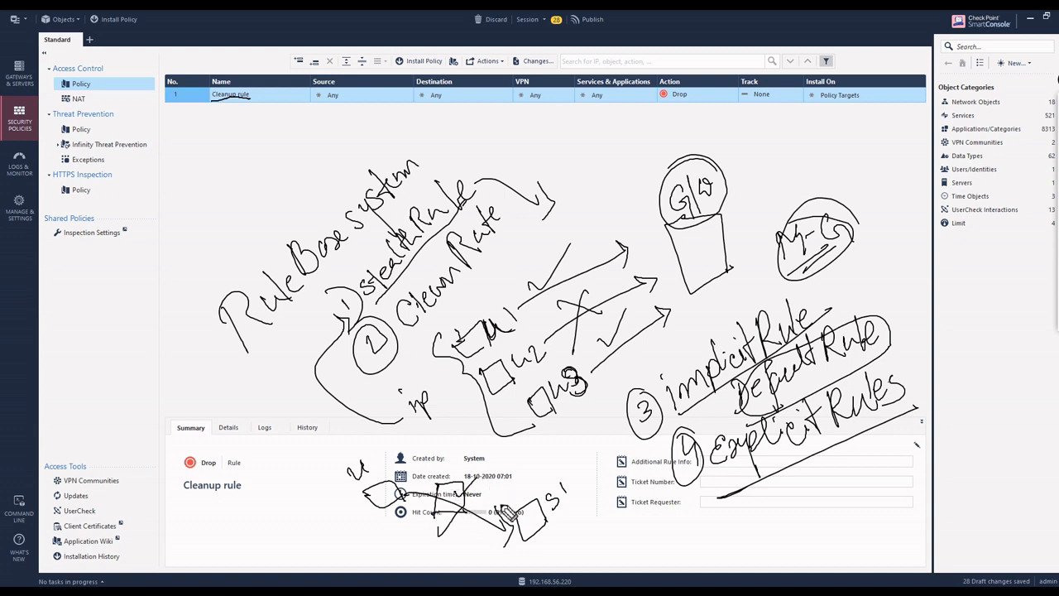
drag(562, 519, 658, 479)
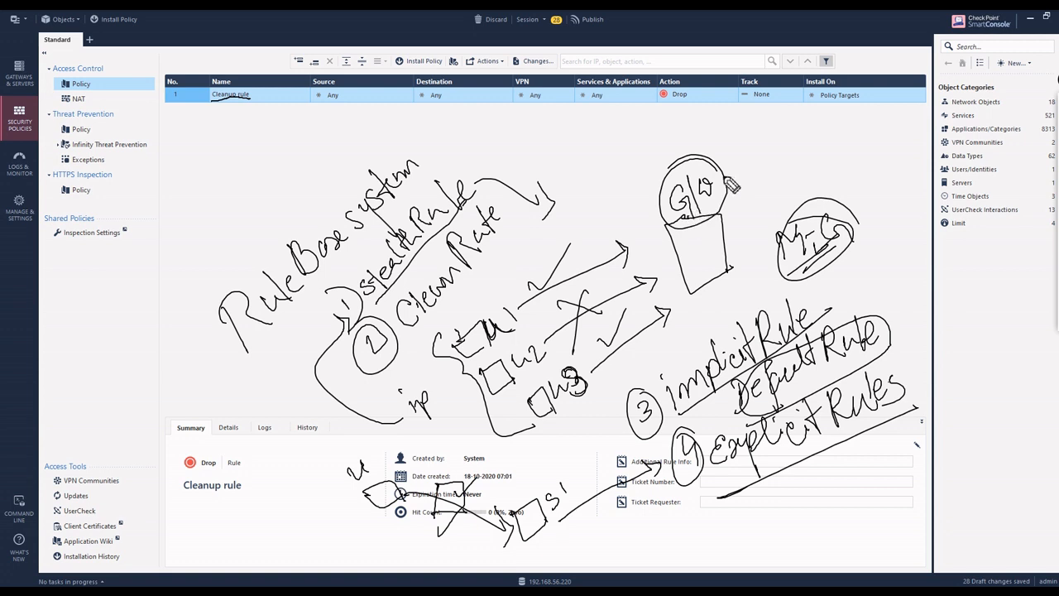
mouse_move(725, 171)
mouse_down()
mouse_move(730, 202)
mouse_move(741, 165)
mouse_up()
drag(197, 97, 266, 54)
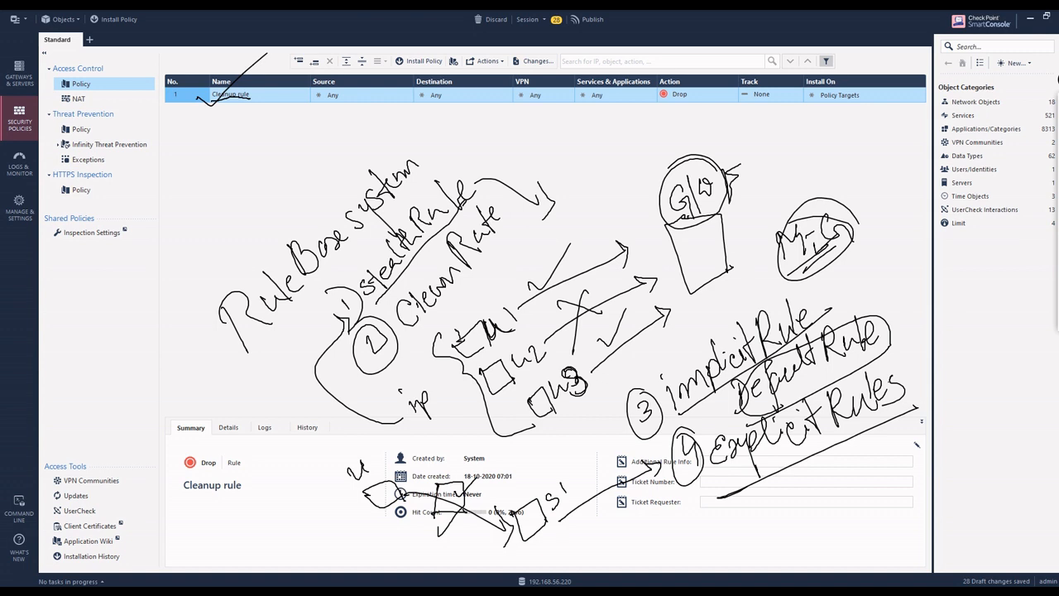
click(1056, 244)
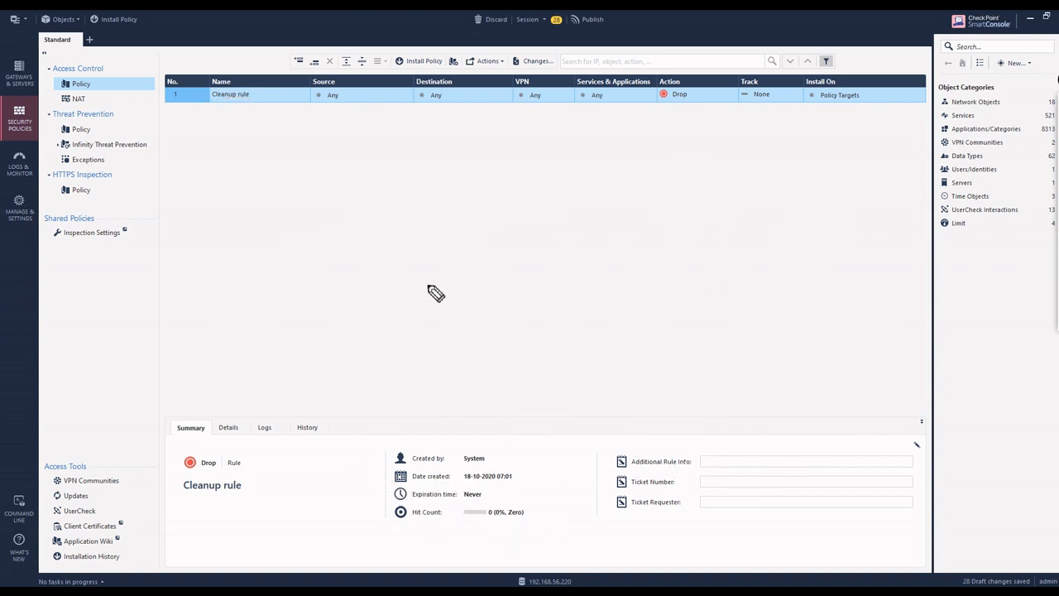
Step: Write an underlined 'Explicit Rule' and sketch host boxes G and R joined by arrows
mouse_move(374, 258)
mouse_down()
mouse_move(372, 289)
mouse_move(406, 279)
mouse_move(453, 232)
mouse_move(501, 225)
mouse_move(518, 193)
mouse_move(551, 197)
mouse_up()
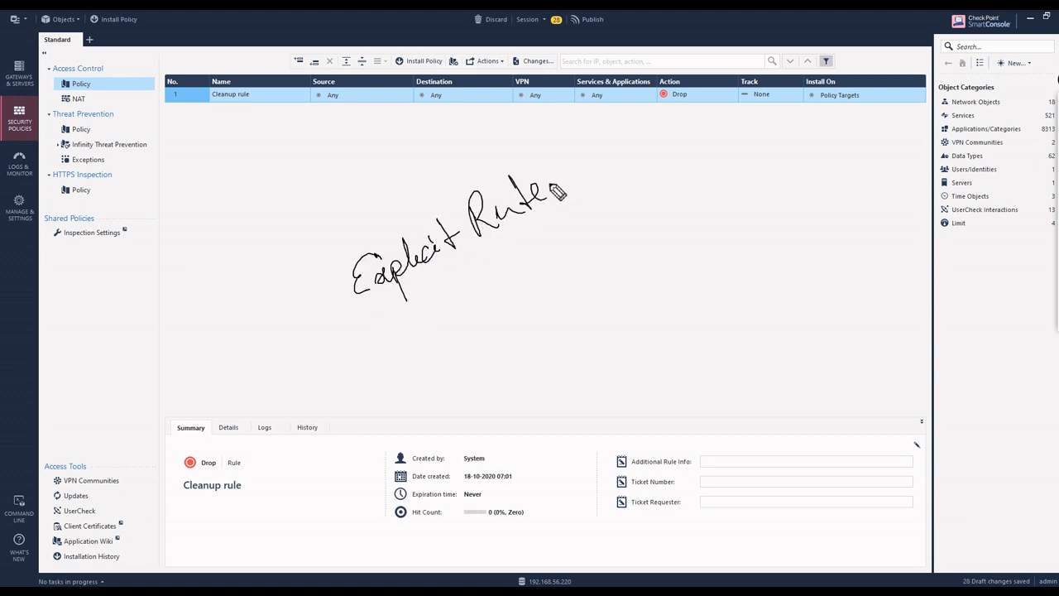
drag(365, 318, 564, 198)
mouse_move(493, 347)
mouse_down()
mouse_move(653, 220)
mouse_move(672, 240)
mouse_move(700, 230)
mouse_up()
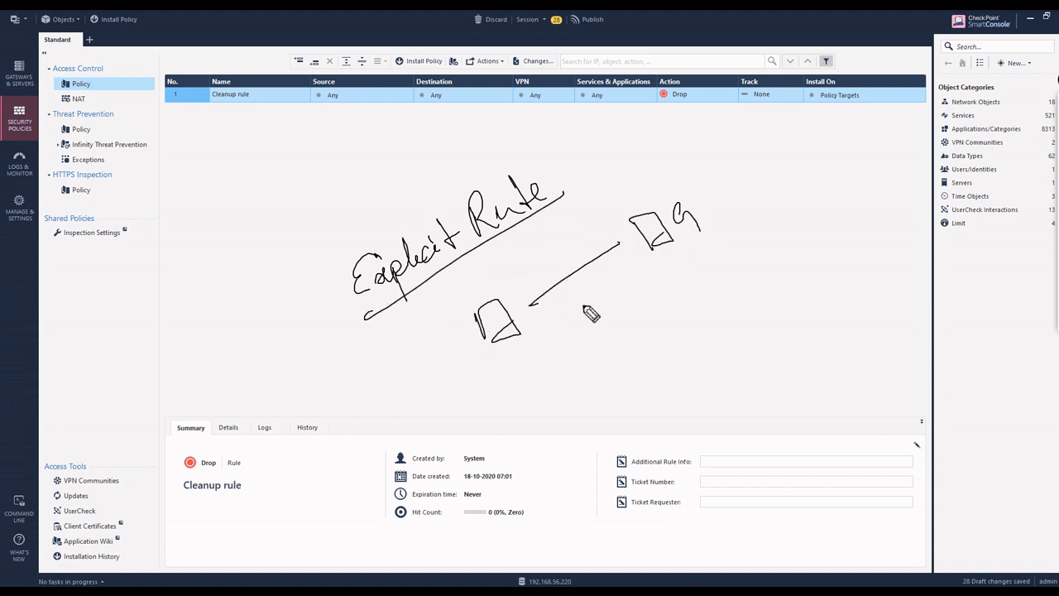
mouse_move(544, 334)
mouse_down()
mouse_move(706, 299)
mouse_move(662, 311)
mouse_move(677, 308)
mouse_up()
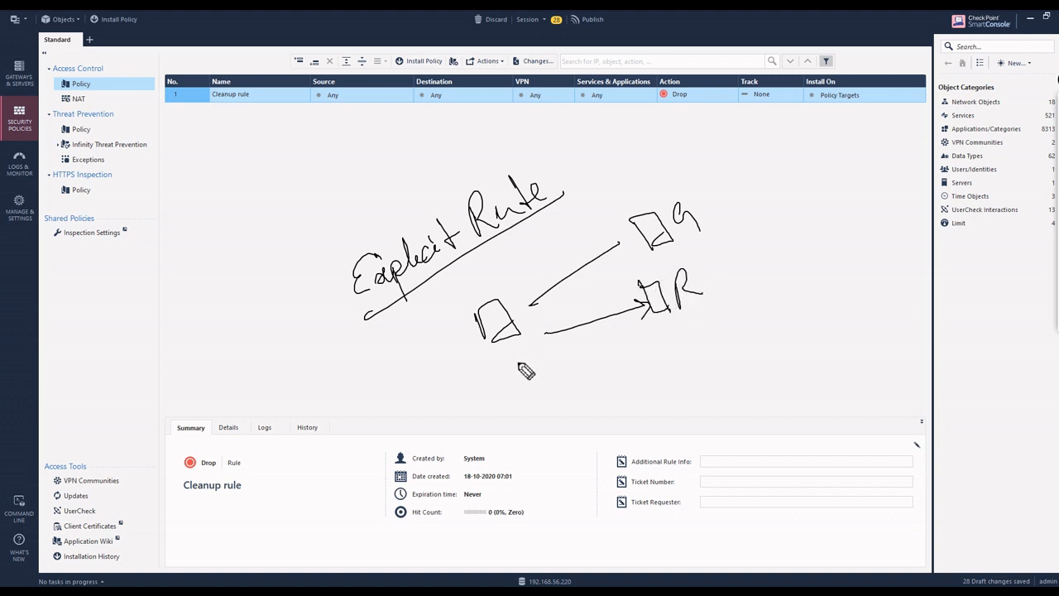
mouse_move(722, 200)
mouse_down()
mouse_move(751, 204)
mouse_move(602, 189)
mouse_move(573, 198)
mouse_move(594, 205)
mouse_move(607, 195)
mouse_up()
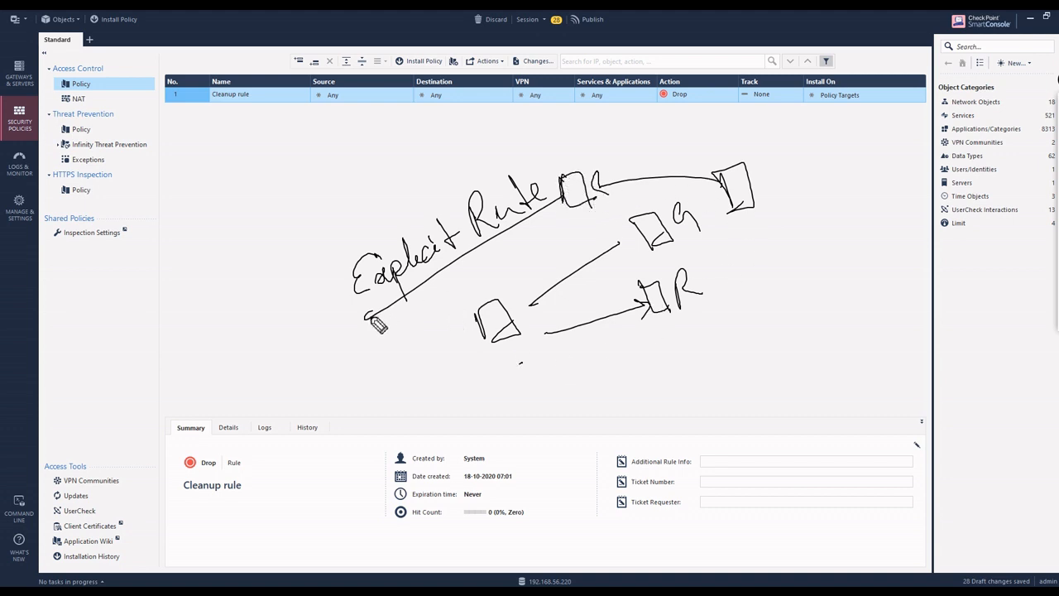
Step: Circle the Explicit Rule note, write 'Cleanup' beside it, then clear the annotations
mouse_move(369, 317)
mouse_down()
mouse_move(583, 178)
mouse_move(515, 248)
mouse_up()
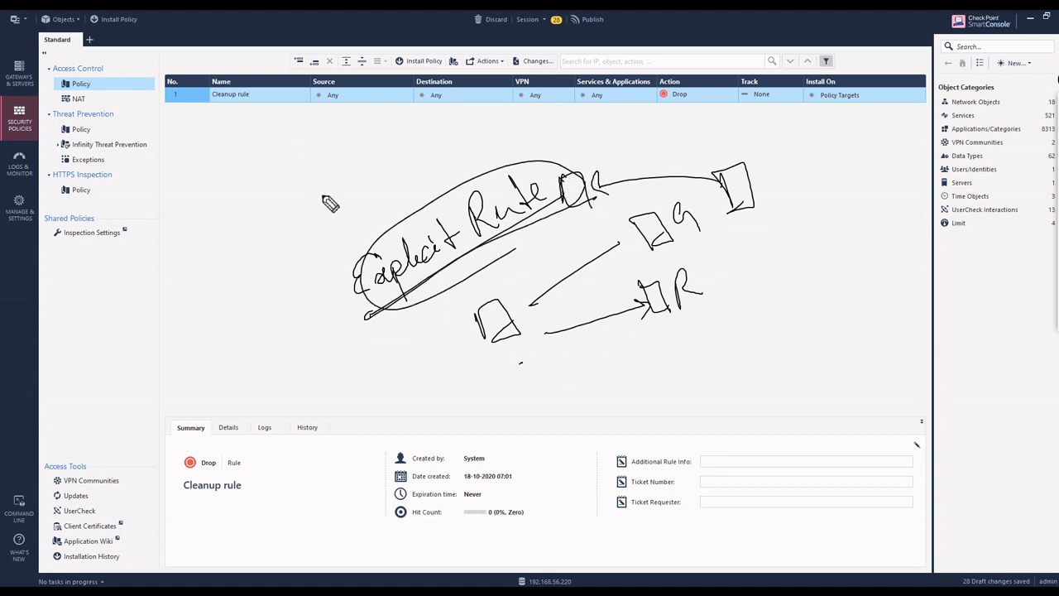
mouse_move(346, 220)
mouse_down()
mouse_move(347, 242)
mouse_move(404, 217)
mouse_move(435, 170)
mouse_move(378, 263)
mouse_move(372, 177)
mouse_up()
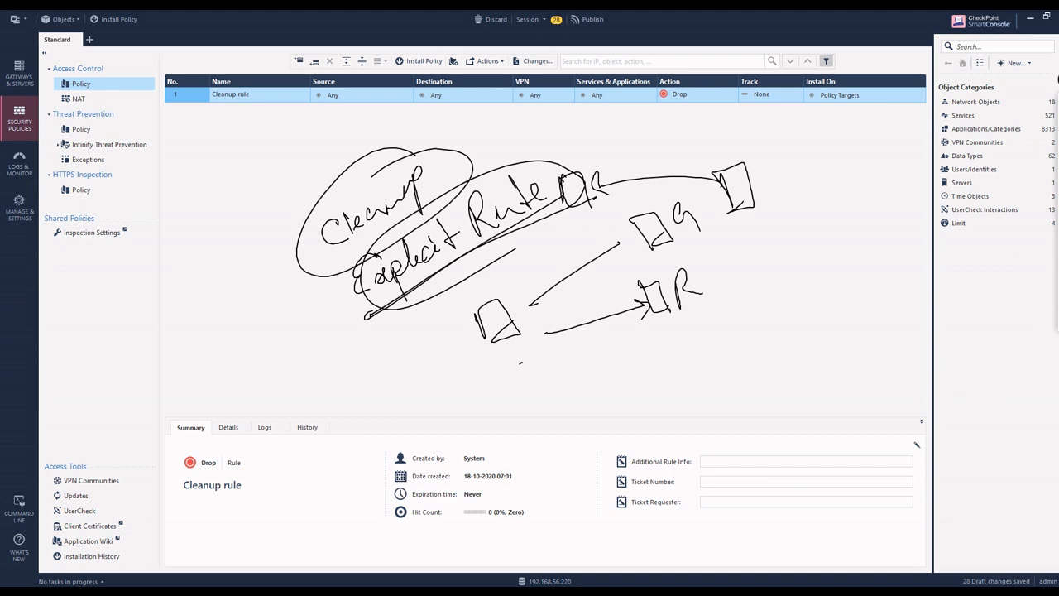
click(1058, 240)
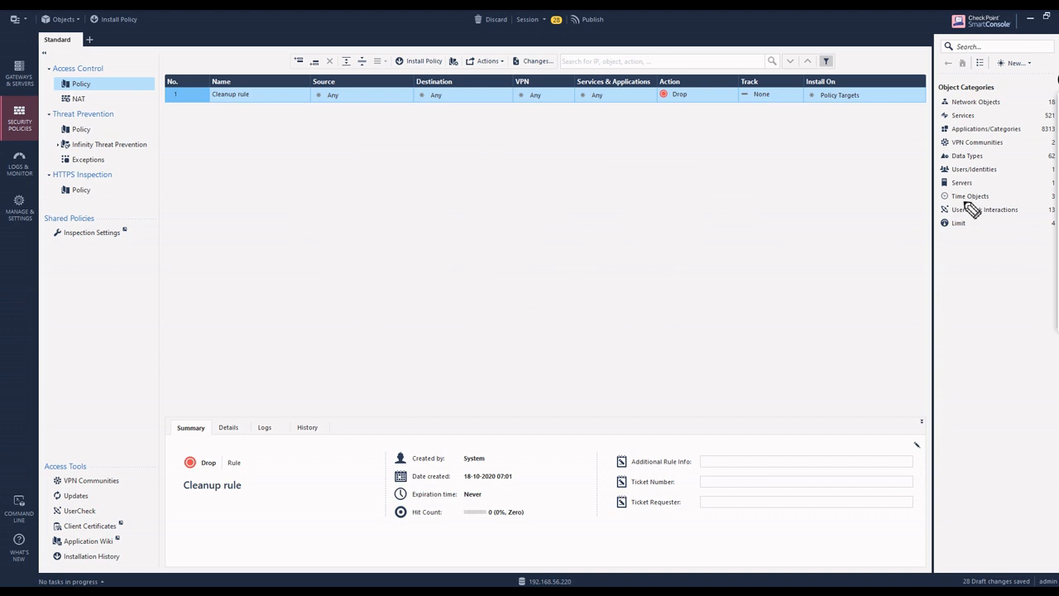
mouse_move(1057, 154)
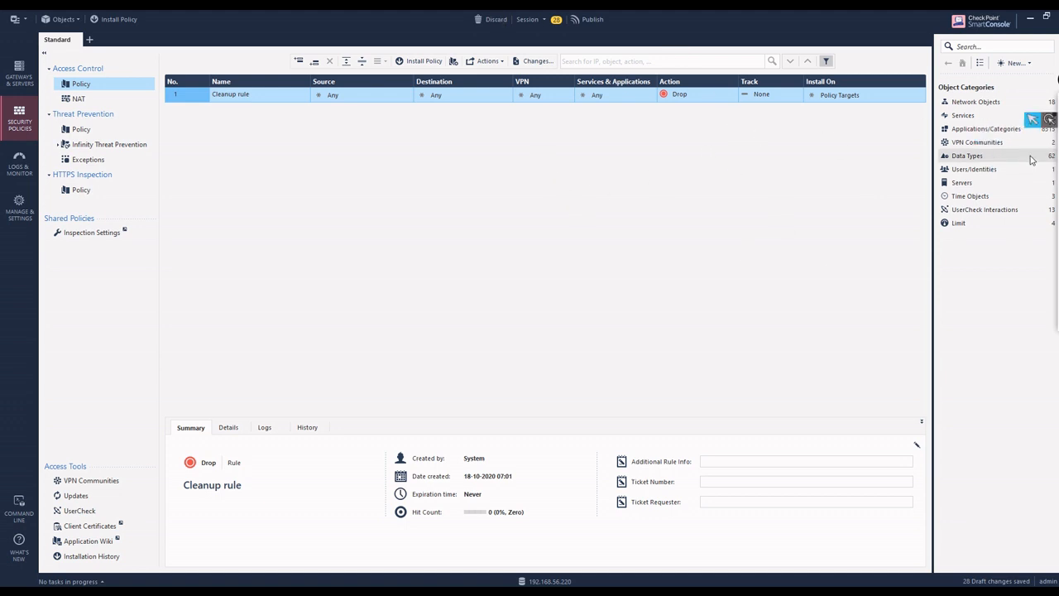
click(1032, 122)
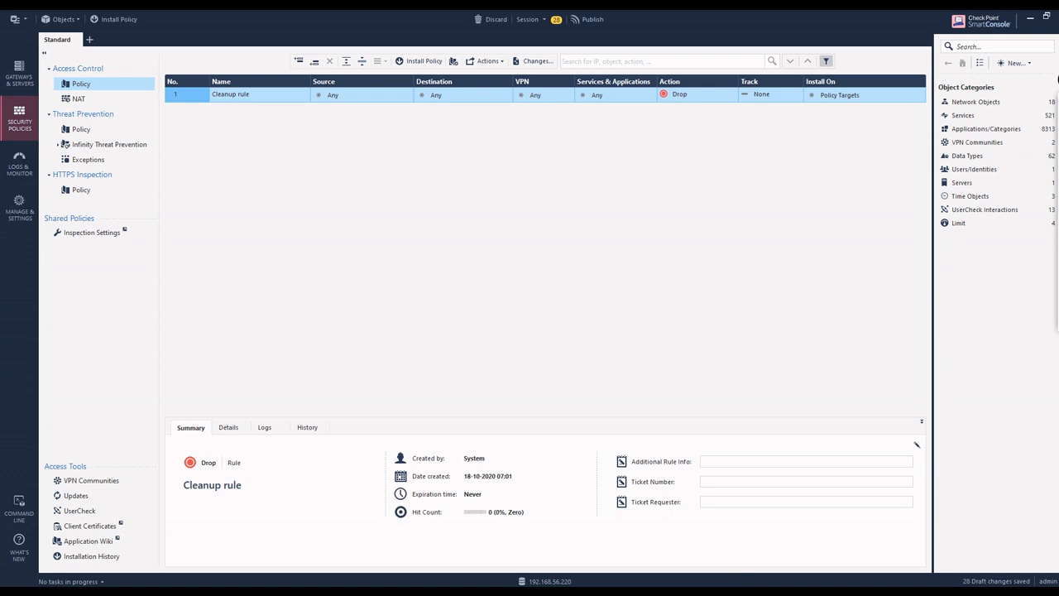
mouse_move(821, 594)
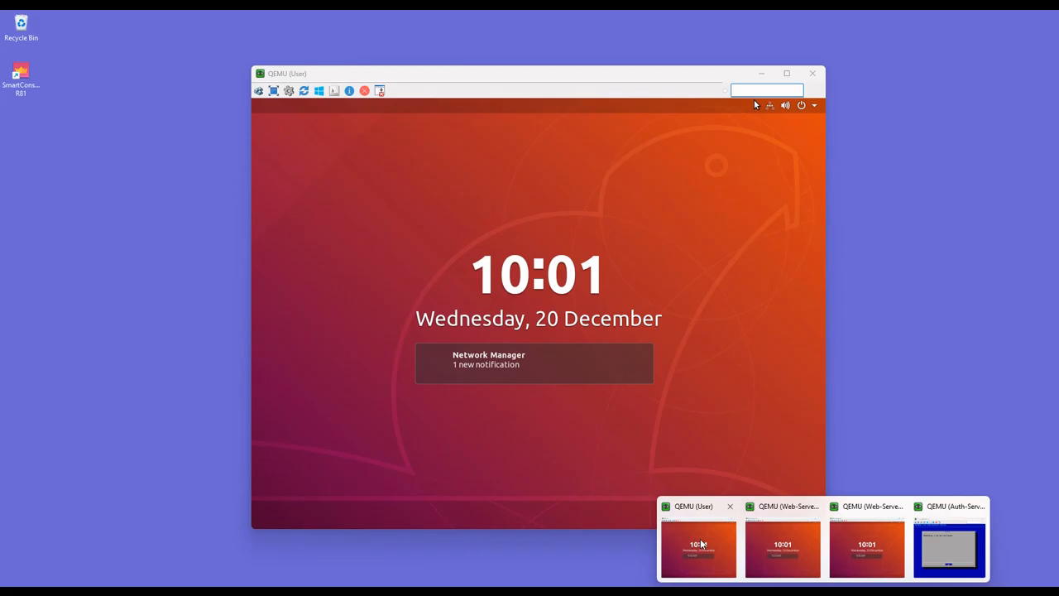
Step: Unlock the Ubuntu VM, sign in via Not listed? with username and password, then return to Gaia's Network Interfaces
click(699, 546)
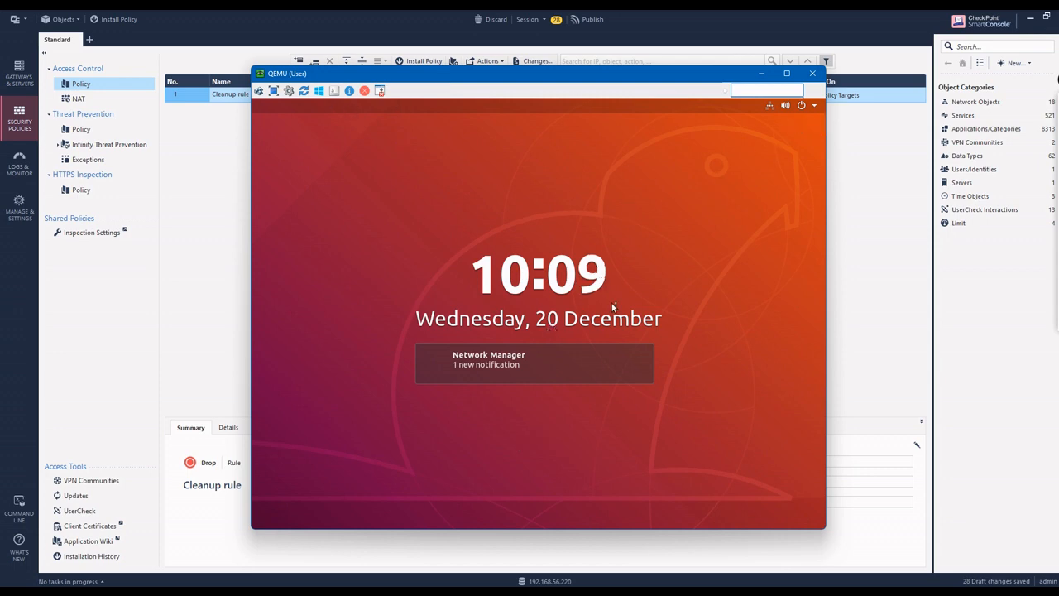
drag(620, 382, 624, 316)
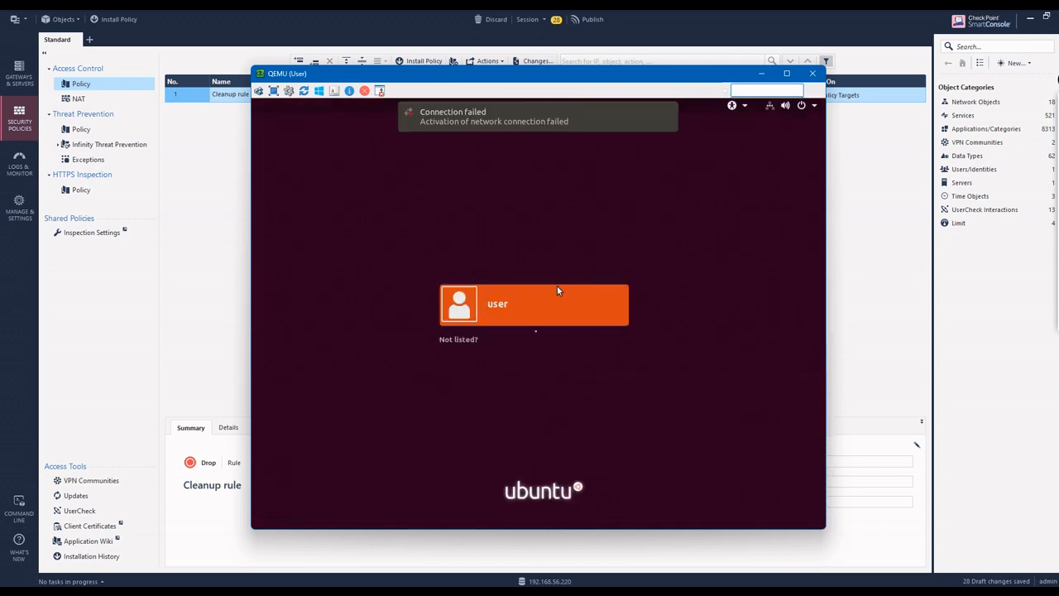
click(535, 332)
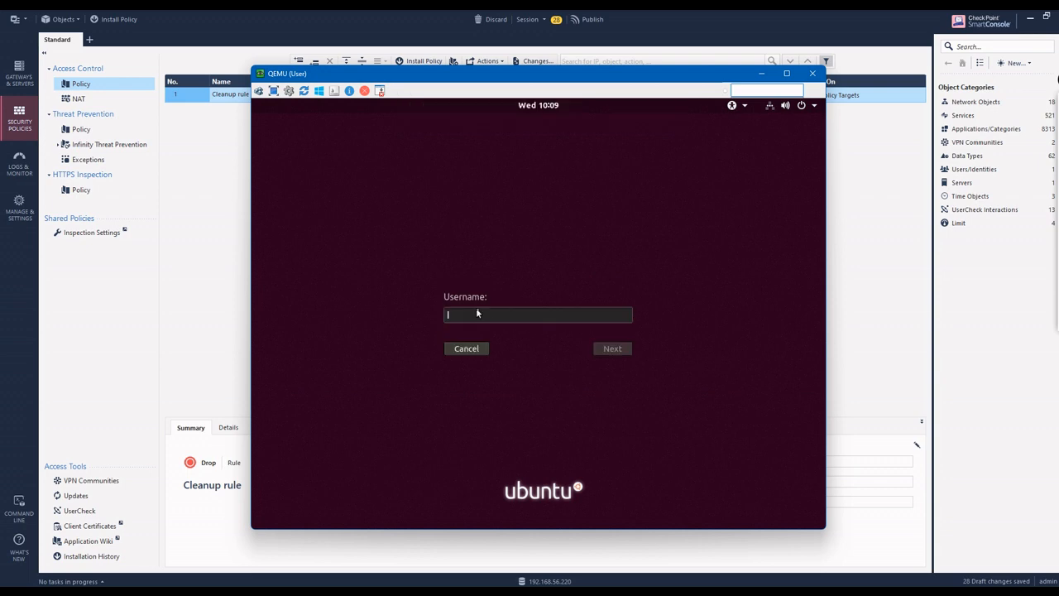
text(user)
key(Return)
text(user)
key(Return)
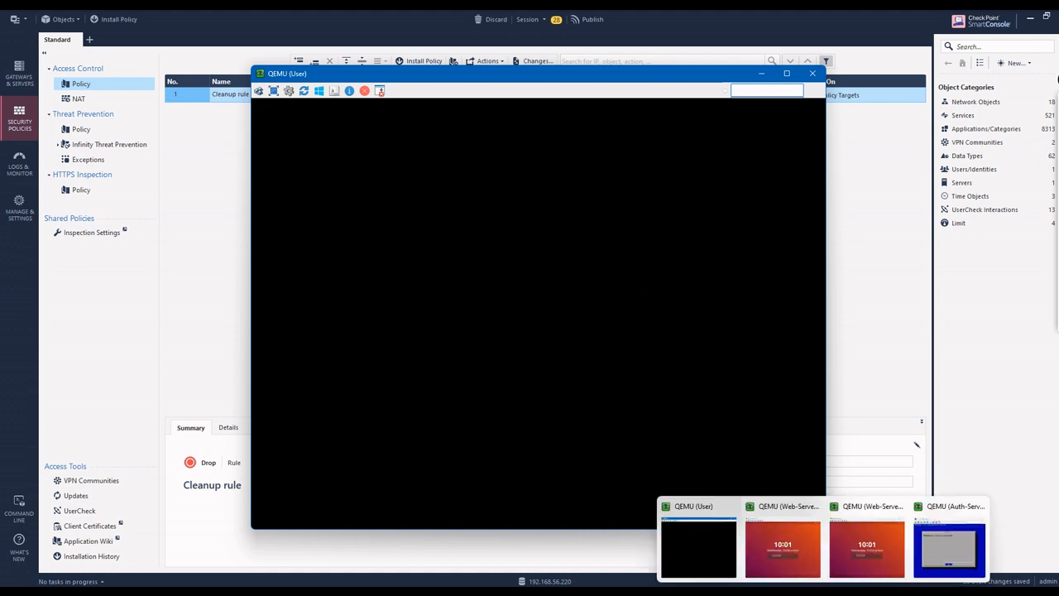
click(775, 560)
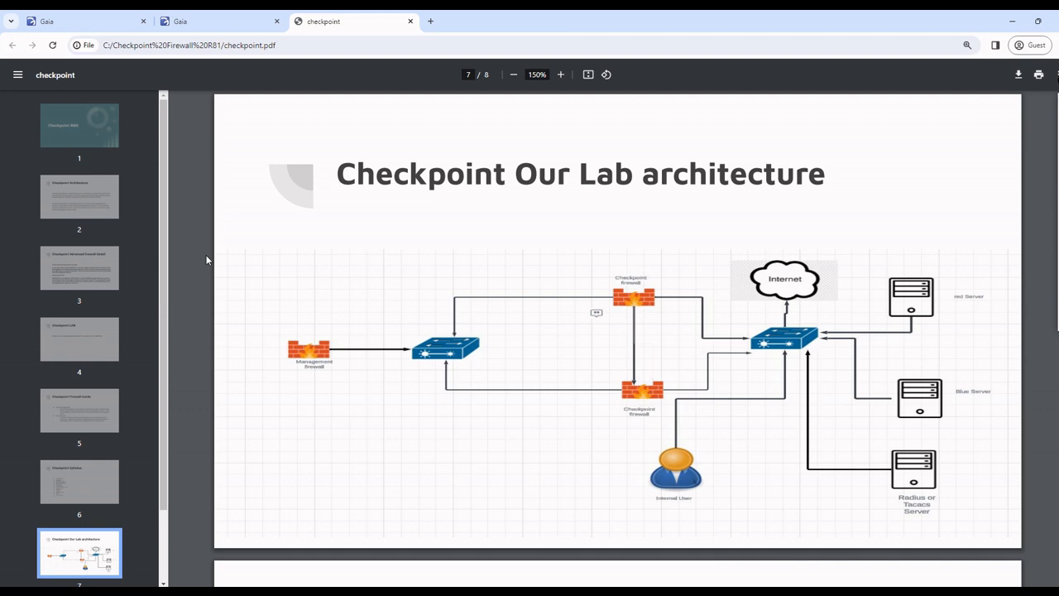
click(236, 23)
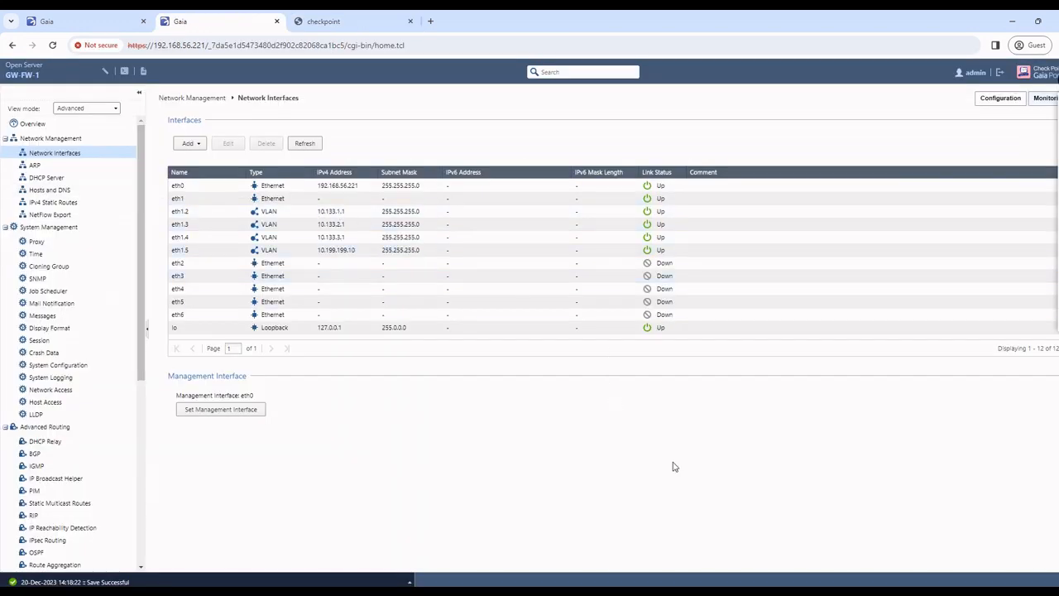
Step: On the SW-2 console, enter privileged mode with en and run show vlan
click(700, 589)
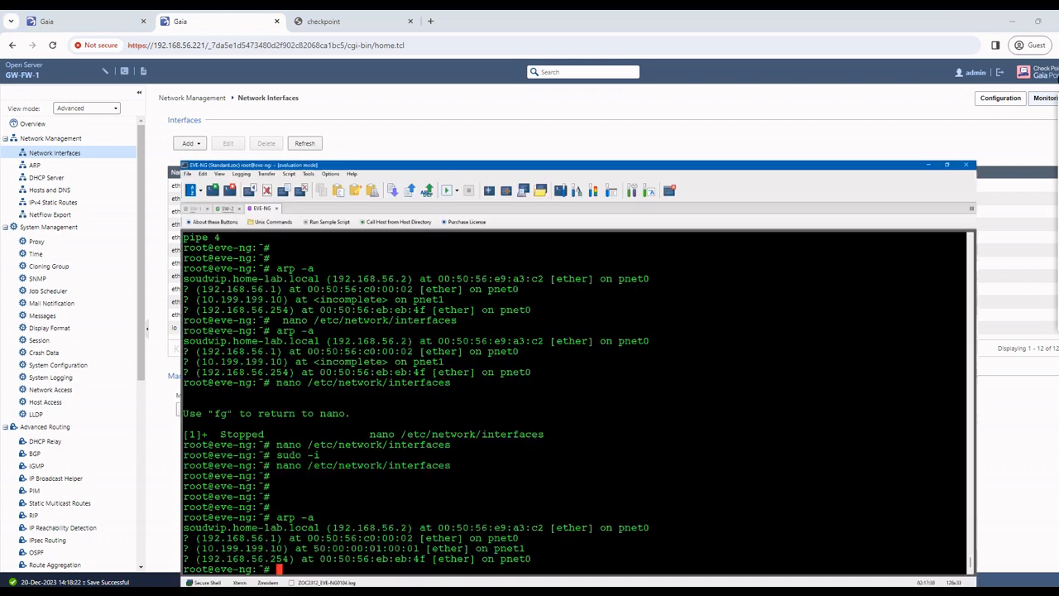
click(54, 76)
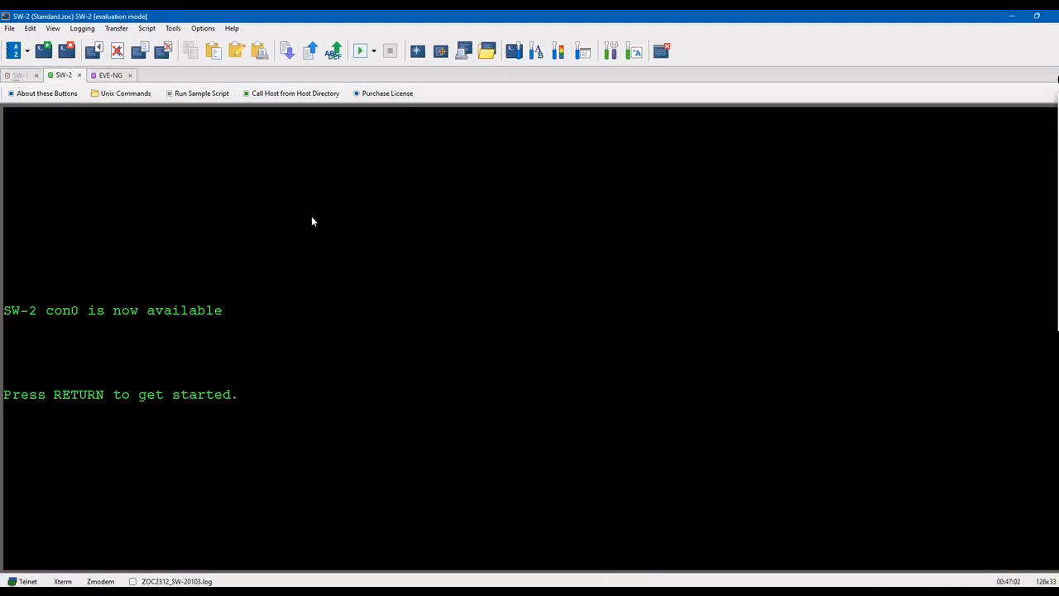
key(Return)
key(Return)
key(Return)
key(Return)
key(Return)
key(Return)
key(Return)
key(Return)
text(en)
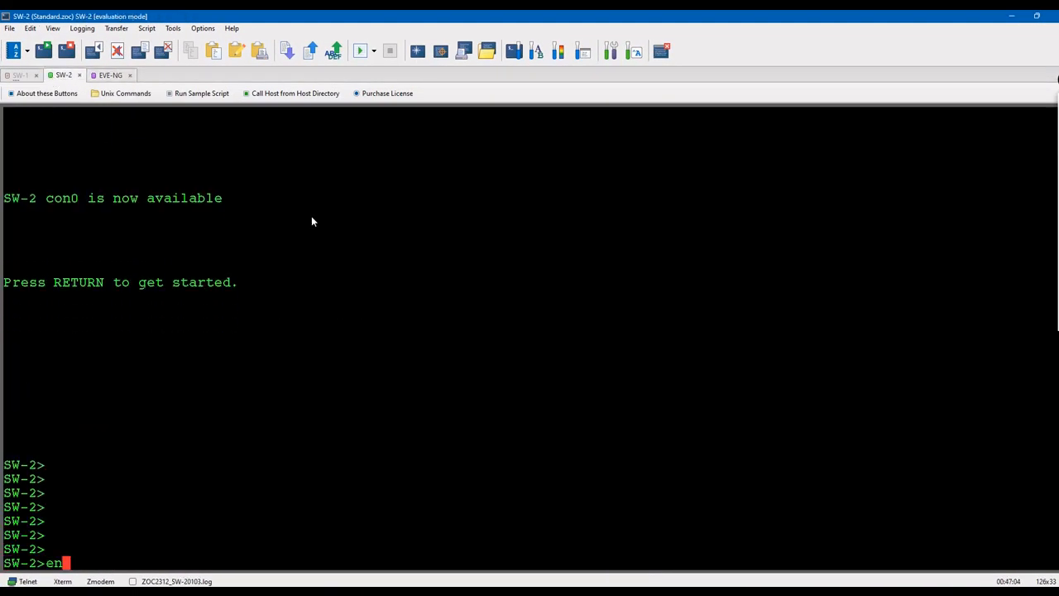
key(Return)
text(show vlan)
key(Return)
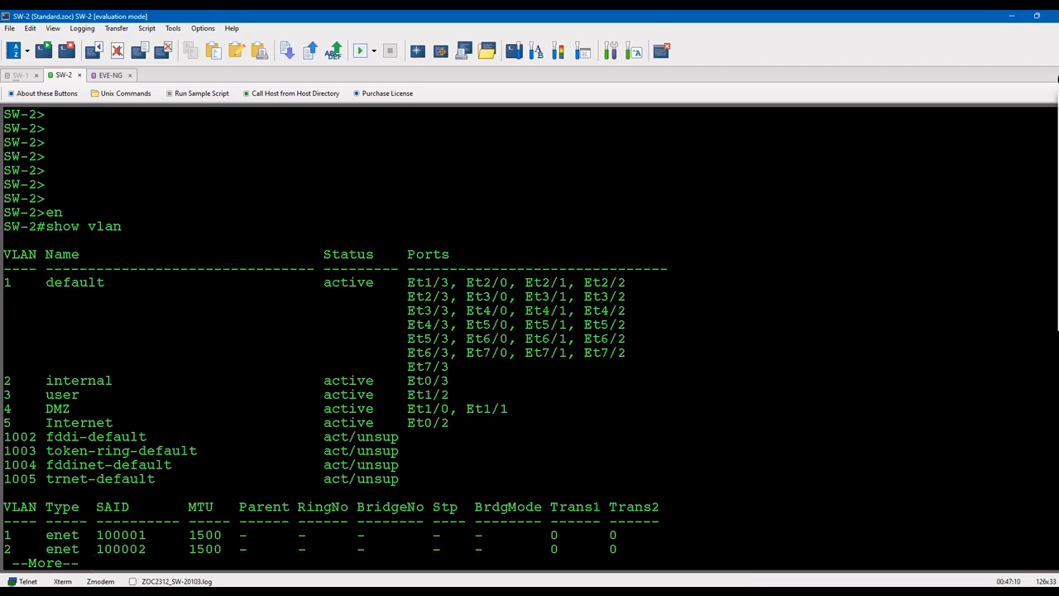
Step: Bring the Ubuntu VM back to the front and expand its wired connection in the system menu
click(798, 592)
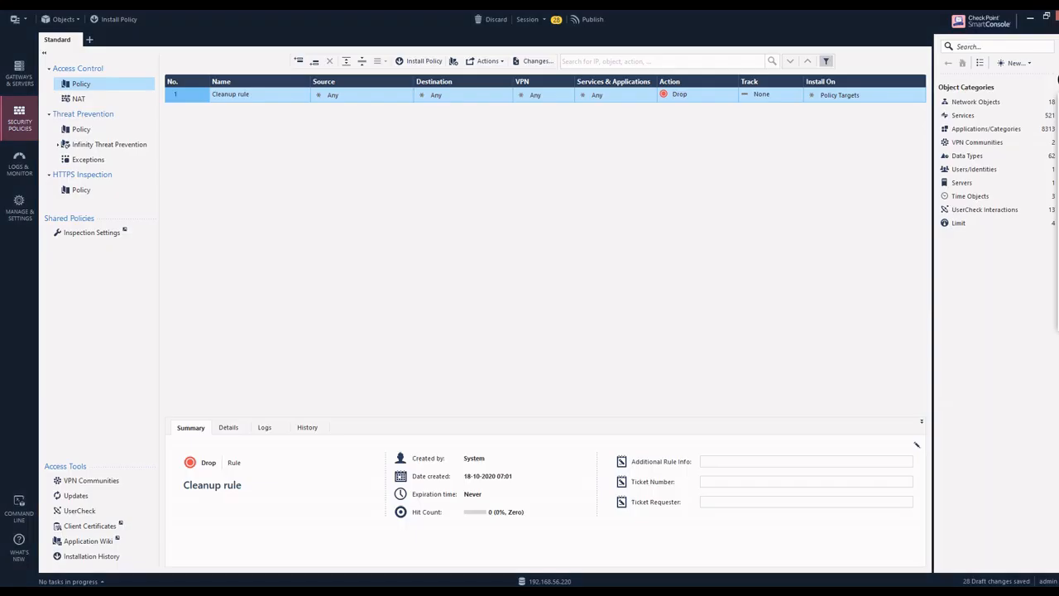
click(692, 550)
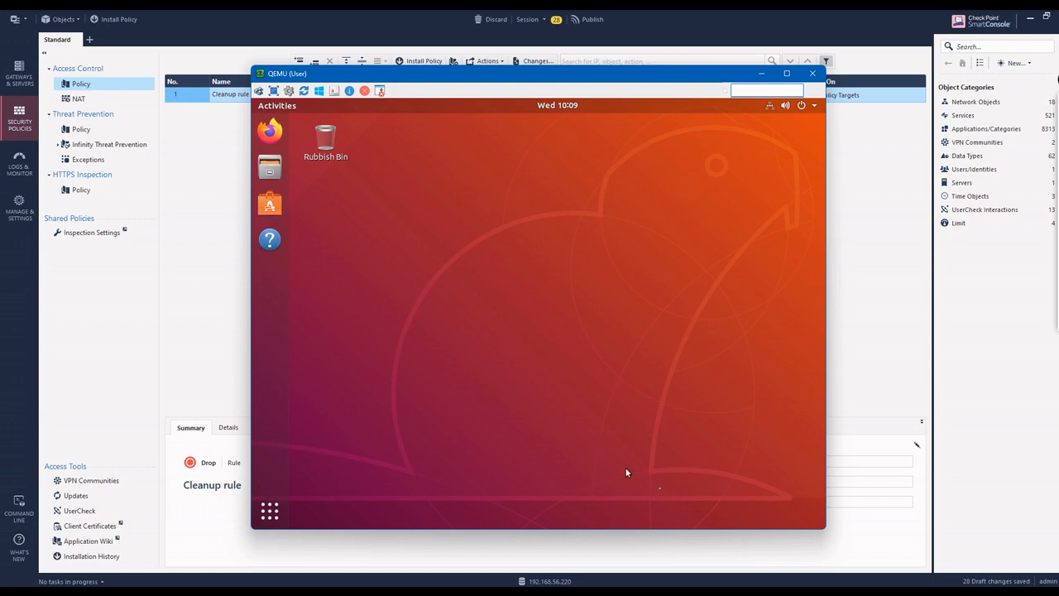
click(749, 593)
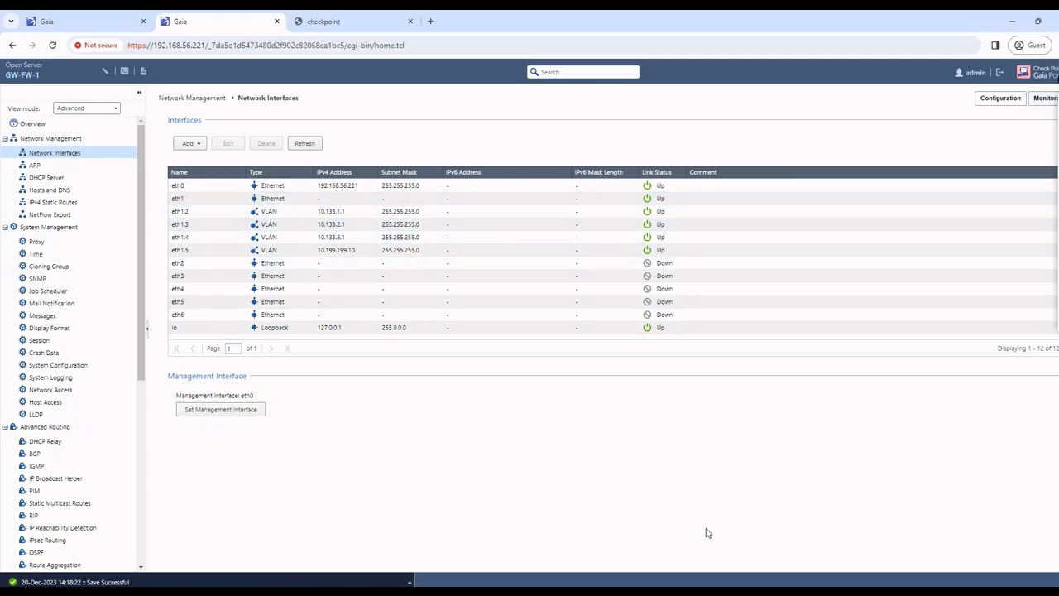
mouse_move(823, 593)
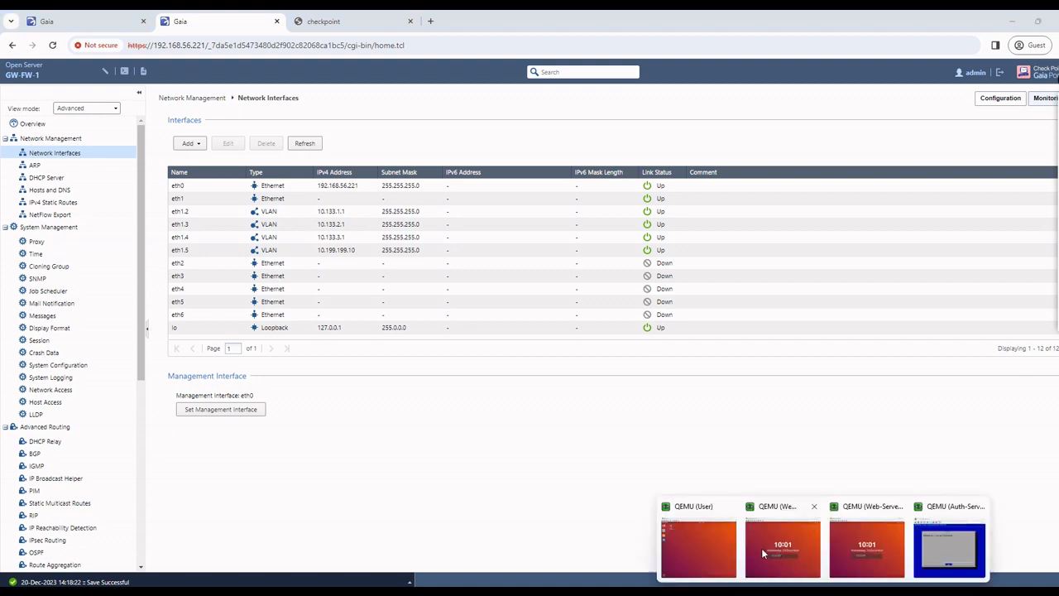
click(692, 536)
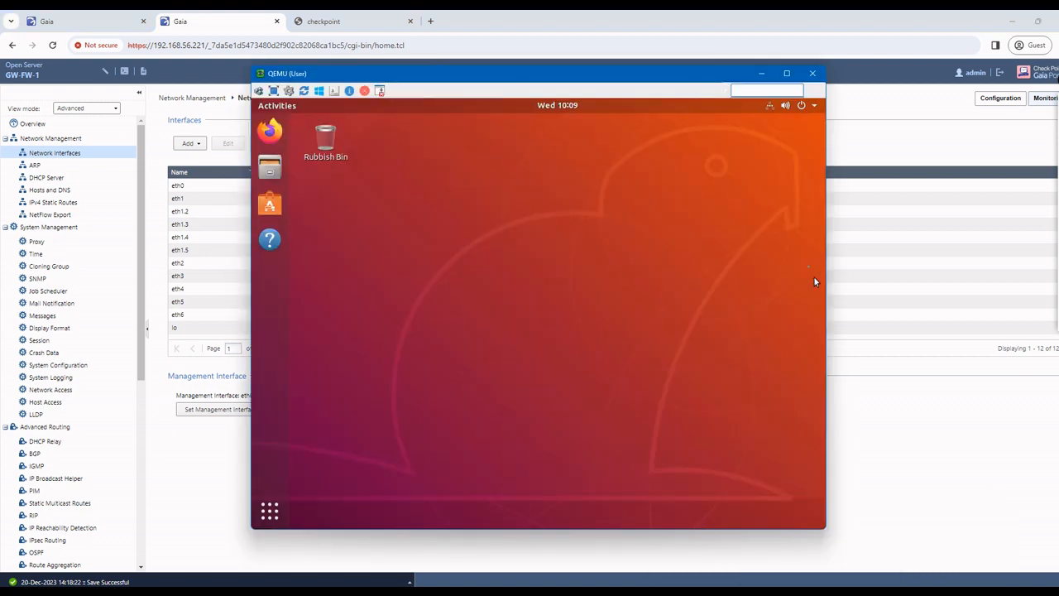
click(770, 104)
click(732, 172)
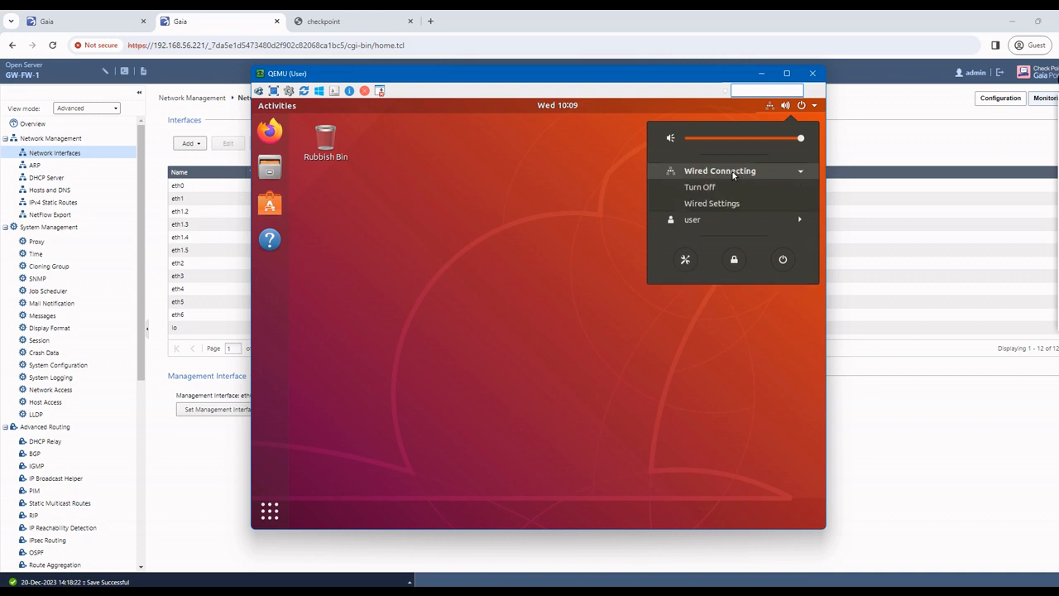
Step: Switch wired IPv4 to Manual with 10.133.2.10, 255.255.255.0, gateway 10.133.2.1, then apply and close
click(702, 204)
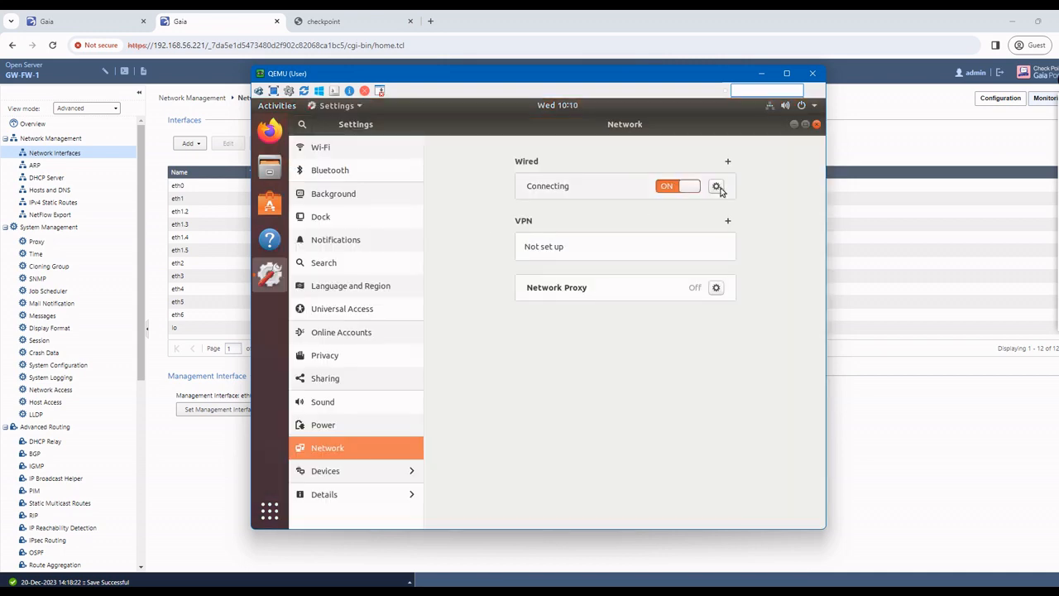
click(568, 197)
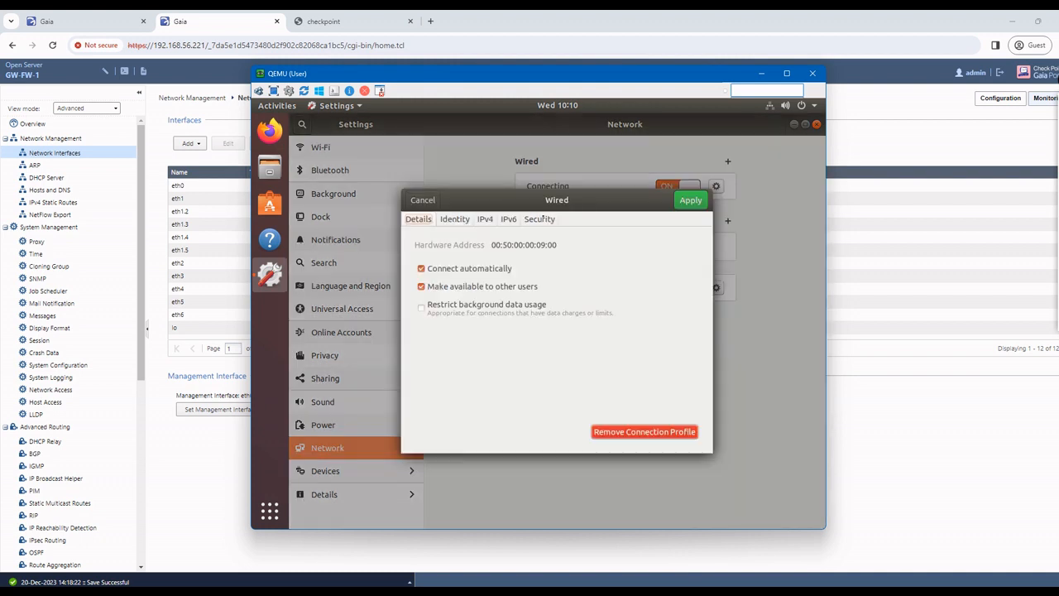
click(481, 222)
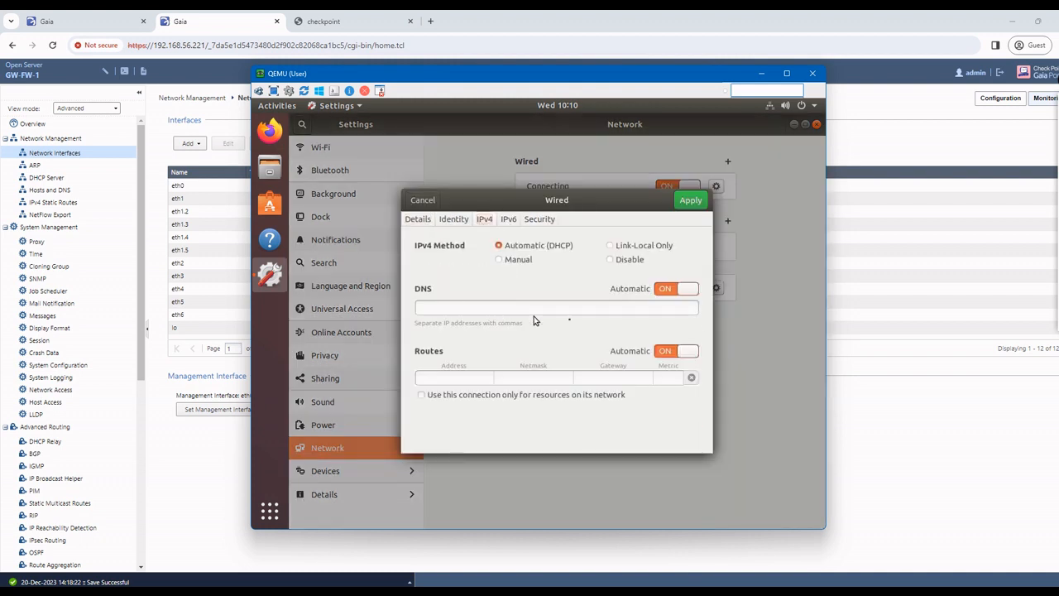
click(530, 259)
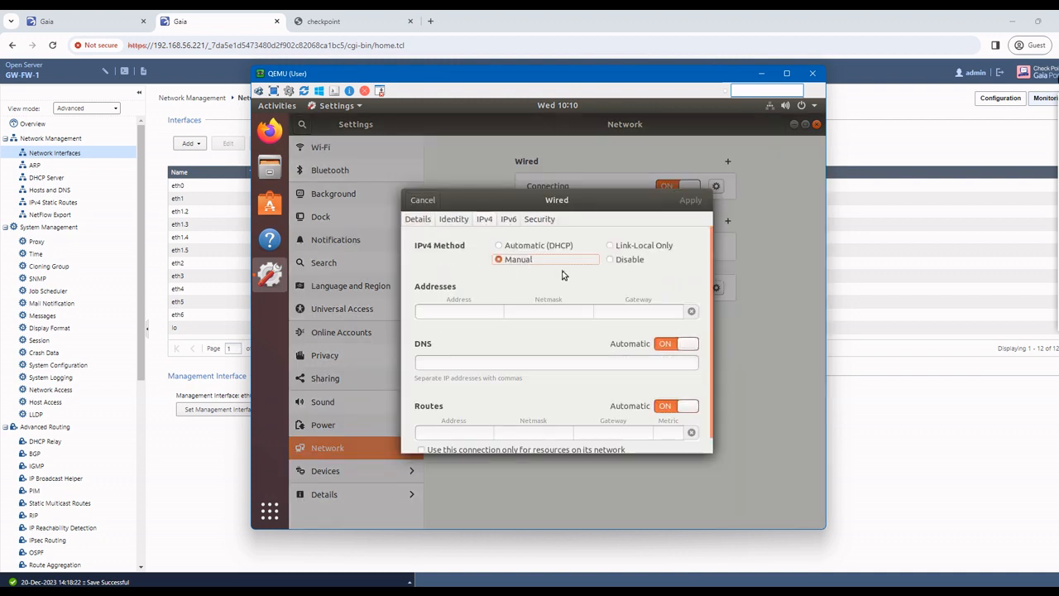
click(449, 312)
text(10.13)
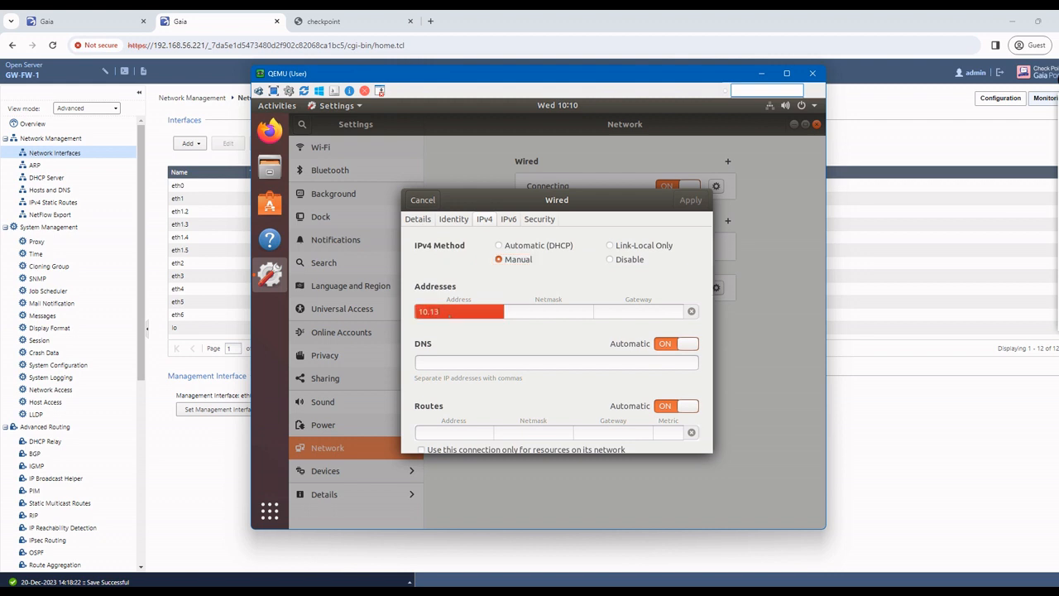
text(3.2.10)
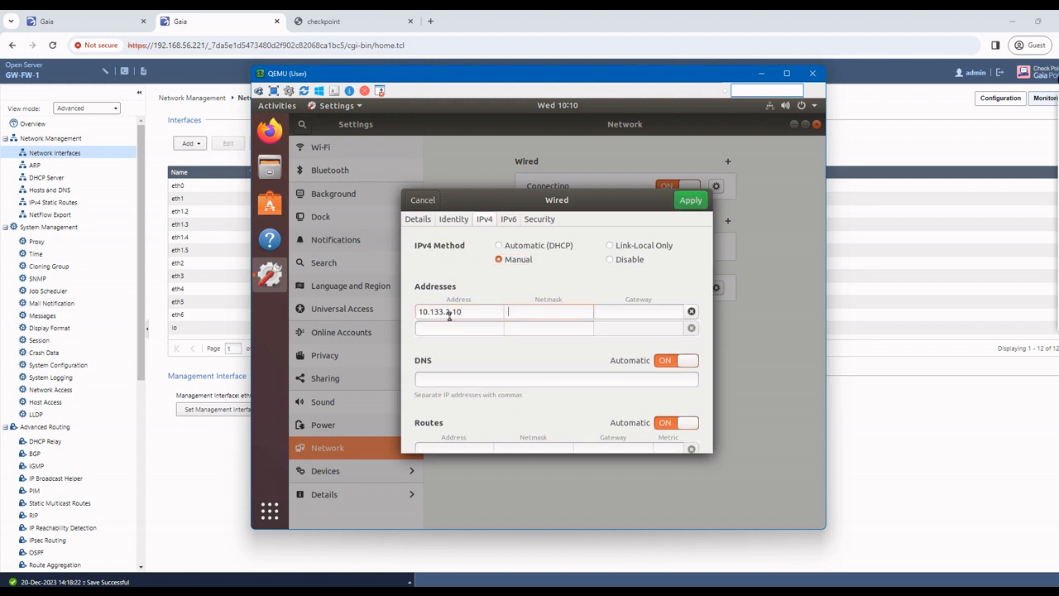
text(255.255.255.)
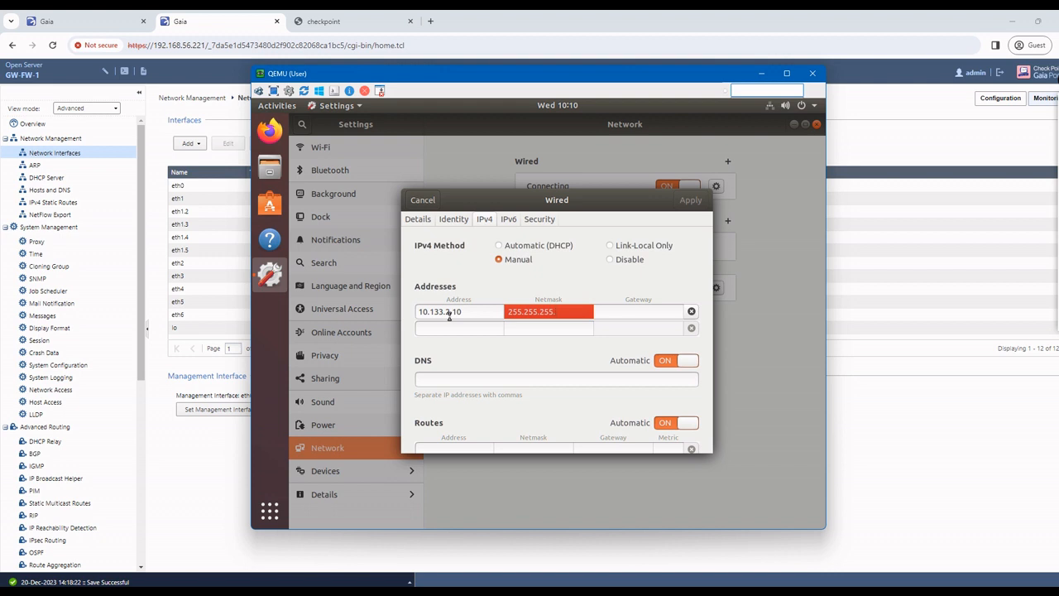
text(0)
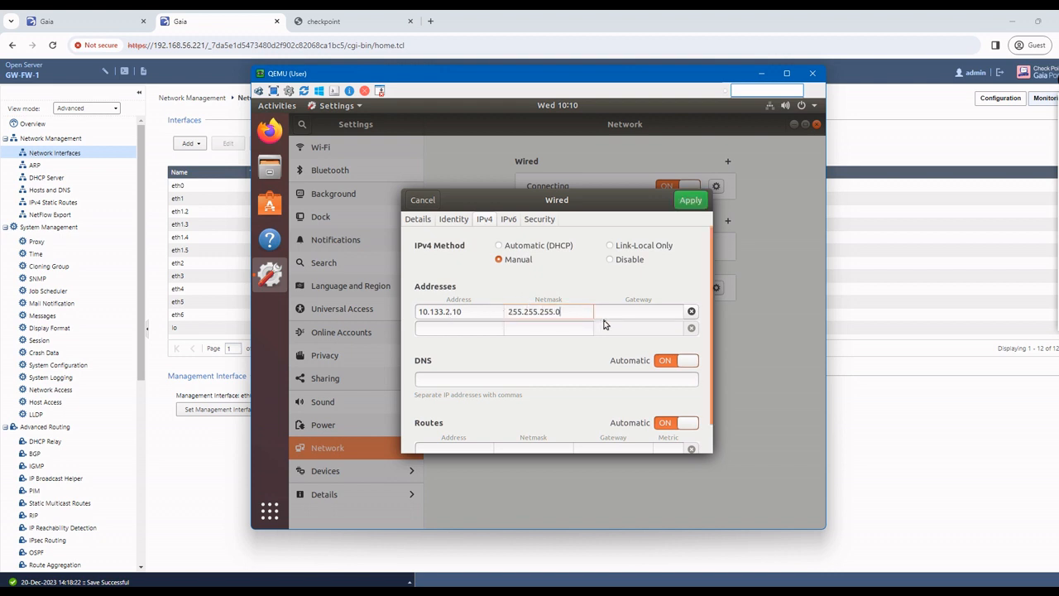
text(1)
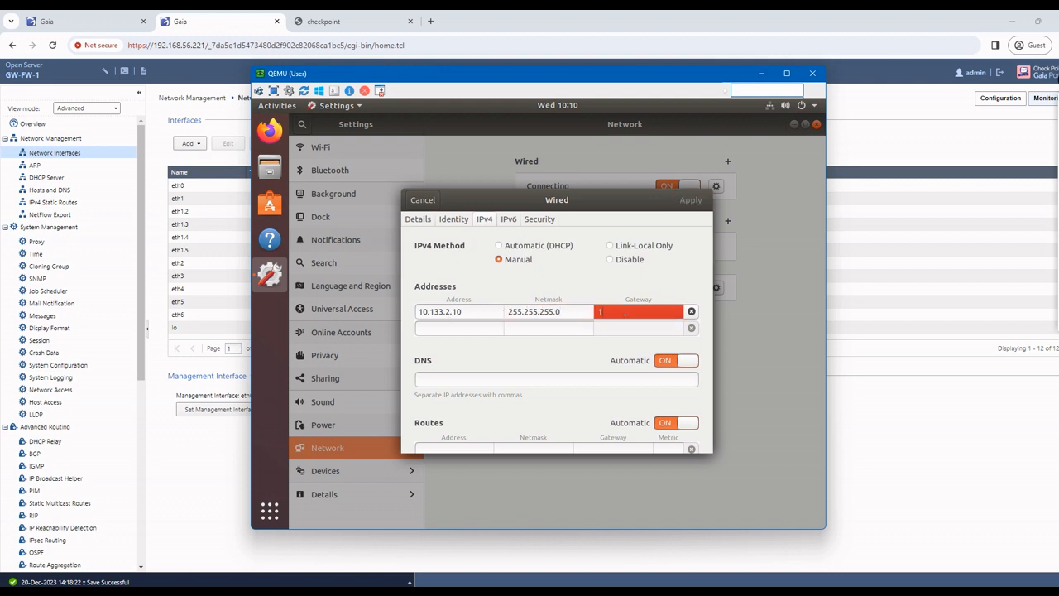
text(0.33.2.1)
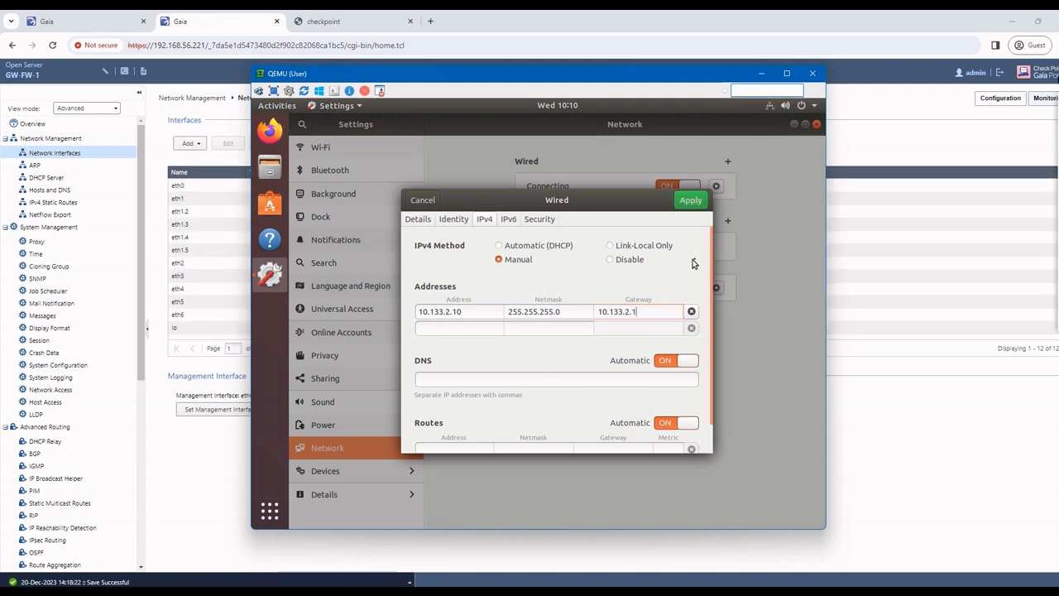
click(696, 206)
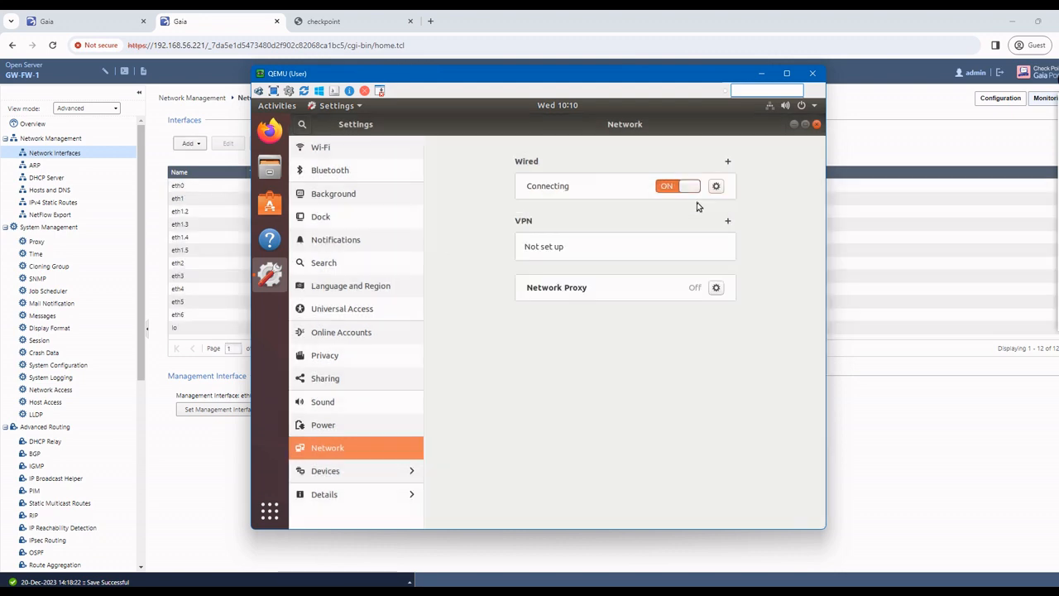
click(817, 125)
Step: Open a desktop terminal, become root with sudo -i, and run ifconfig, which is not installed
right_click(542, 223)
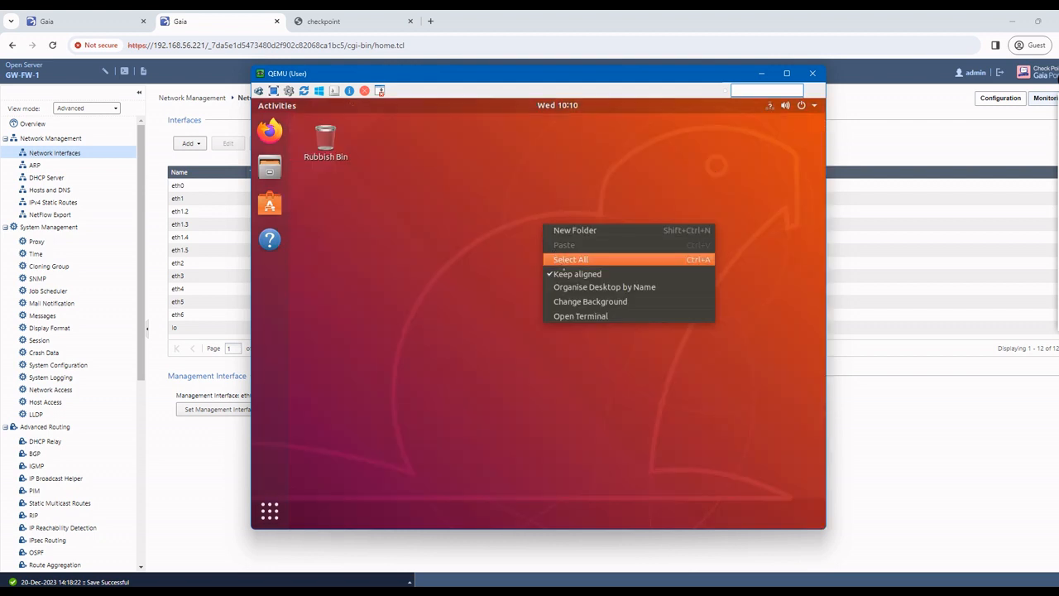
click(579, 316)
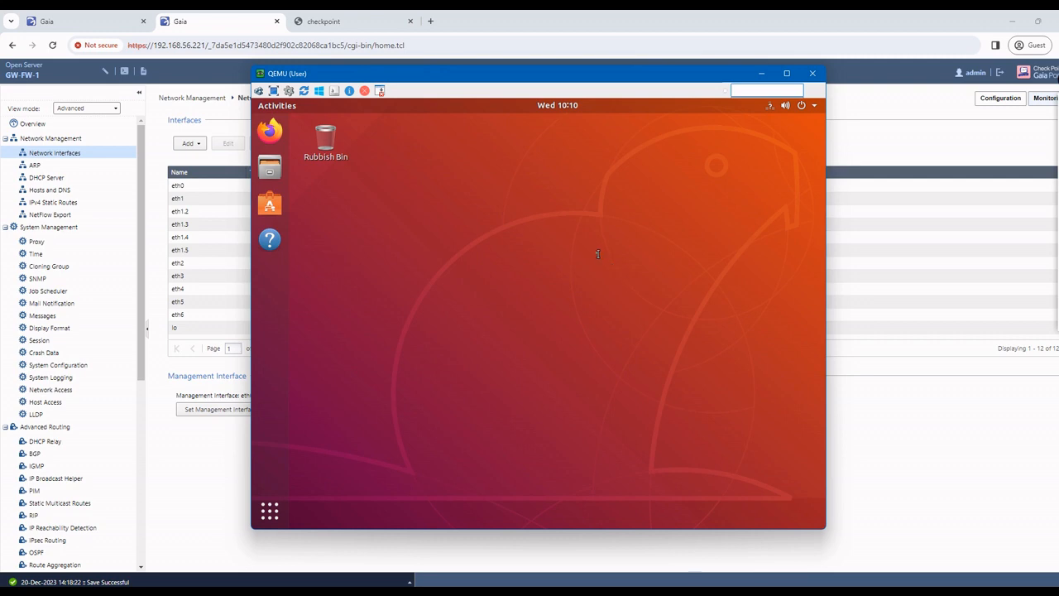
text(sudo -i)
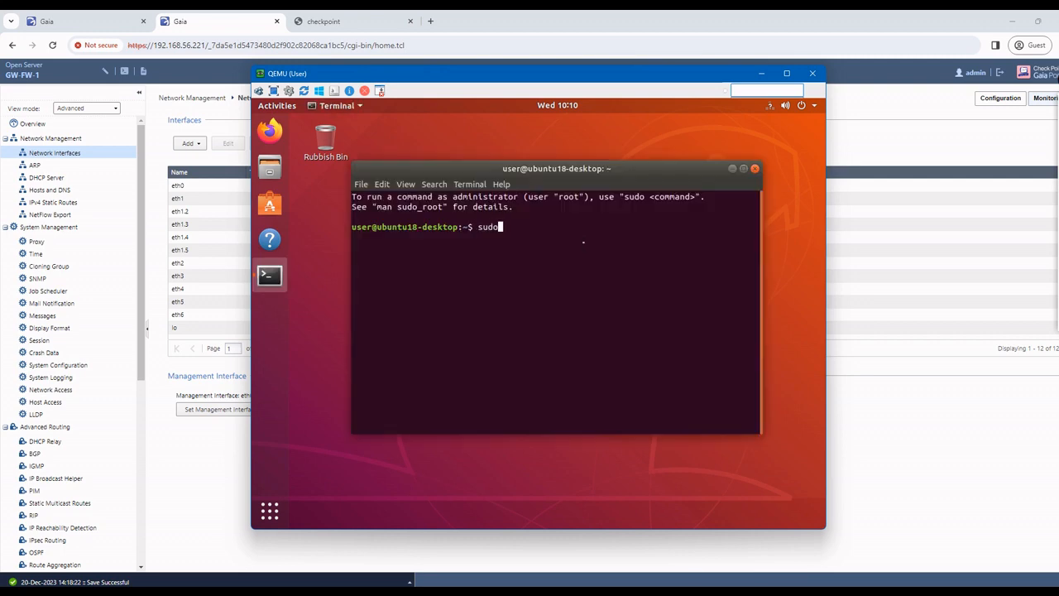
key(Return)
key(Return)
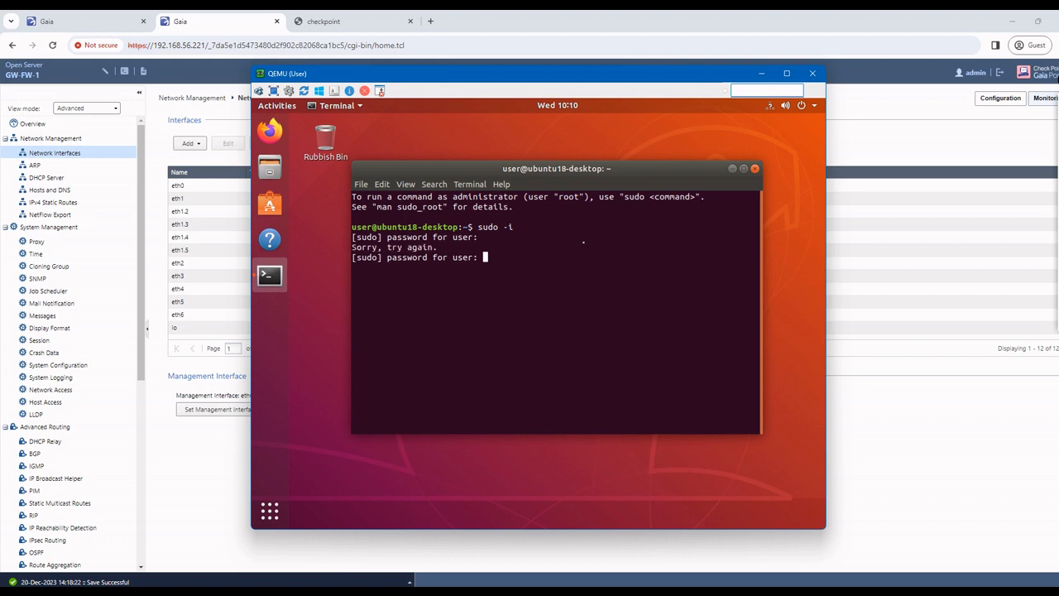
key(Return)
key(Return)
key(Return)
key(Return)
key(Return)
key(Return)
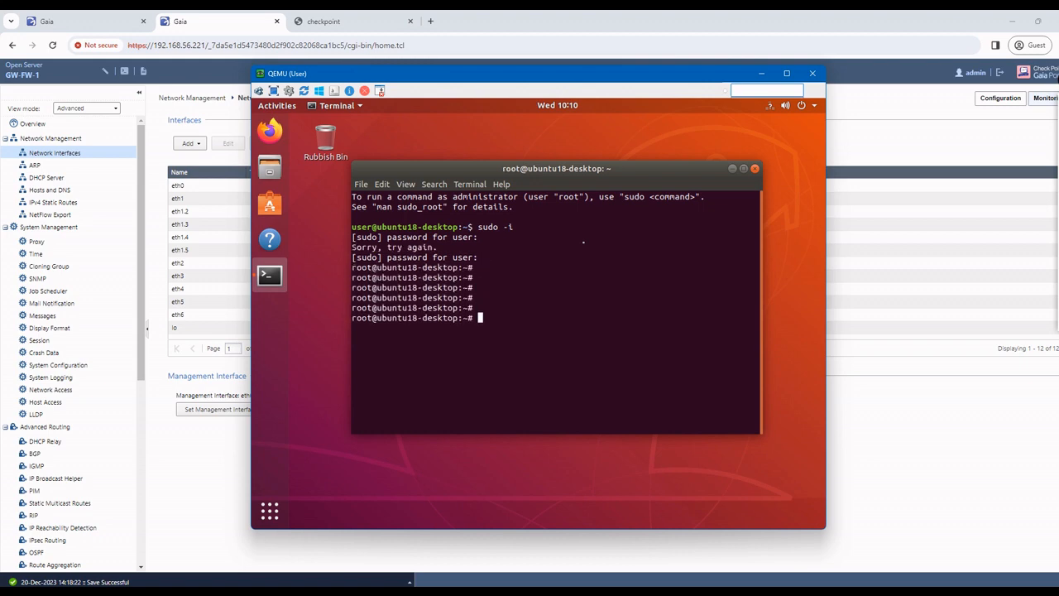
text(ifconfig)
key(Return)
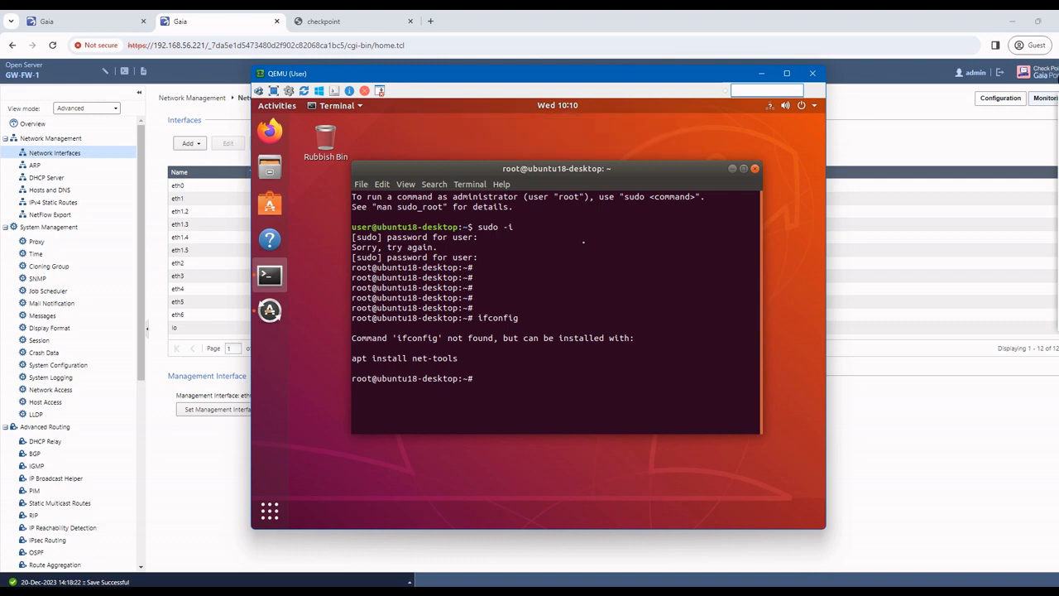
Step: Restart the wired connection by turning it off and connecting it again
click(770, 106)
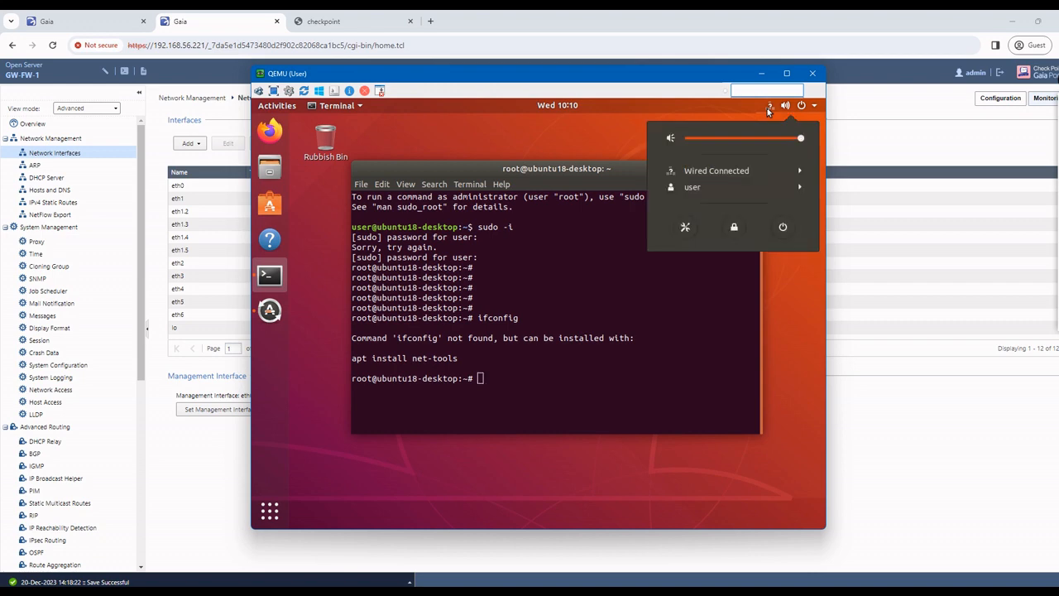
click(728, 172)
click(709, 185)
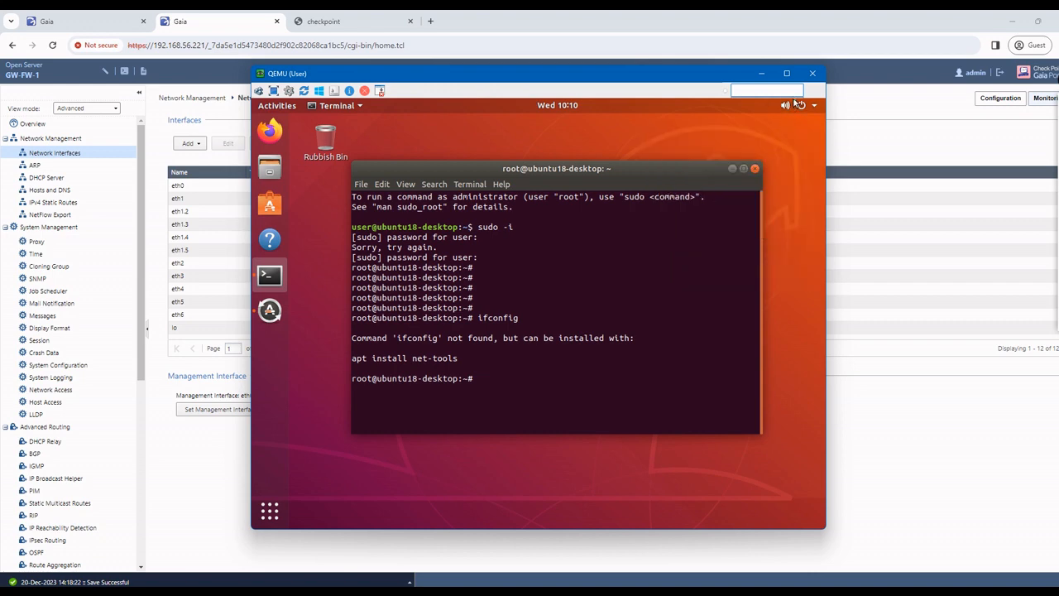
click(797, 104)
click(710, 171)
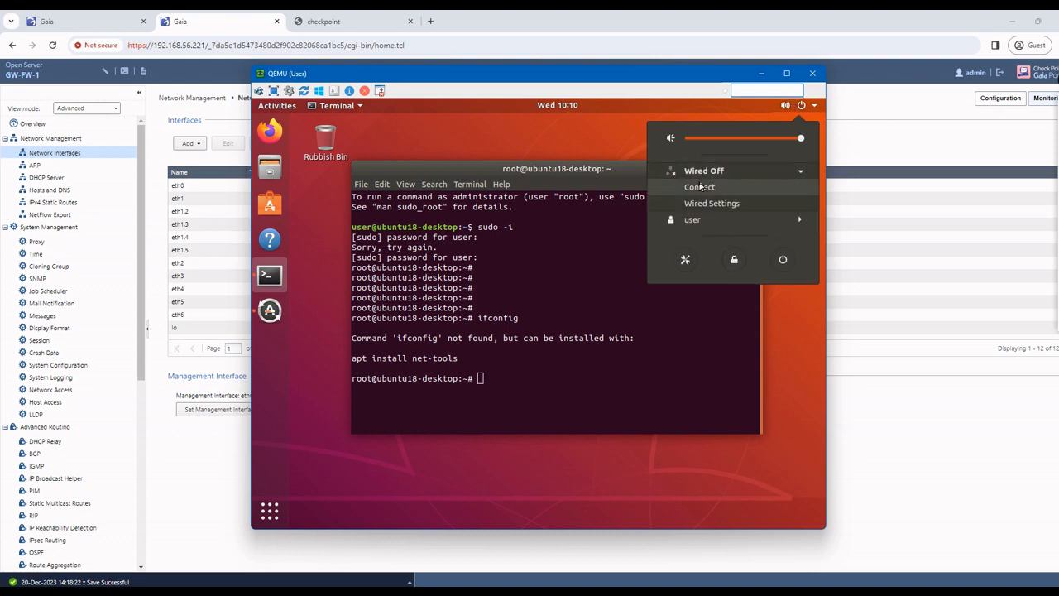
click(699, 187)
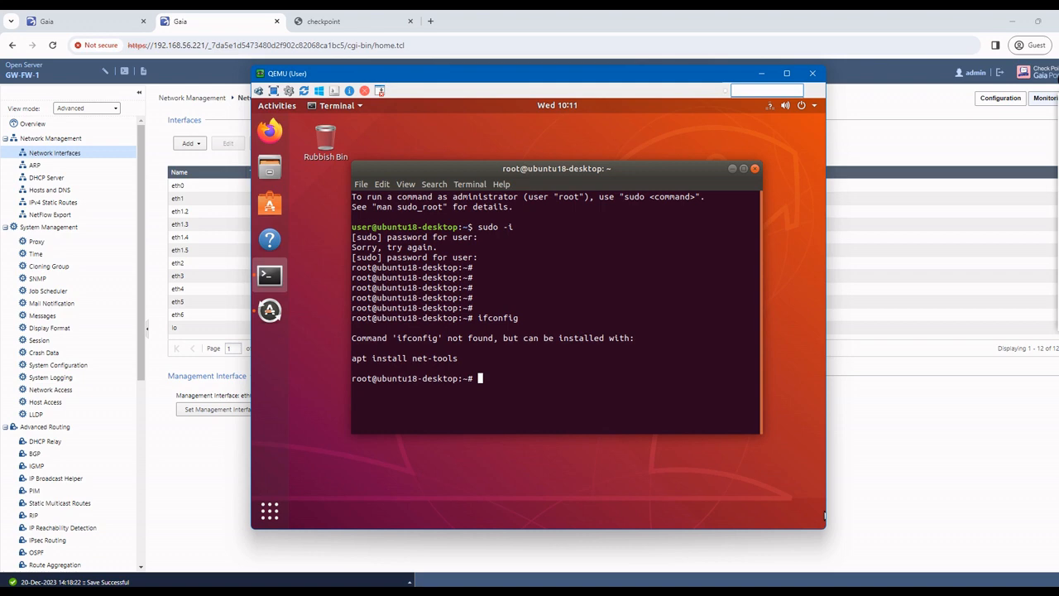
click(1005, 448)
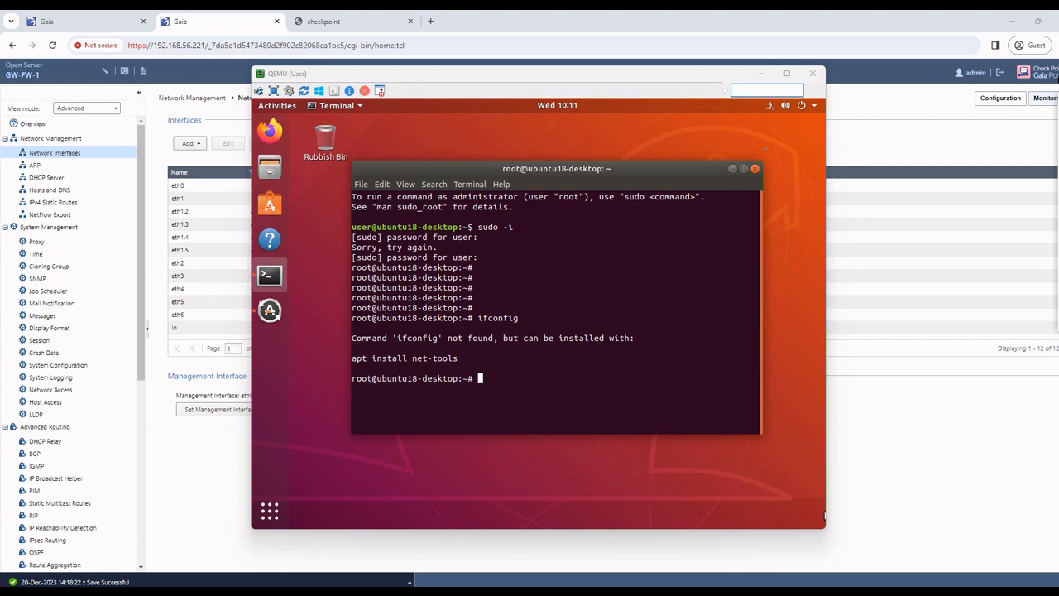
Step: Check the wired Details show 10.133.2.10 with default route 10.133.2.1, then apply and close Settings
click(786, 106)
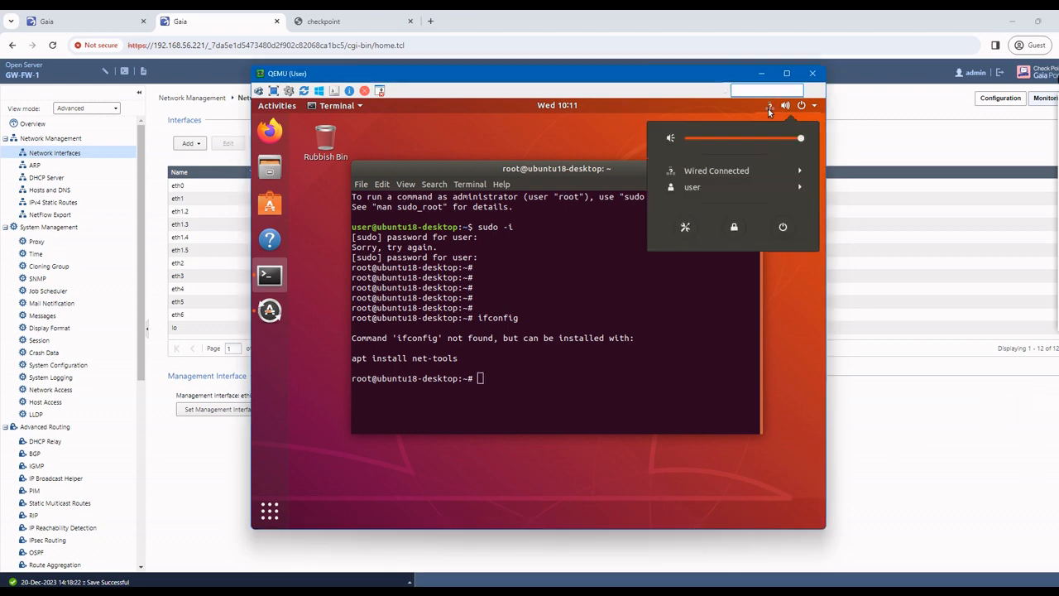
click(691, 173)
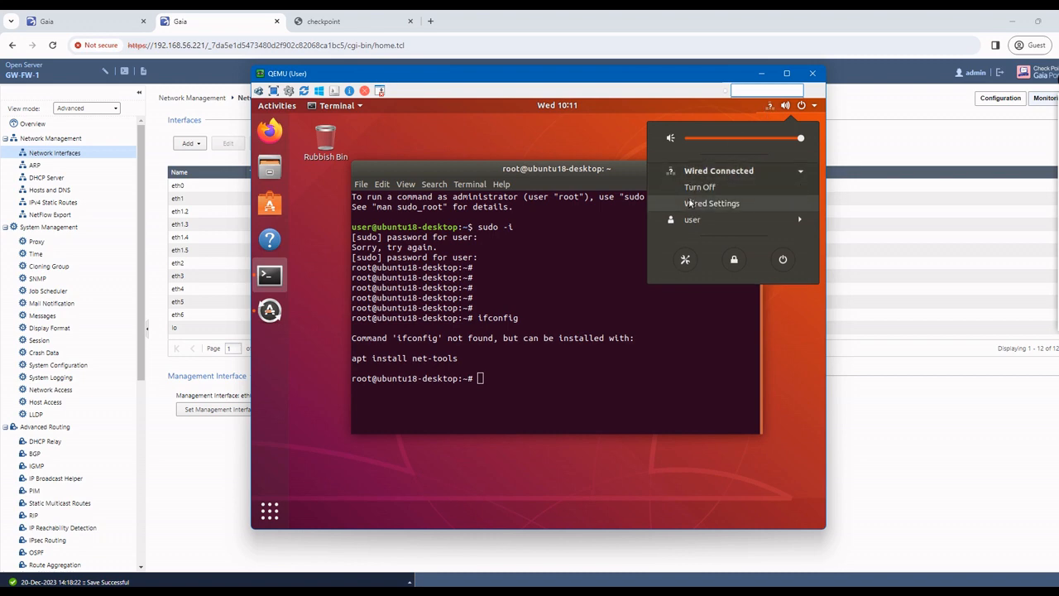
click(688, 203)
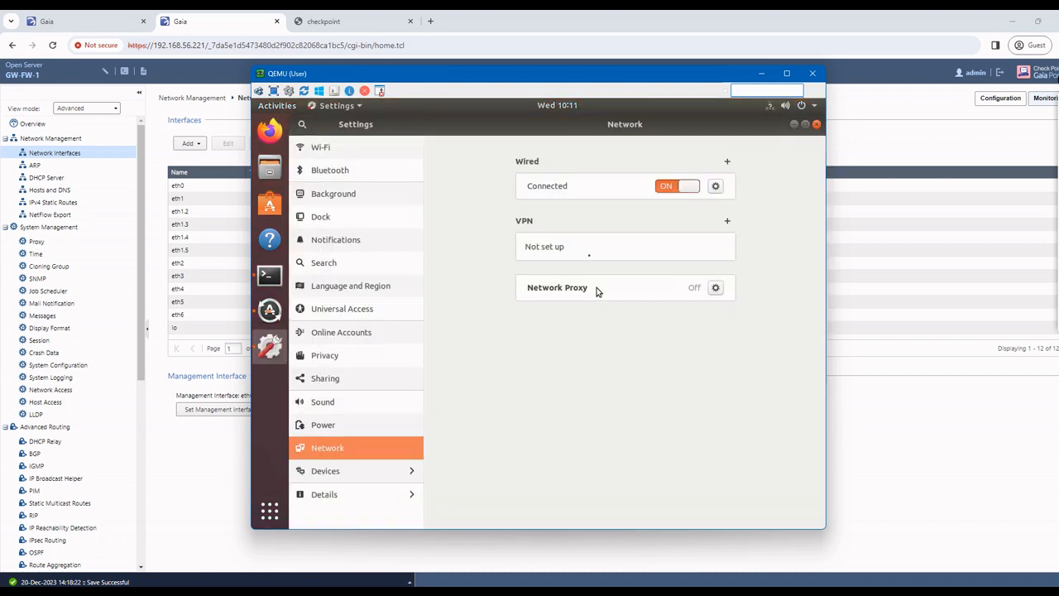
click(714, 187)
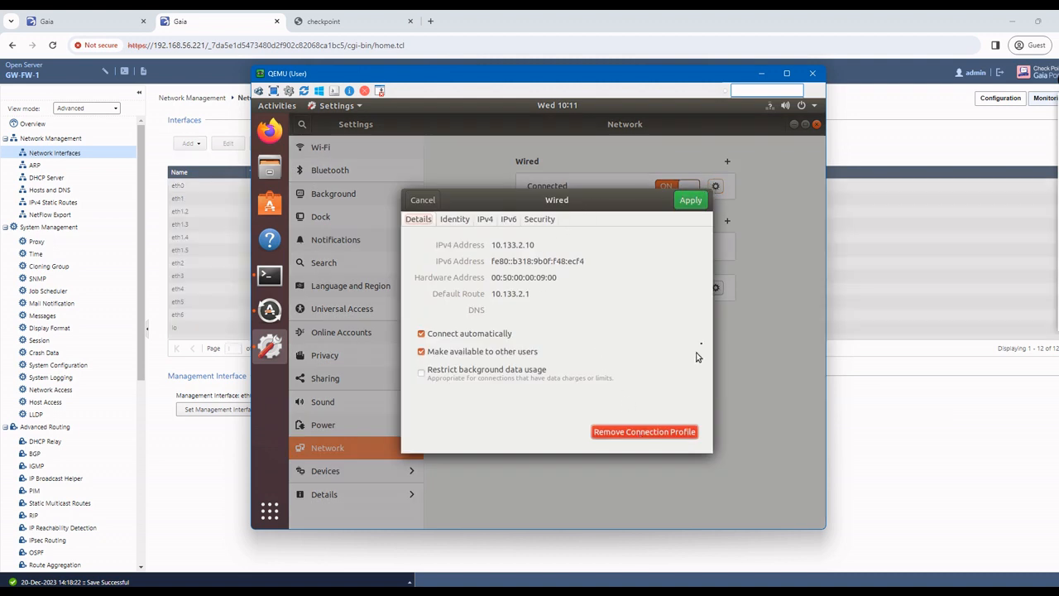
click(159, 182)
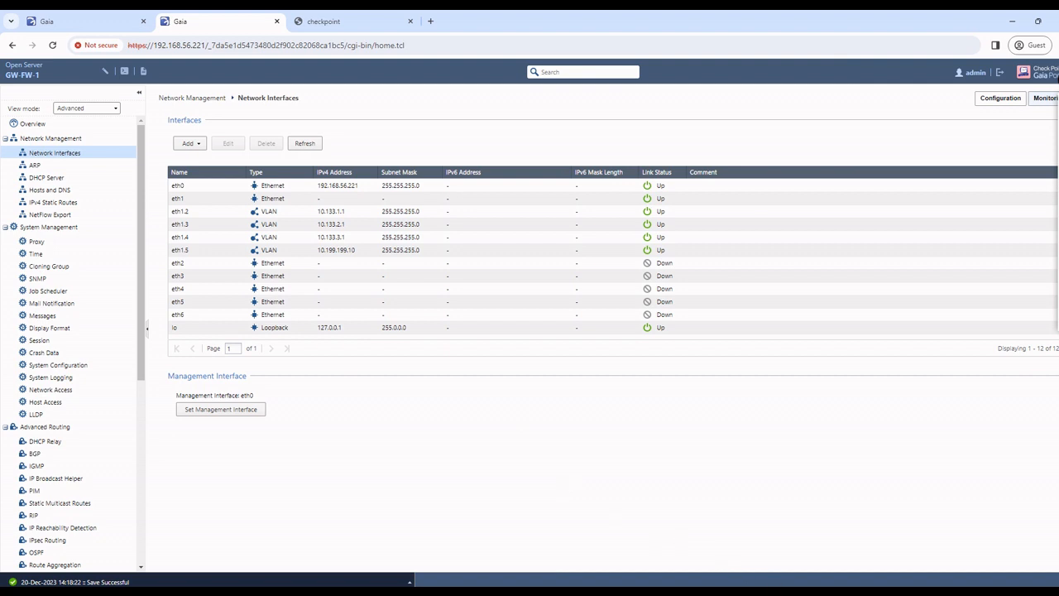
click(700, 548)
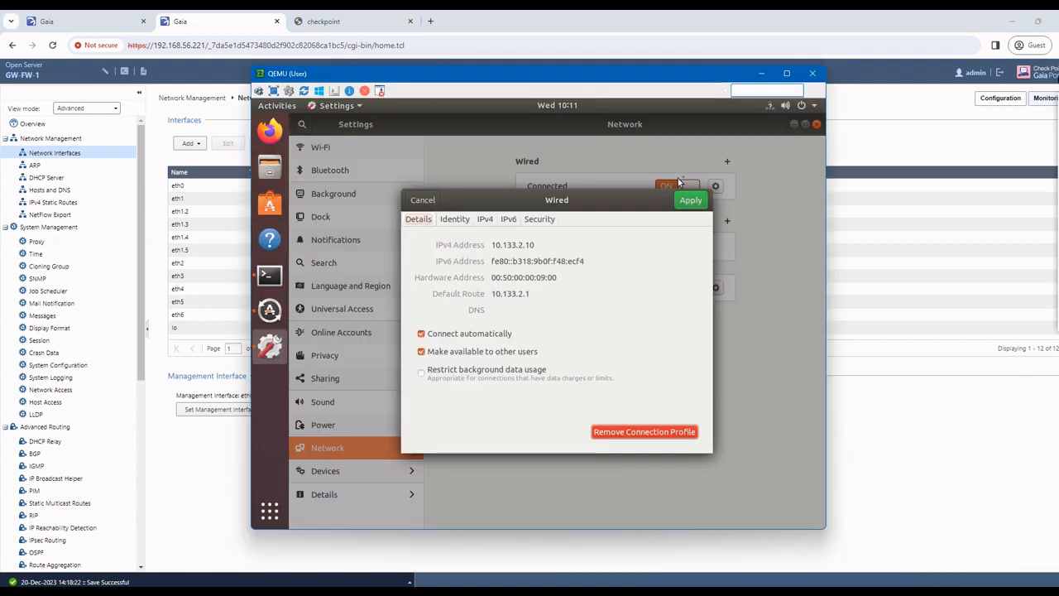
click(690, 199)
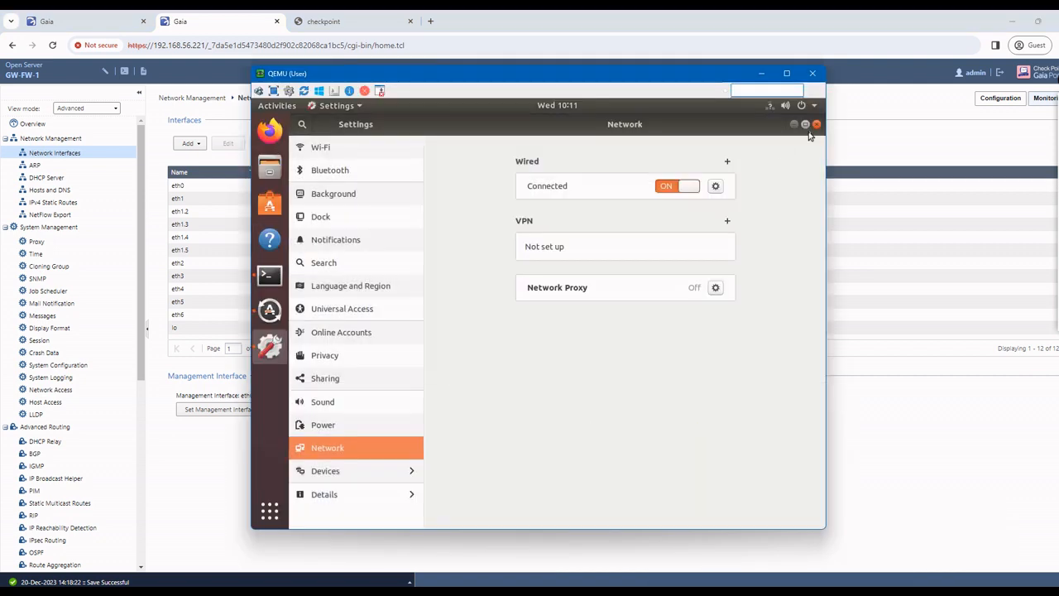
click(816, 124)
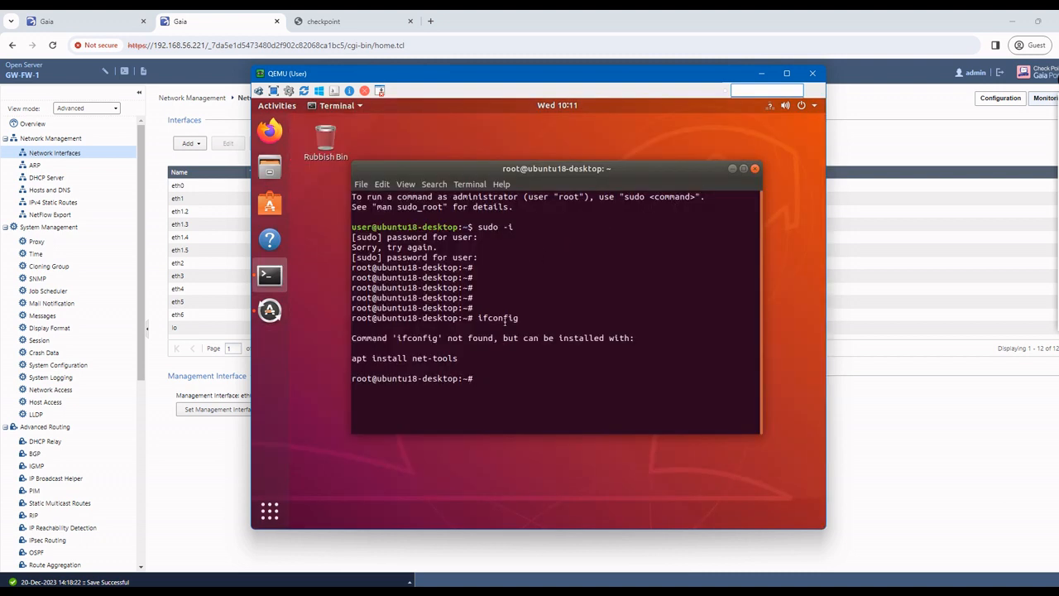
Step: Ping 10.133.2.10 successfully, then ping gateway 10.133.2.1, which loses every packet
text(ping 10.133.2.10)
key(Return)
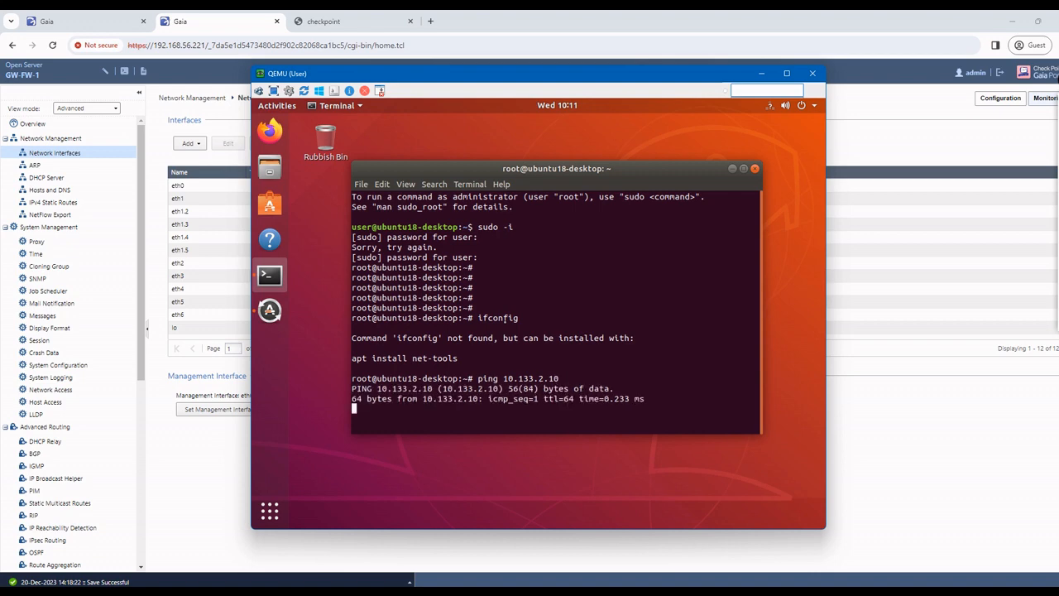
key(ctrl+c)
key(Up)
key(BackSpace)
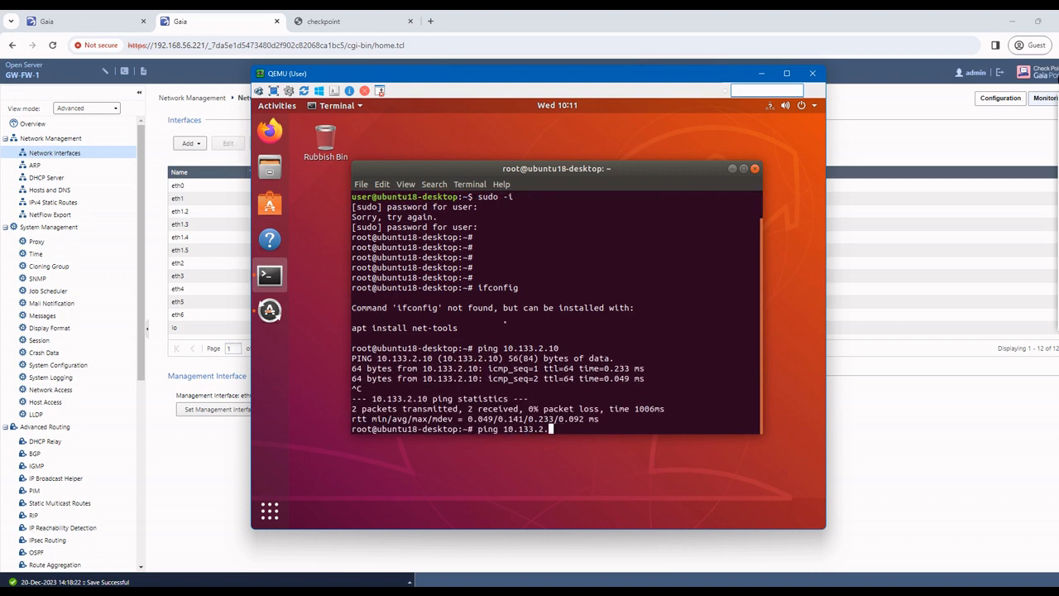
key(Return)
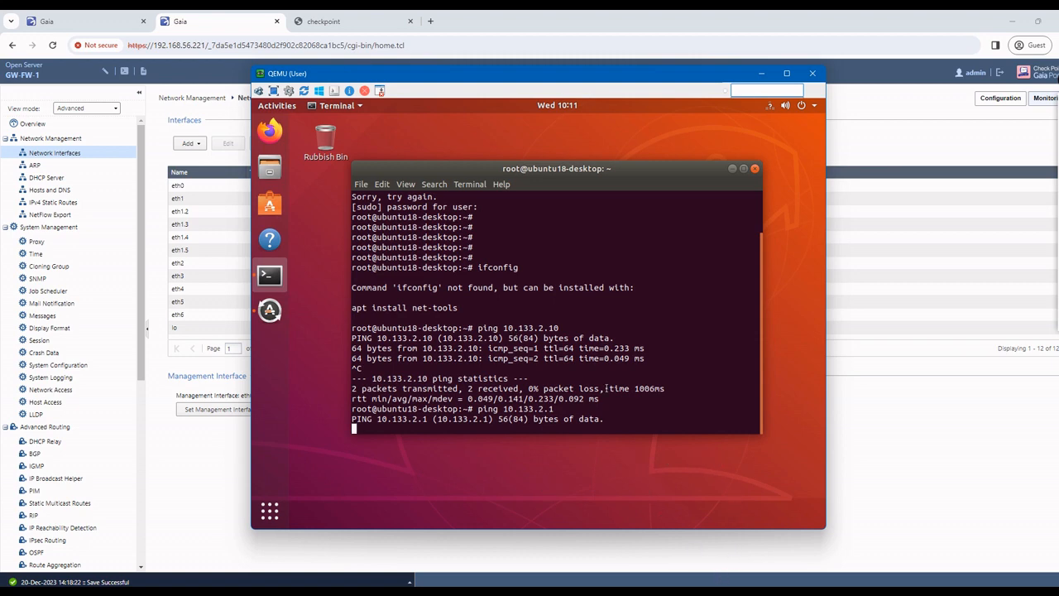
key(ctrl+c)
Step: Check the ARP table with arp -a, then bring up the GW-FW-1 terminal console in Gaia
text(rp -)
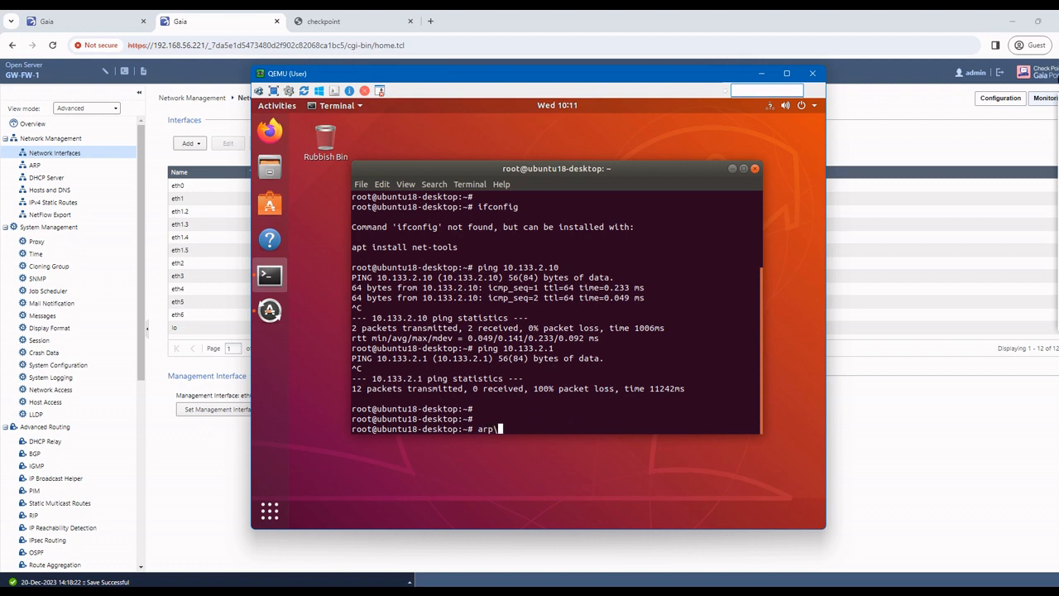
key(BackSpace)
key(BackSpace)
text(-a)
key(Return)
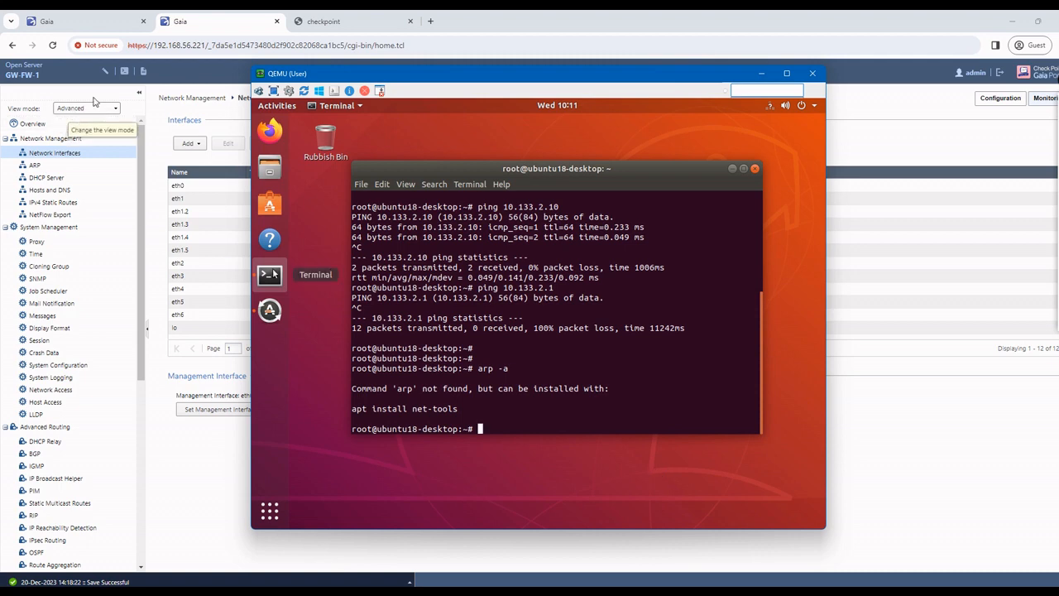
click(143, 71)
Step: Log in to the GW-FW-1 console as admin and try 'show arp' and 'show arp all'
text(admin)
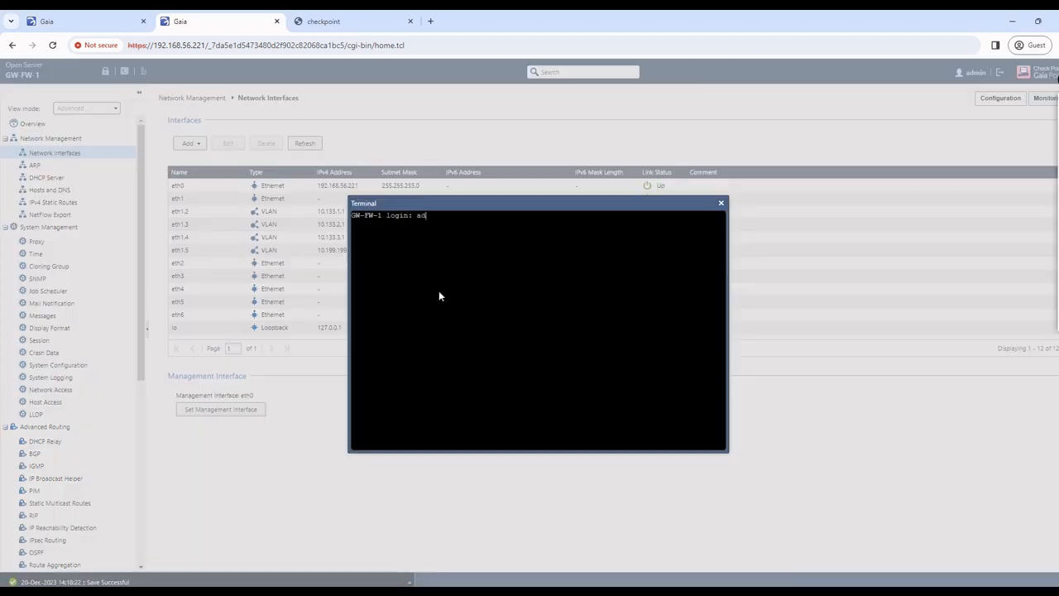
key(Return)
key(Return)
key(Return)
key(Return)
key(Return)
key(Return)
text(ar)
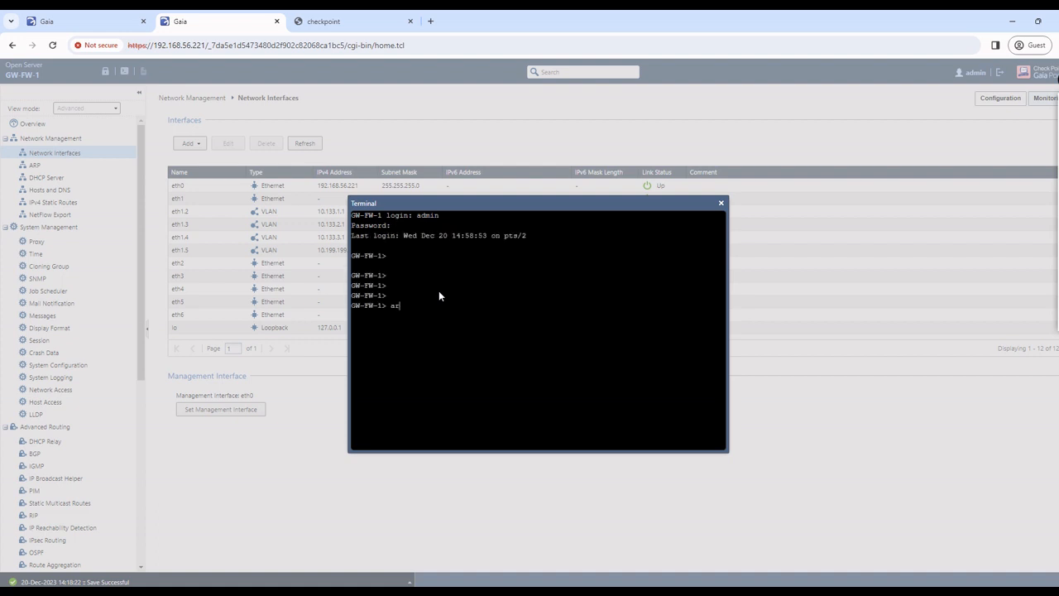
key(BackSpace)
key(BackSpace)
text(show ar)
key(Tab)
key(Return)
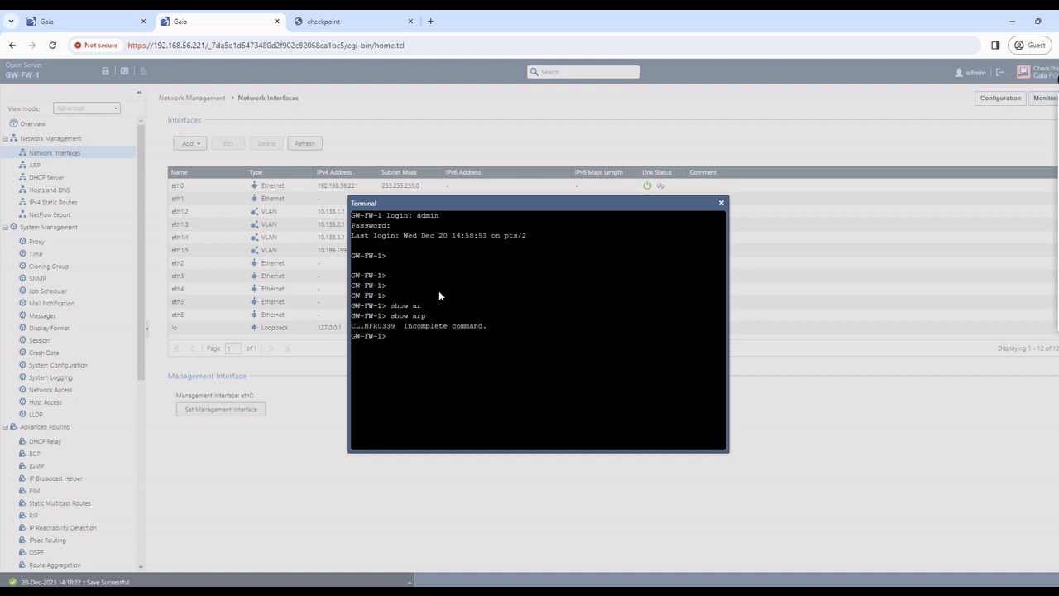
text(show arp)
key(Tab)
text(all)
key(Tab)
key(Return)
Step: Rerun the command as 'show arp table', then close the terminal console
key(Up)
key(Tab)
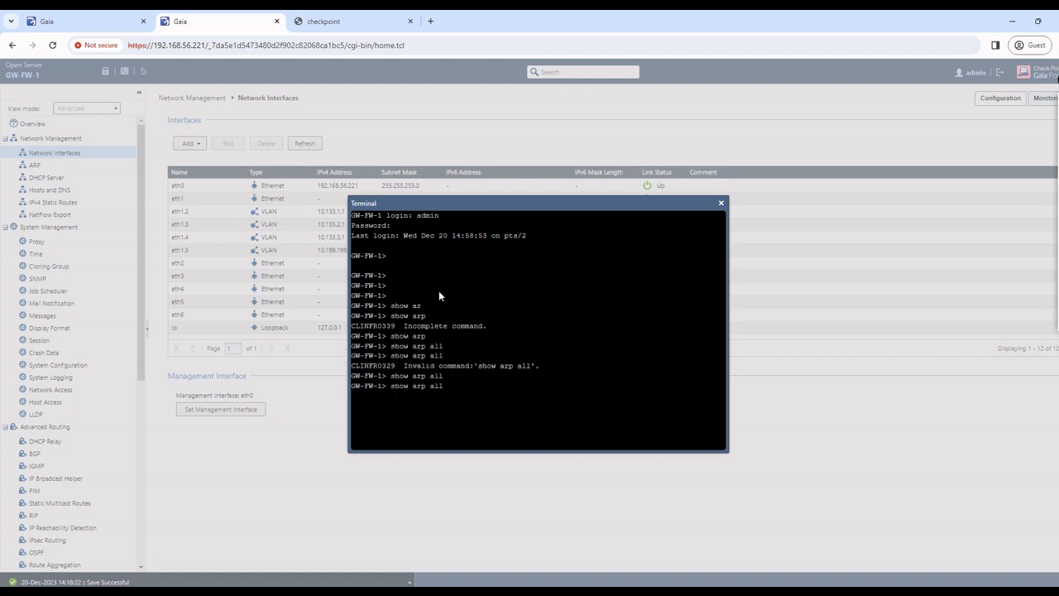
key(BackSpace)
key(BackSpace)
key(BackSpace)
key(Tab)
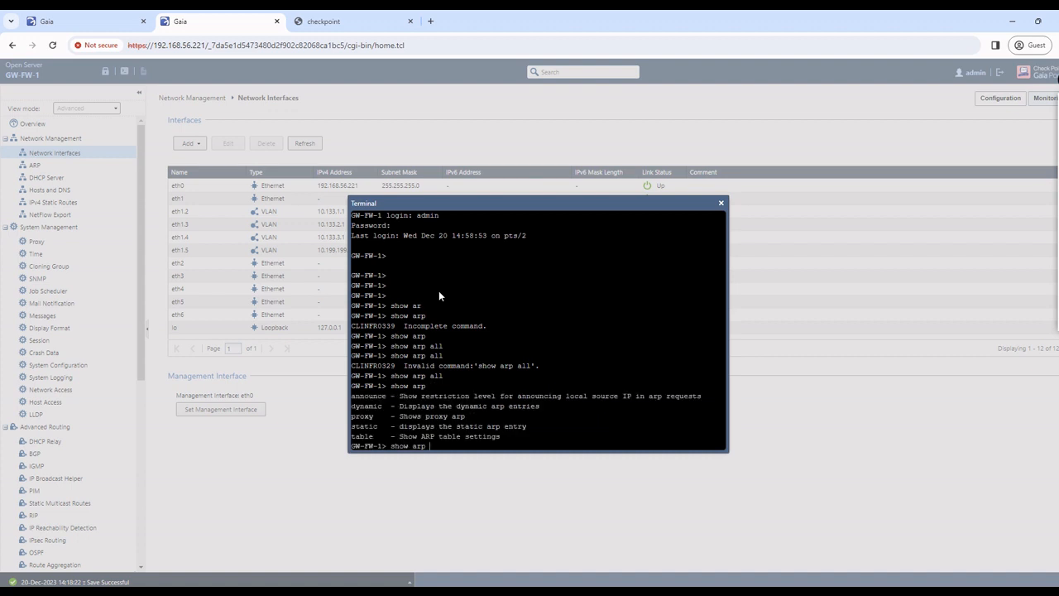
text(tab)
key(Tab)
text(l)
key(Return)
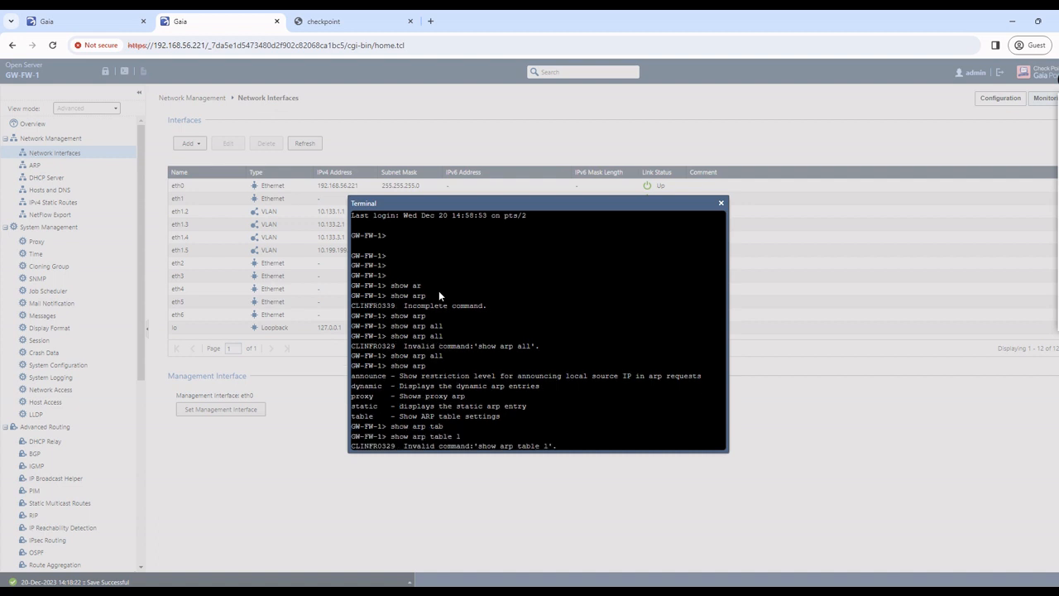
key(Return)
key(Return)
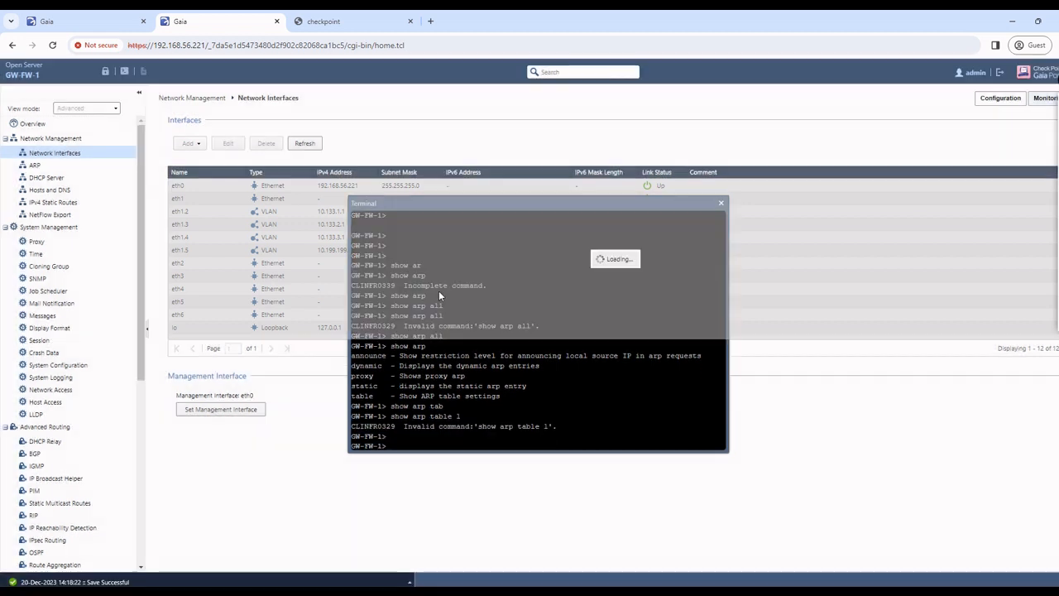
key(Return)
key(Up)
key(Return)
key(Return)
key(Return)
key(Return)
key(Return)
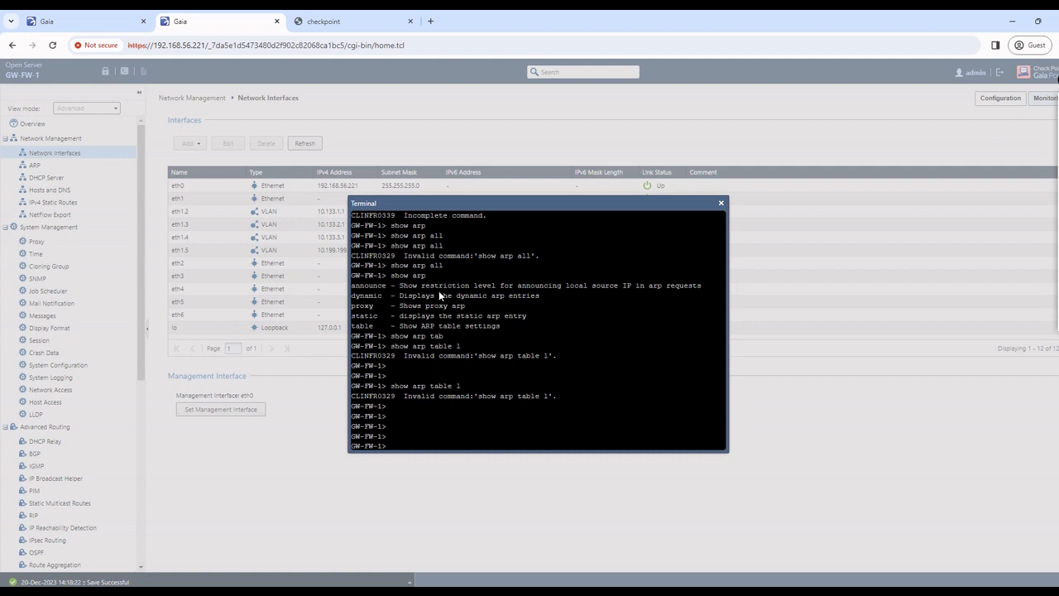
key(Return)
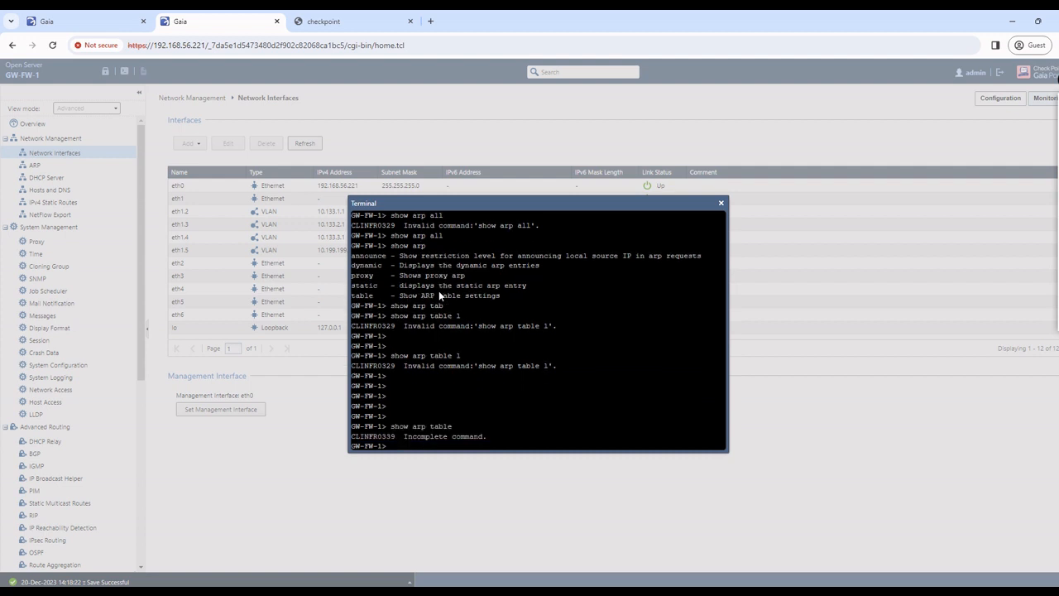
key(Return)
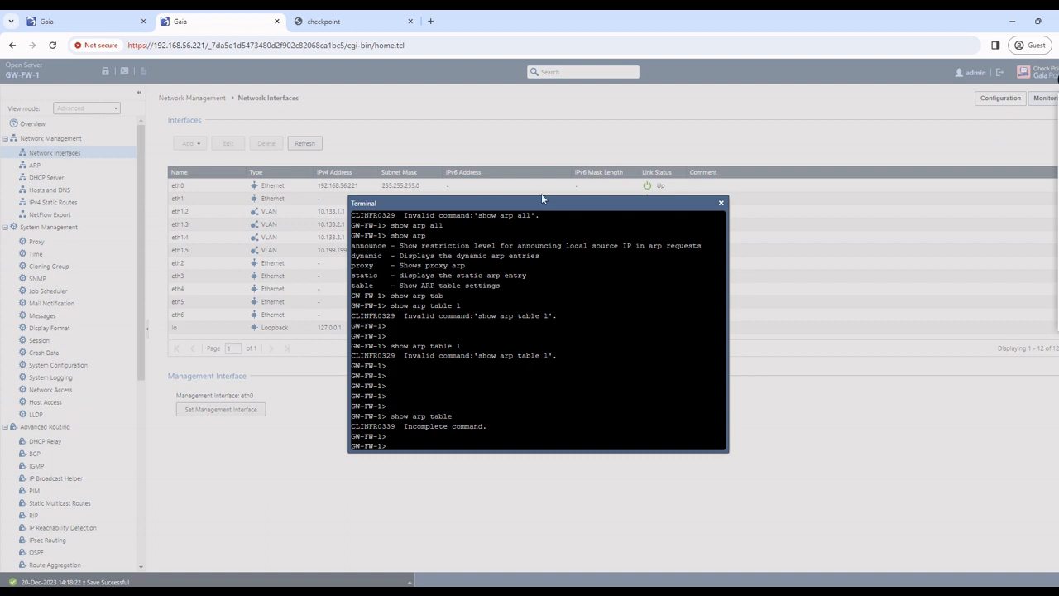
click(721, 204)
Step: Open the gateway's terminal and log in as admin
click(142, 71)
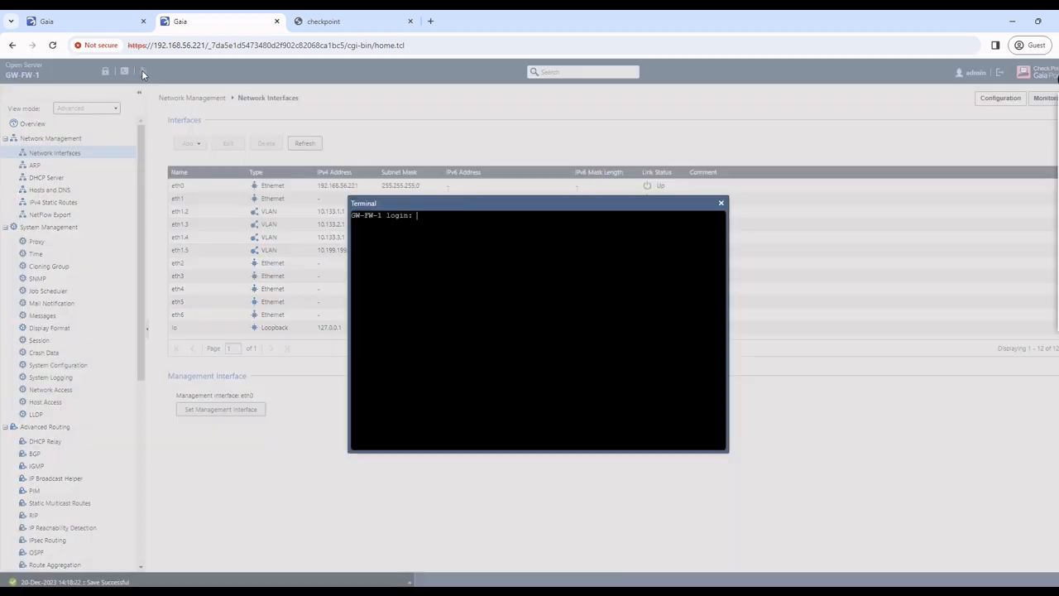
text(admin)
key(Return)
key(Return)
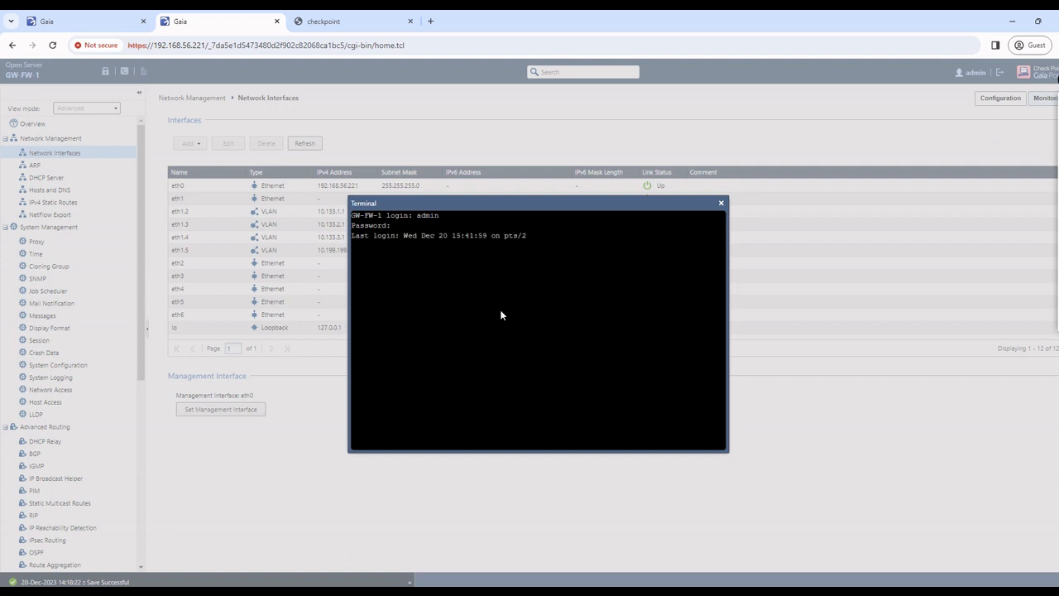
key(Return)
key(Return)
key(Return)
Step: Explore the ARP options and list all entries with 'show arp dynamic all'
text(show arp tabl)
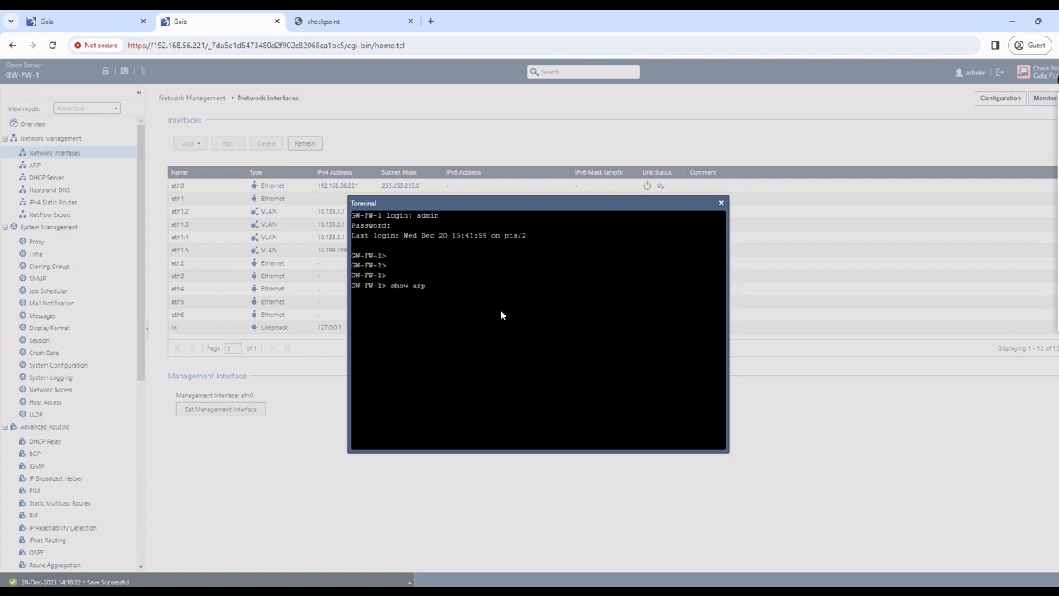
key(Tab)
key(Return)
key(Up)
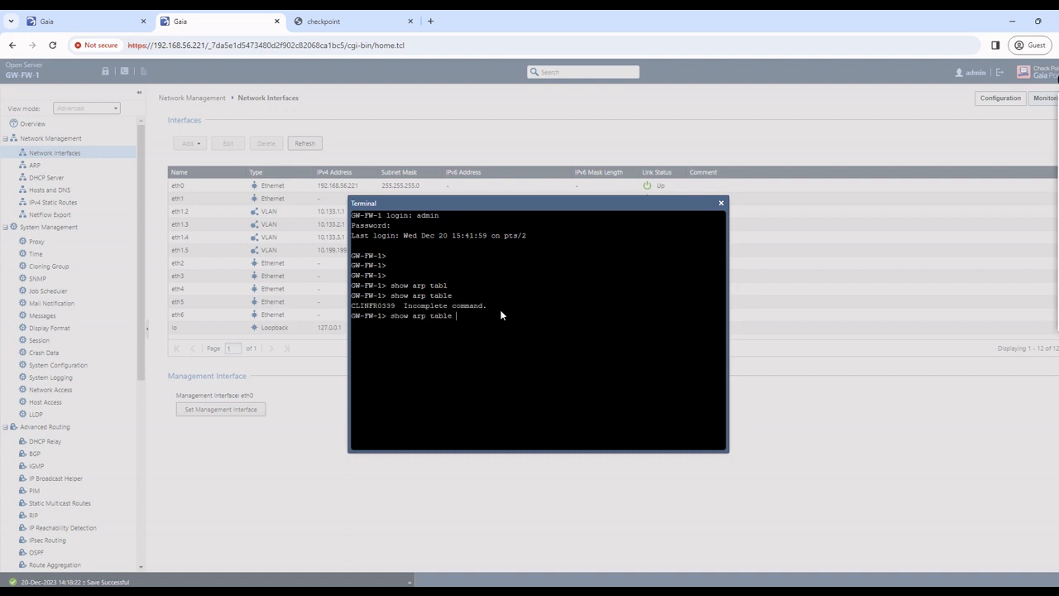
key(question)
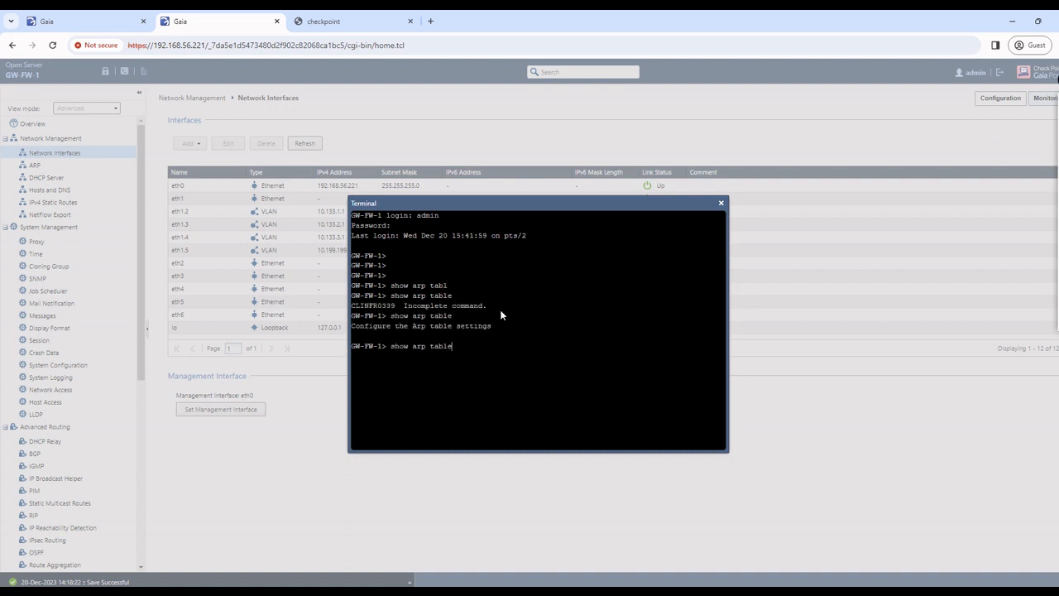
key(BackSpace)
key(BackSpace)
key(BackSpace)
key(BackSpace)
key(BackSpace)
key(question)
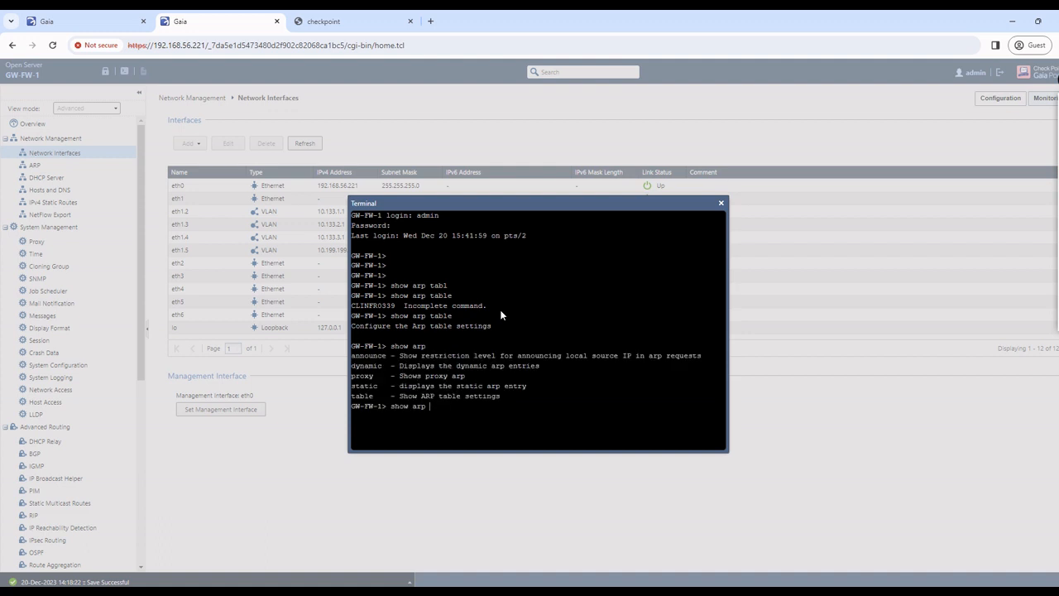
text(dyna)
key(Tab)
key(Tab)
key(Tab)
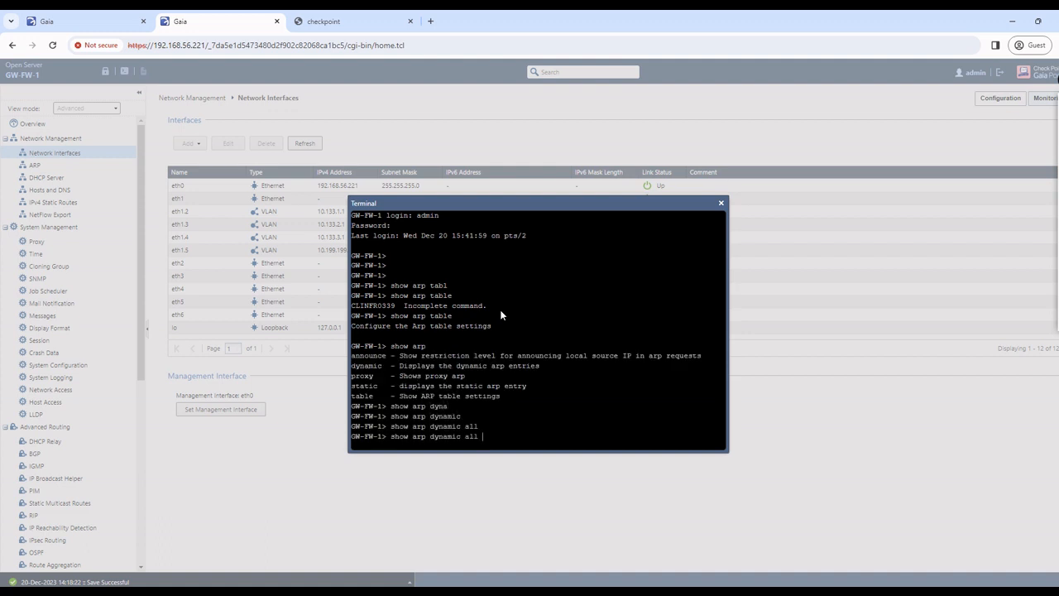
key(Return)
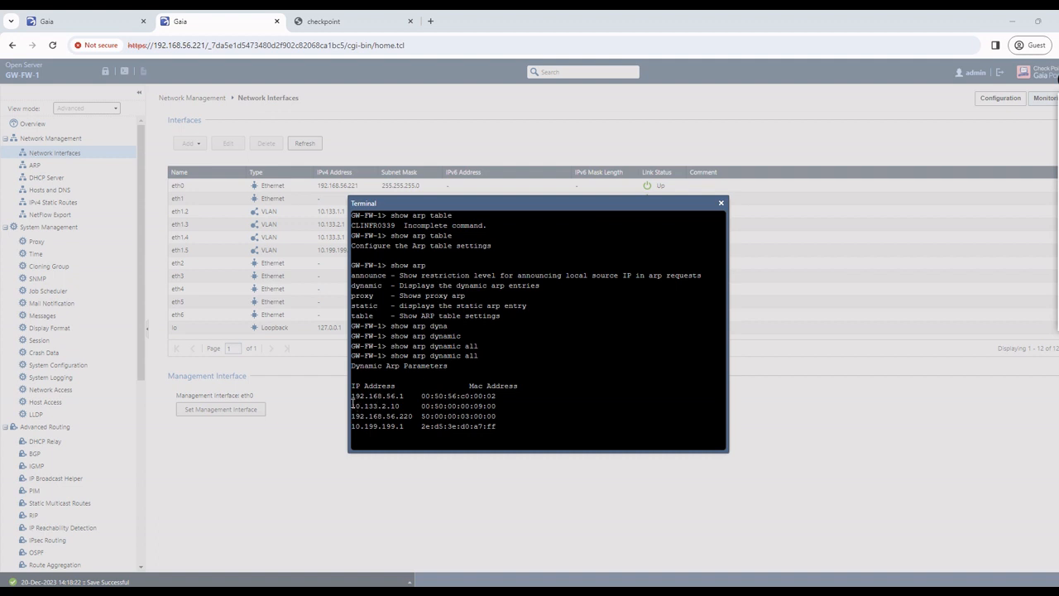
Step: Highlight the 10.133.2.10 entry and ping it, stopping after 2 replies with 0% loss
drag(352, 406, 503, 409)
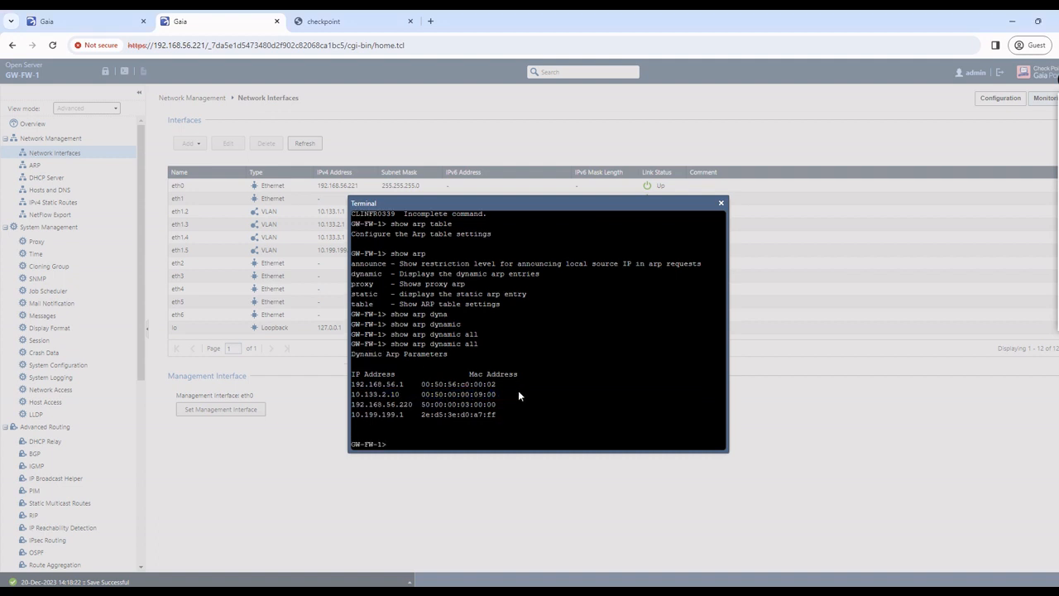
text(ping 10.133.2.10)
key(Return)
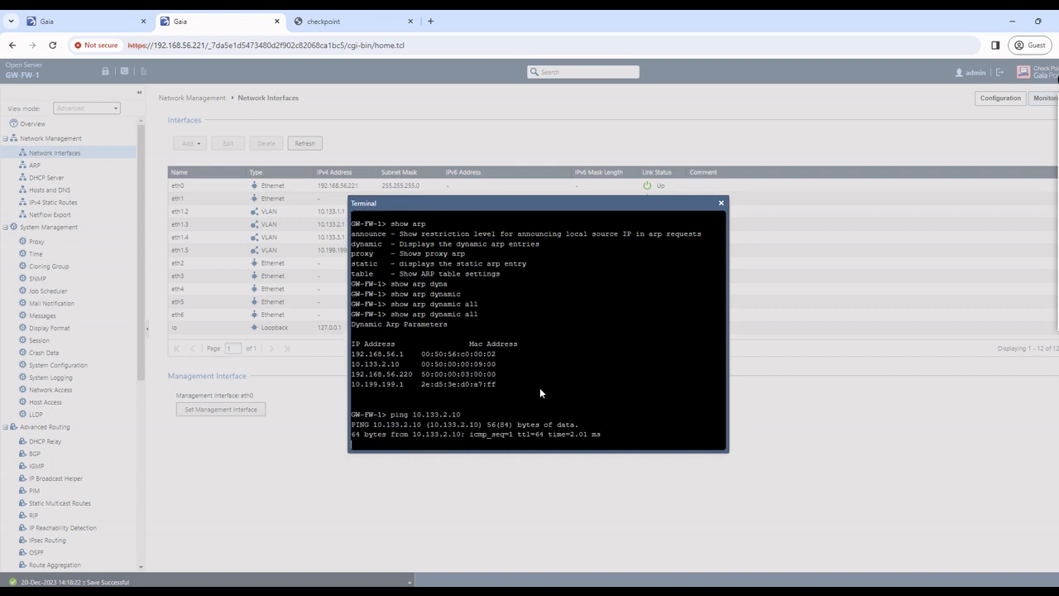
key(ctrl+c)
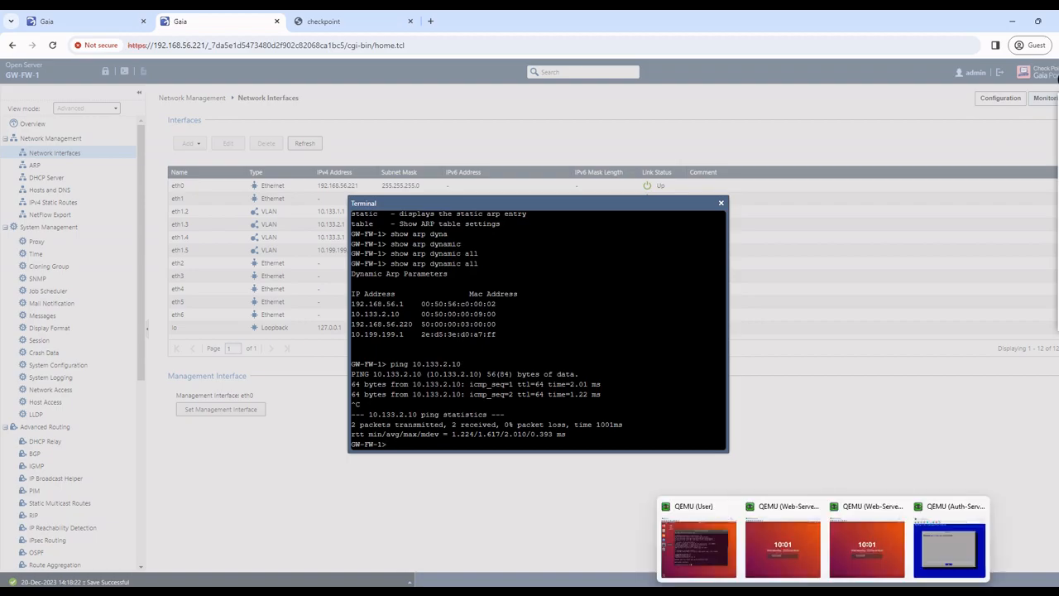
Step: Rerun 'ping 10.133.2.1' on the user VM, confirm no replies, and return to SmartConsole
click(765, 590)
mouse_move(765, 590)
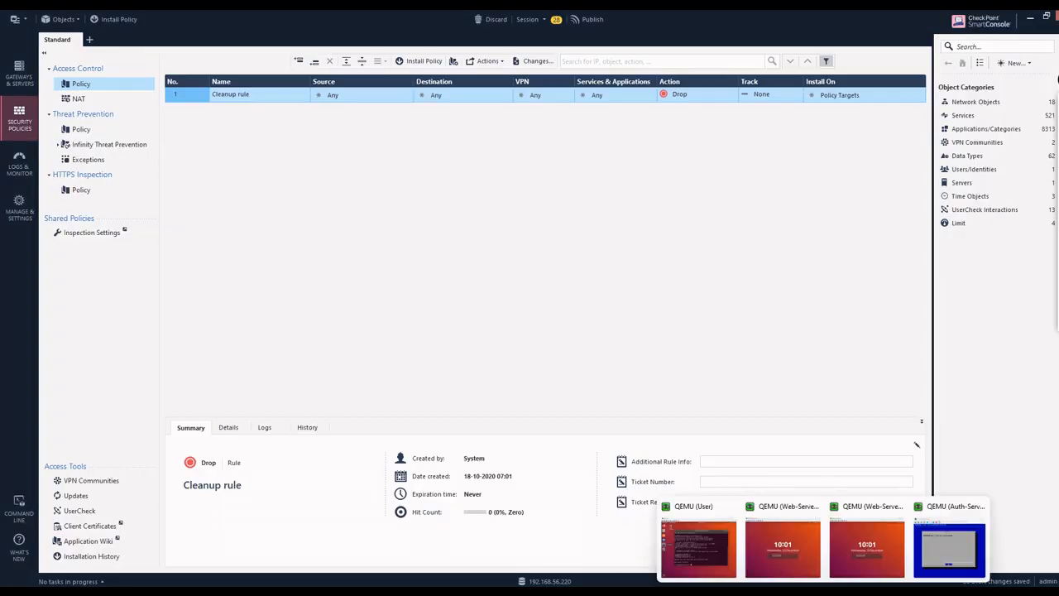
click(950, 548)
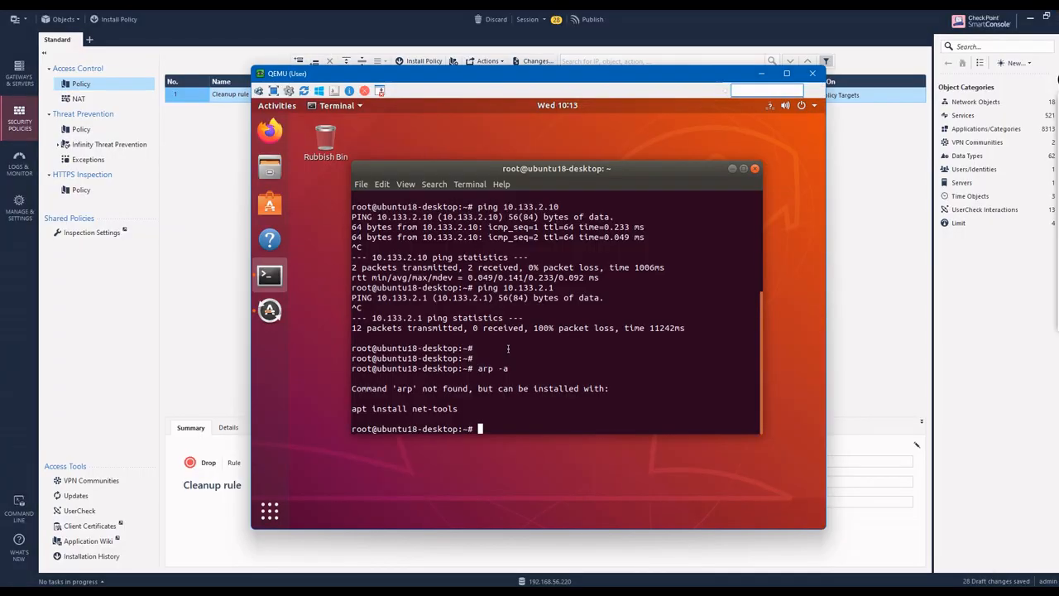
key(Up)
key(Up)
key(Return)
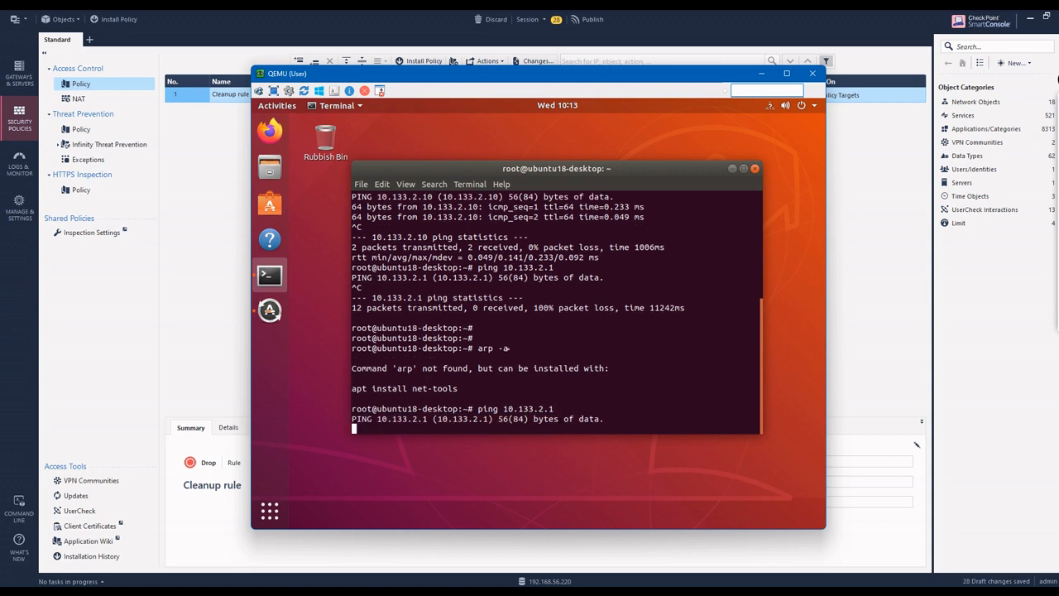
key(ctrl+c)
key(Return)
key(Return)
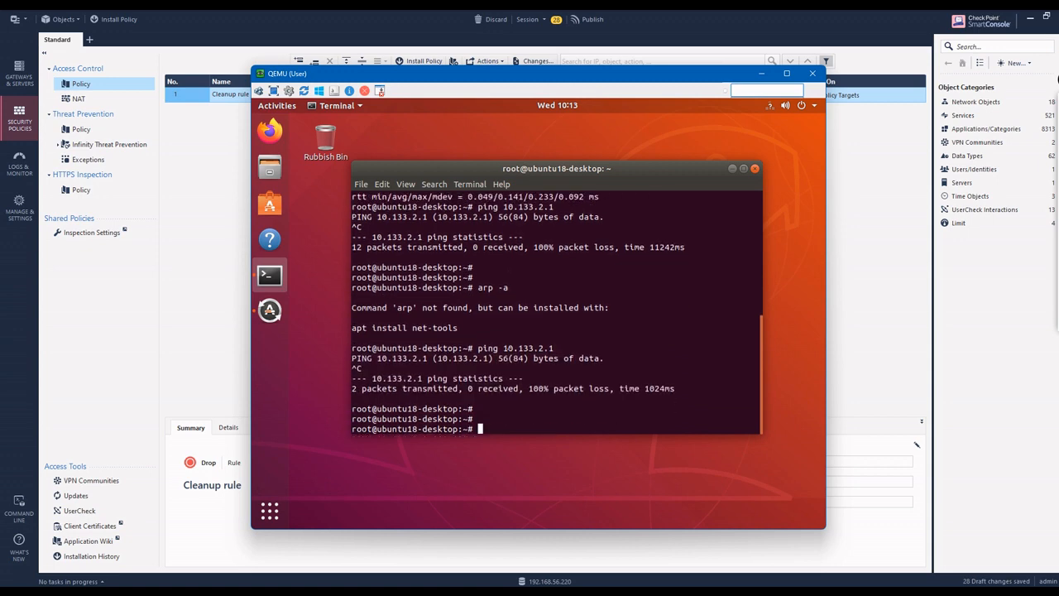
click(199, 275)
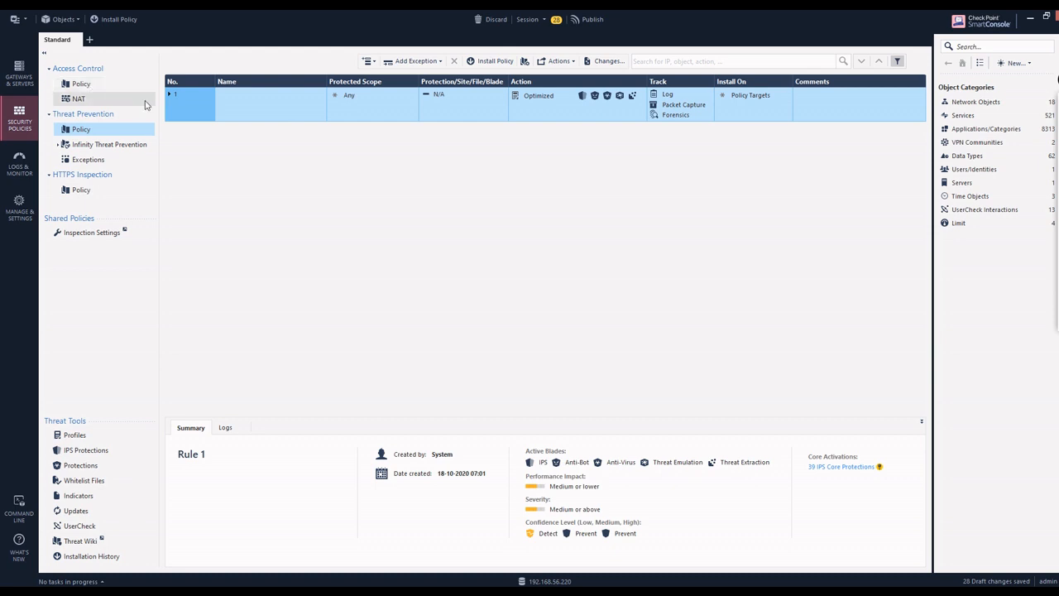
Step: Display the Access Control policy rulebase with its Cleanup rule
click(106, 84)
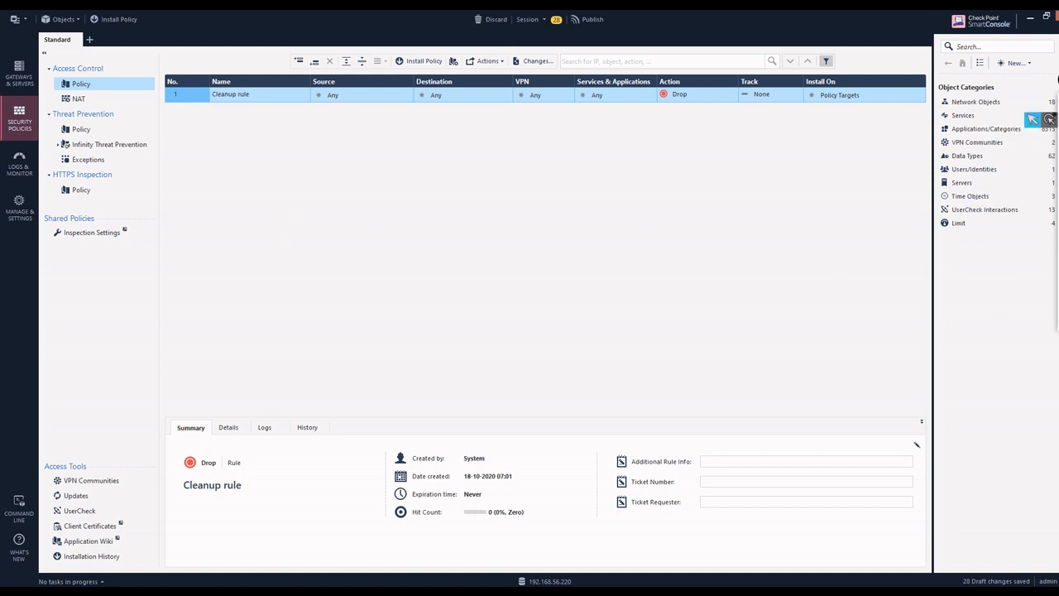
mouse_move(1047, 157)
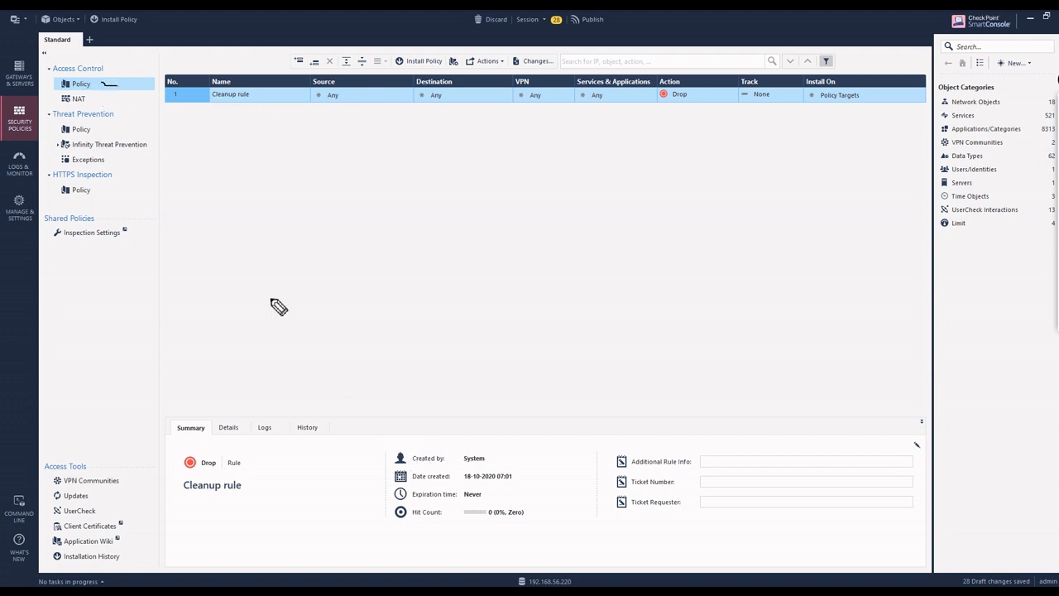
mouse_move(86, 87)
mouse_down()
mouse_move(107, 68)
mouse_move(101, 117)
mouse_move(111, 125)
mouse_up()
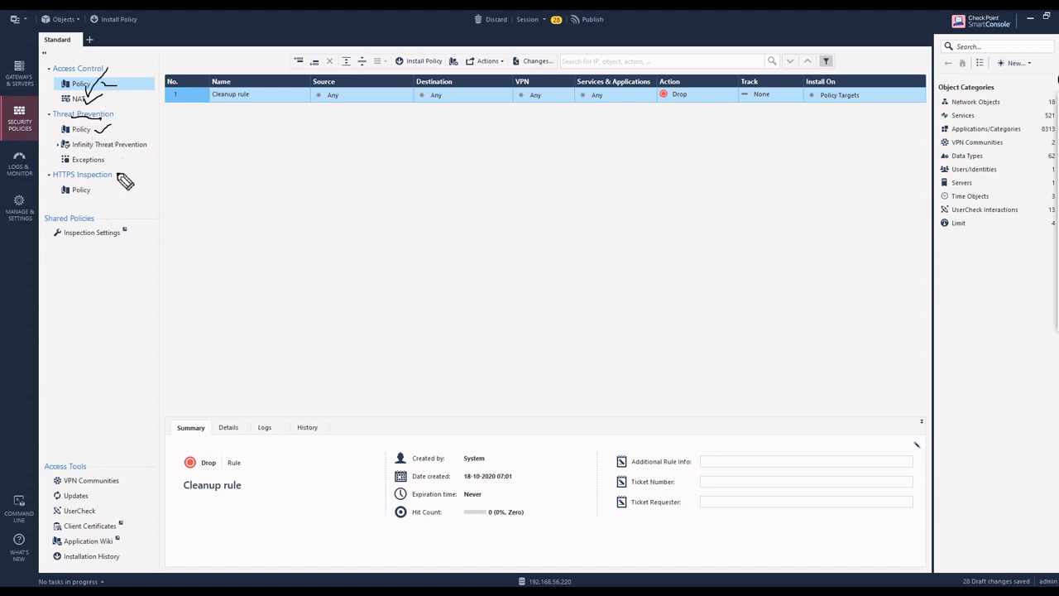
drag(97, 175, 123, 175)
mouse_move(199, 258)
mouse_down()
mouse_move(229, 242)
mouse_move(246, 252)
mouse_move(273, 222)
mouse_up()
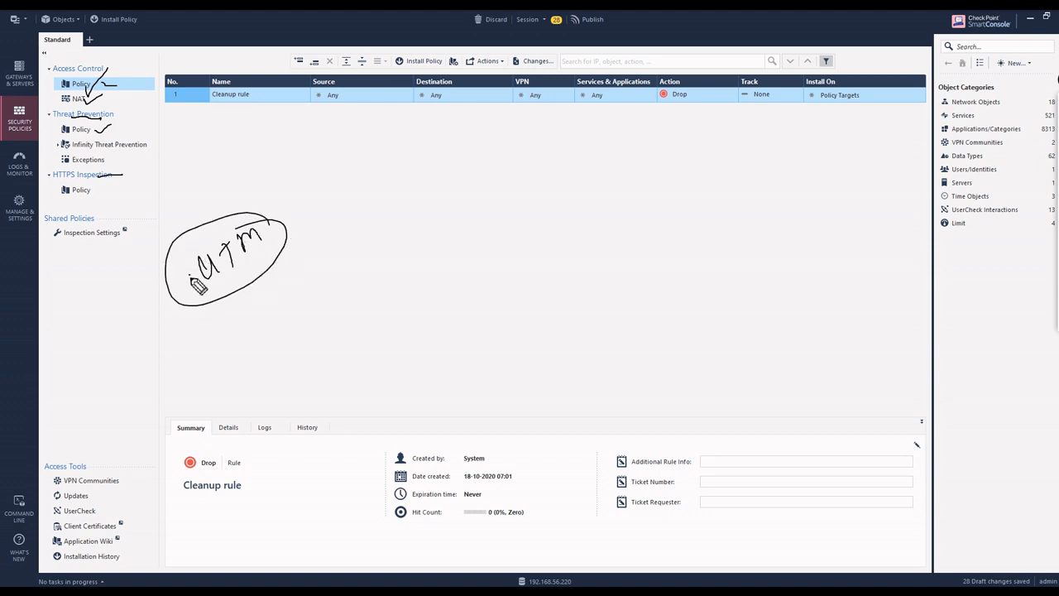
drag(192, 280, 96, 179)
mouse_move(195, 233)
mouse_down()
mouse_move(117, 142)
mouse_move(134, 118)
mouse_move(100, 83)
mouse_up()
mouse_move(328, 225)
mouse_down()
mouse_move(328, 235)
mouse_move(378, 250)
mouse_move(319, 230)
mouse_up()
mouse_move(324, 232)
mouse_down()
mouse_move(334, 260)
mouse_move(399, 223)
mouse_up()
mouse_move(383, 220)
mouse_down()
mouse_move(397, 235)
mouse_move(438, 220)
mouse_up()
mouse_move(435, 207)
mouse_down()
mouse_move(460, 217)
mouse_move(508, 187)
mouse_up()
mouse_move(472, 252)
mouse_down()
mouse_move(494, 247)
mouse_move(490, 234)
mouse_move(540, 252)
mouse_move(593, 222)
mouse_up()
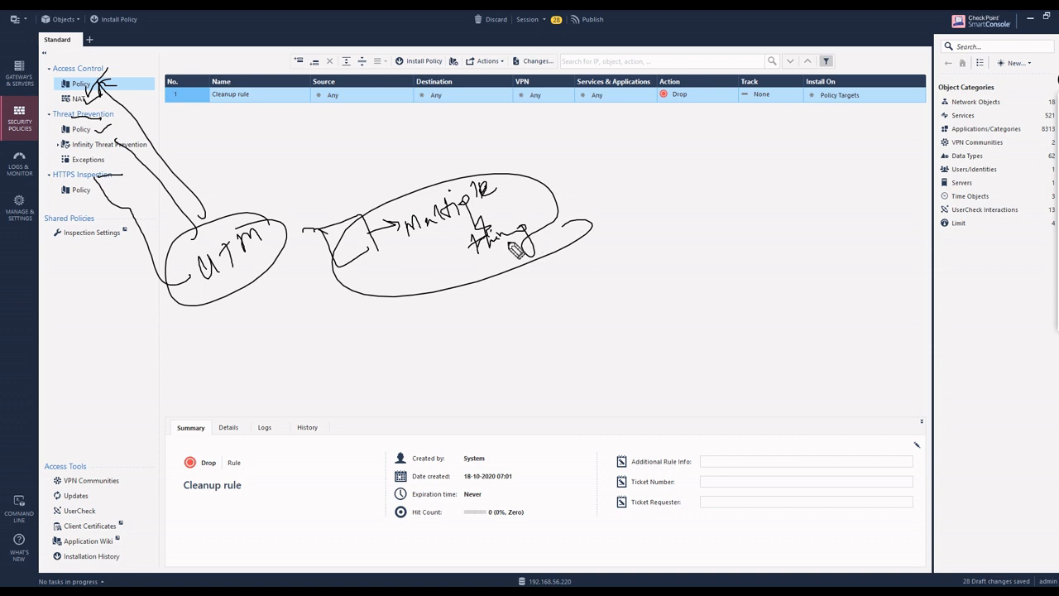
Step: Bring the Web-Server-Red VM forward, showing its Manual IPv4 network settings
click(1051, 323)
click(1053, 120)
click(824, 589)
click(824, 542)
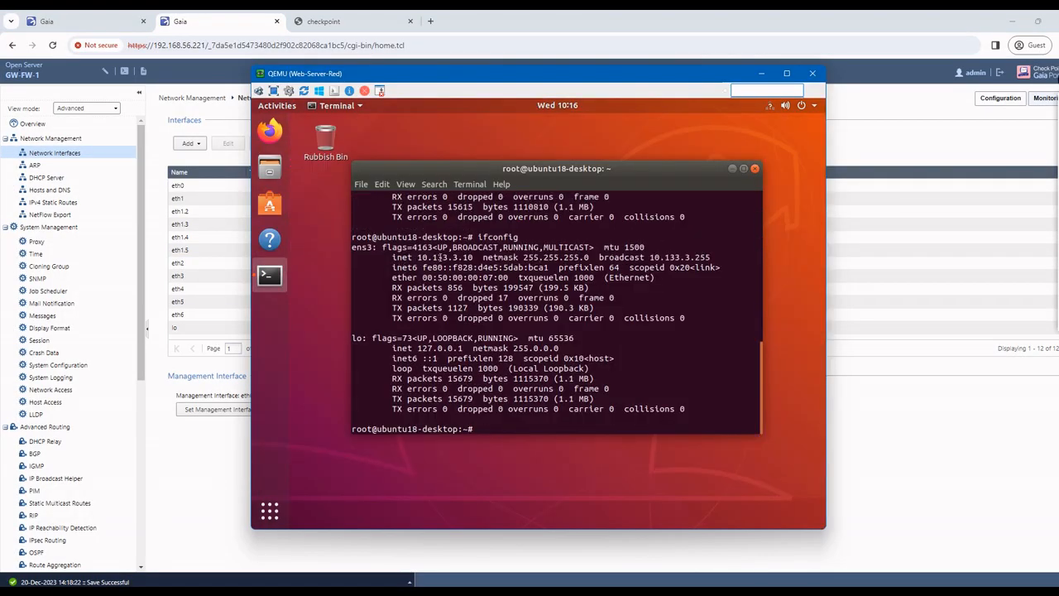
Step: Ping 10.133.3.10 successfully, then ping gateway 10.133.3.1 and get no replies
text(ping 10.133.3.)
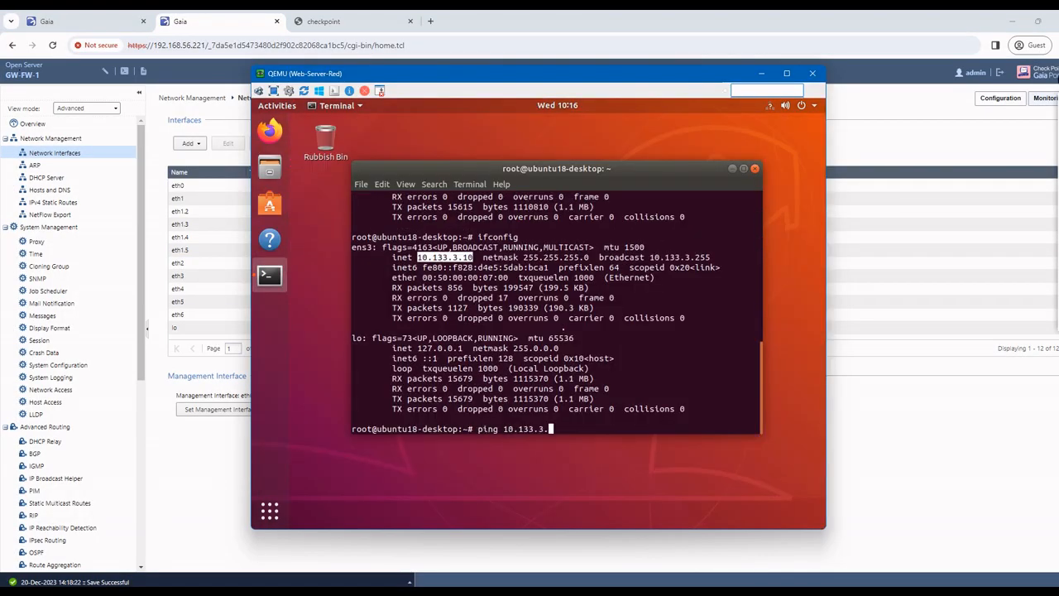
text(10)
key(Return)
key(ctrl+c)
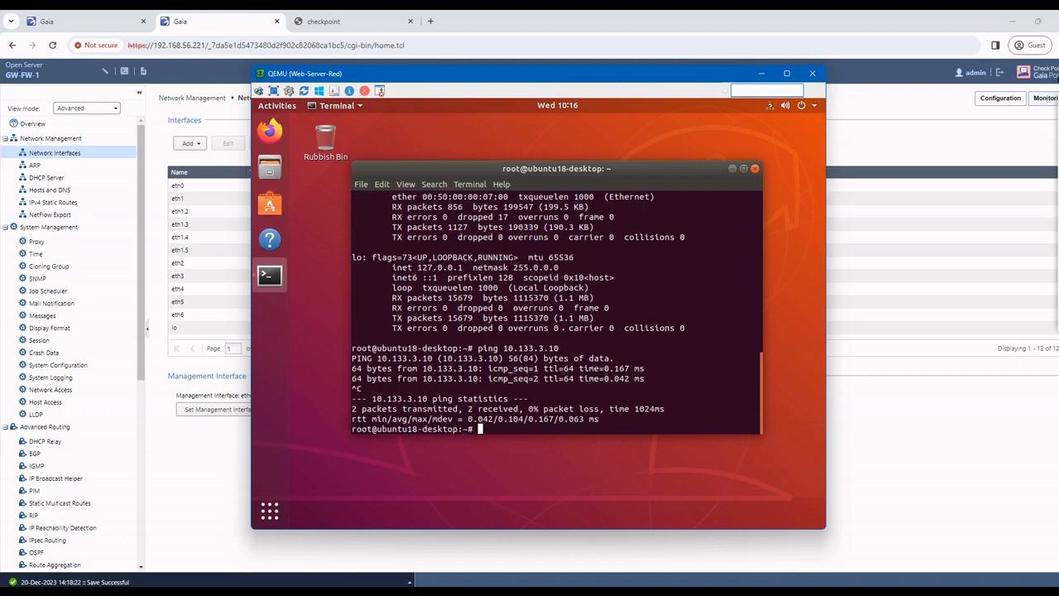
text(ping 10.133.3.1)
key(Return)
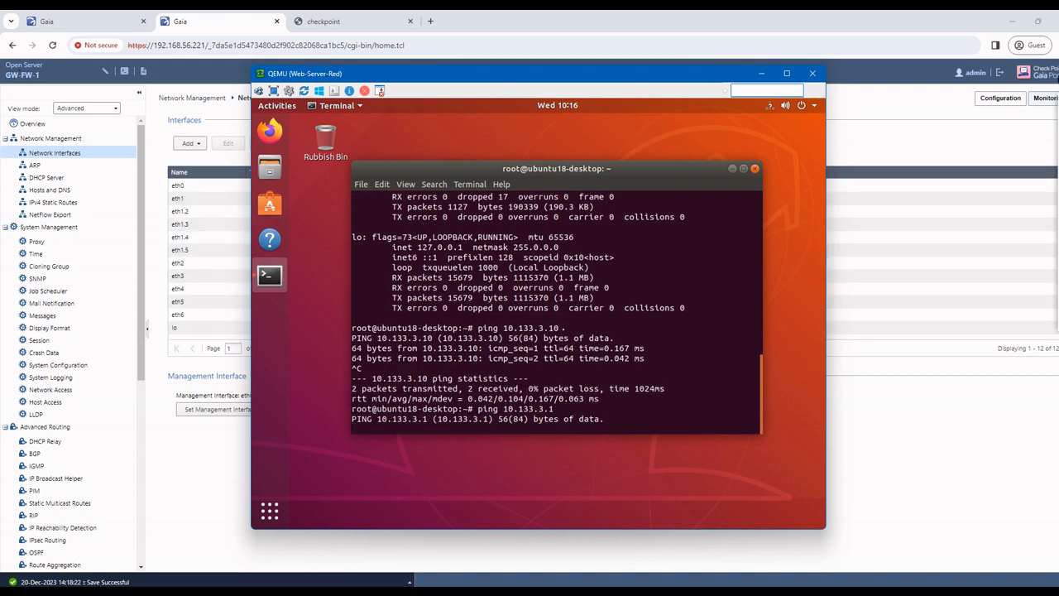
key(ctrl+c)
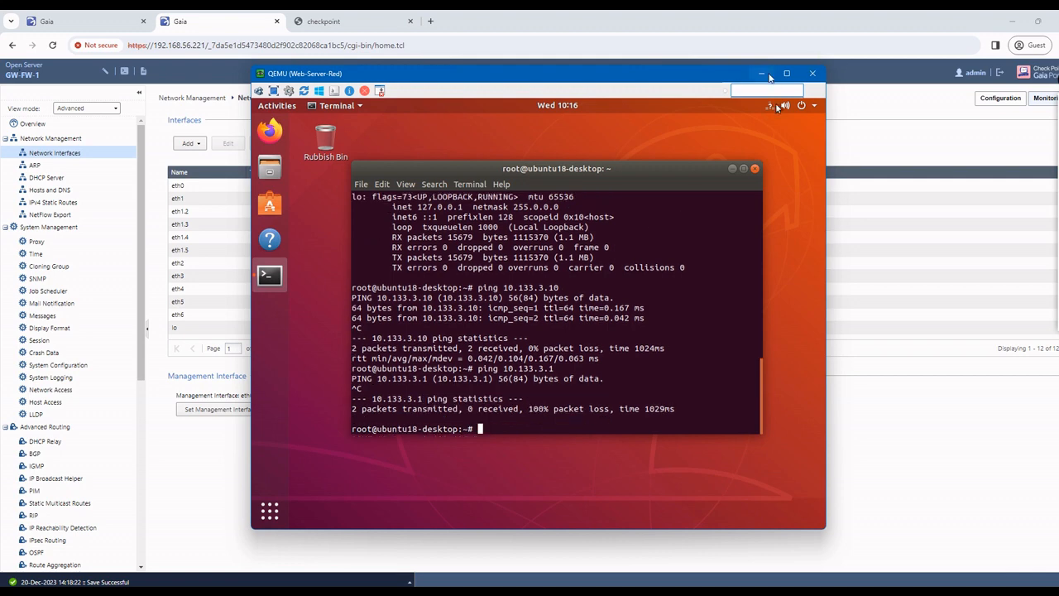
Step: List the web server's ARP entries with 'arp -a' and minimize the VM window
text(arp -)
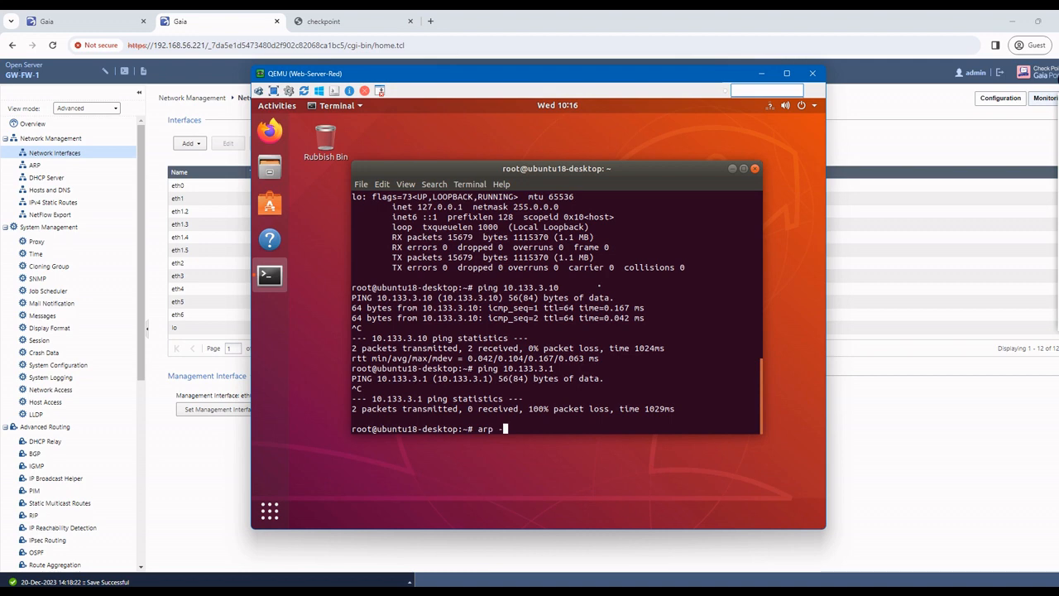
text(a)
key(Return)
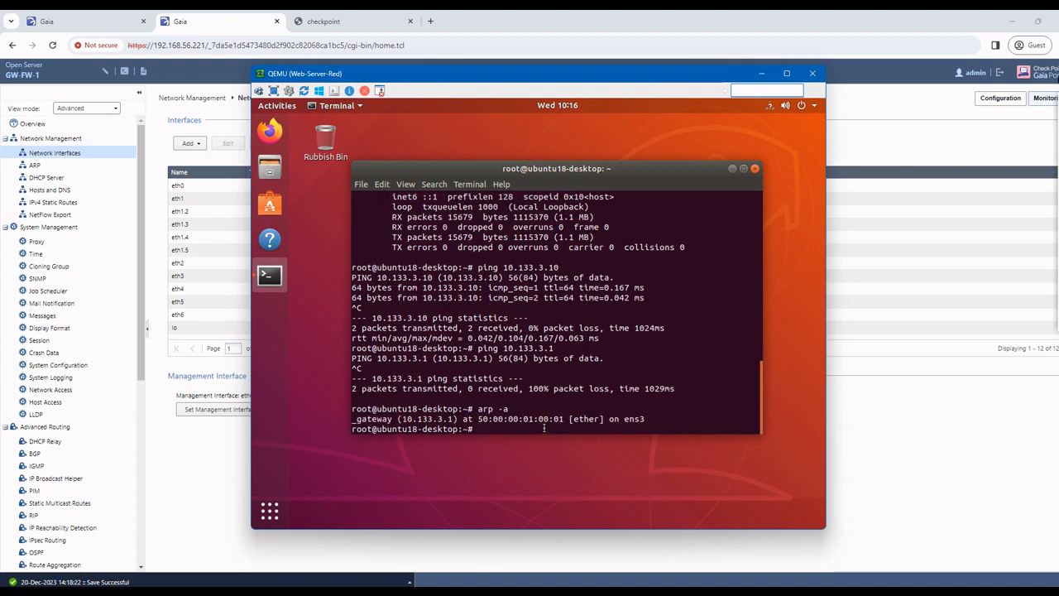
click(766, 77)
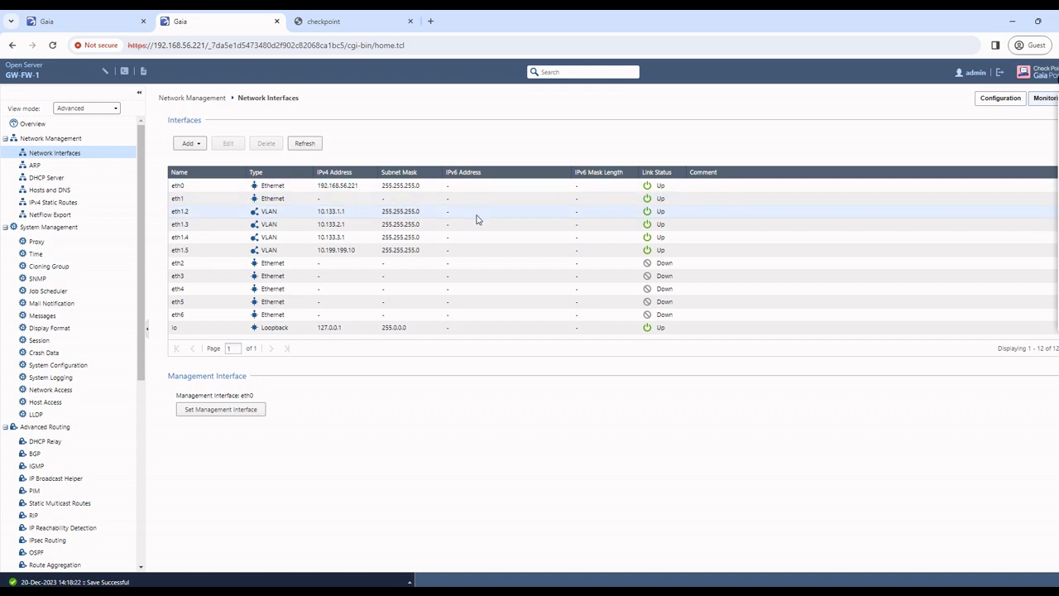
Step: Review the eth1 interface's Ethernet settings and save it unchanged
click(177, 201)
click(228, 144)
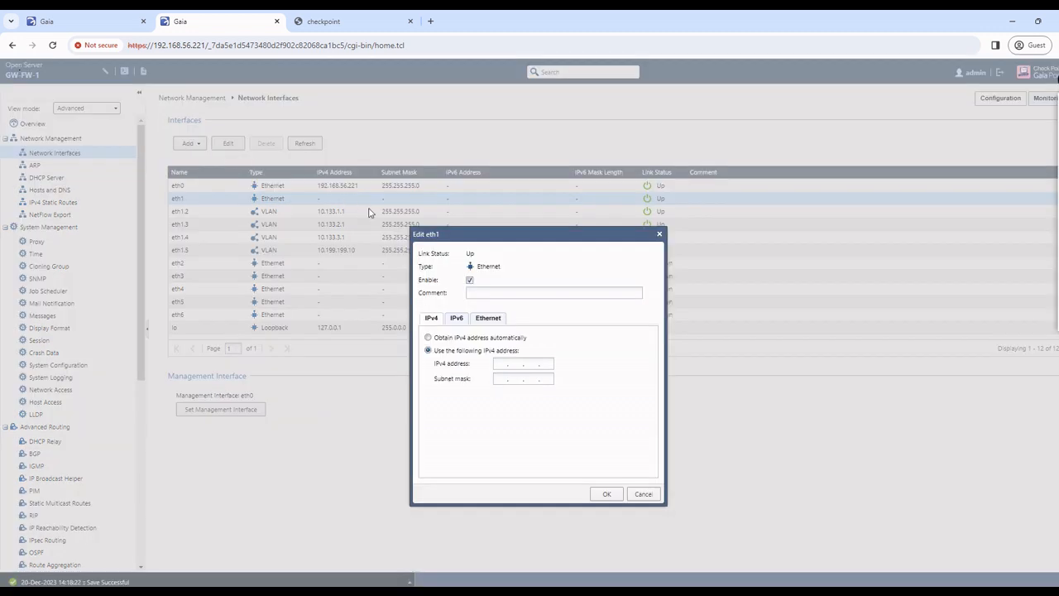
click(488, 320)
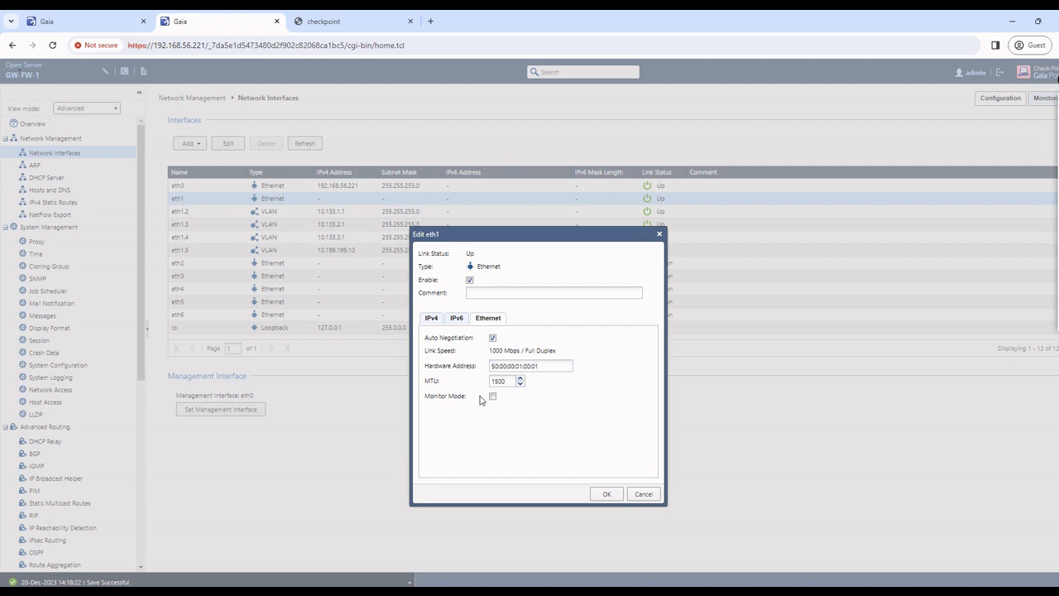
click(606, 494)
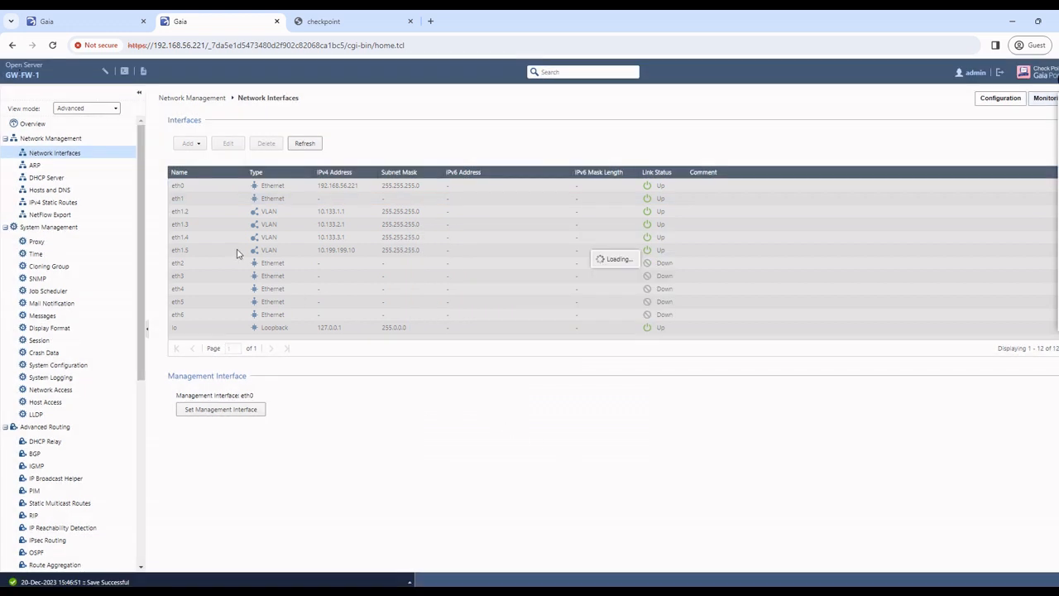
Step: Check eth1.4's MTU and IPv4 settings (10.133.3.1, 255.255.255.0) and confirm with OK
click(187, 239)
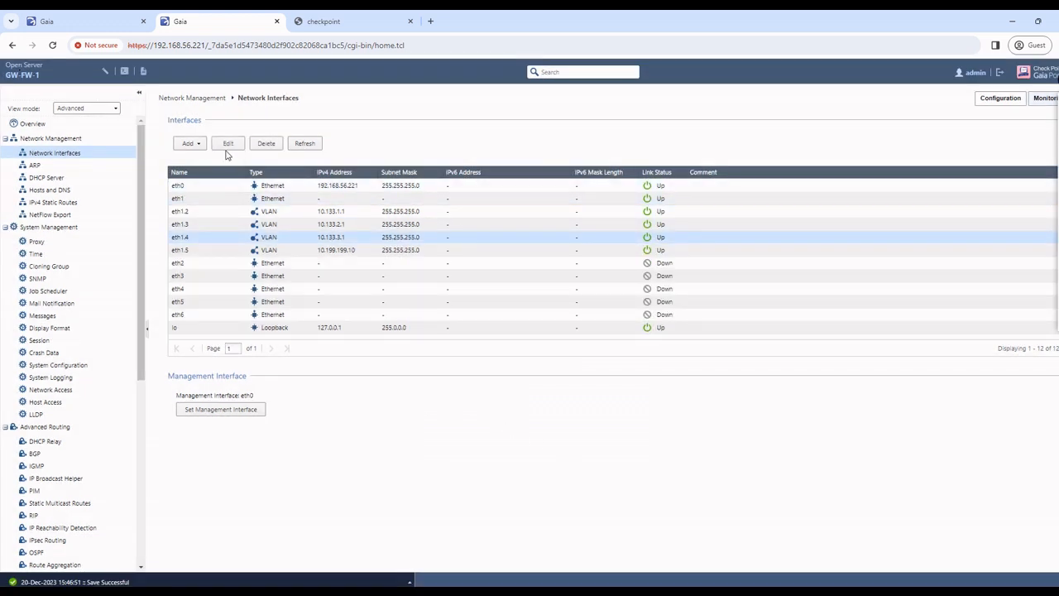
click(228, 144)
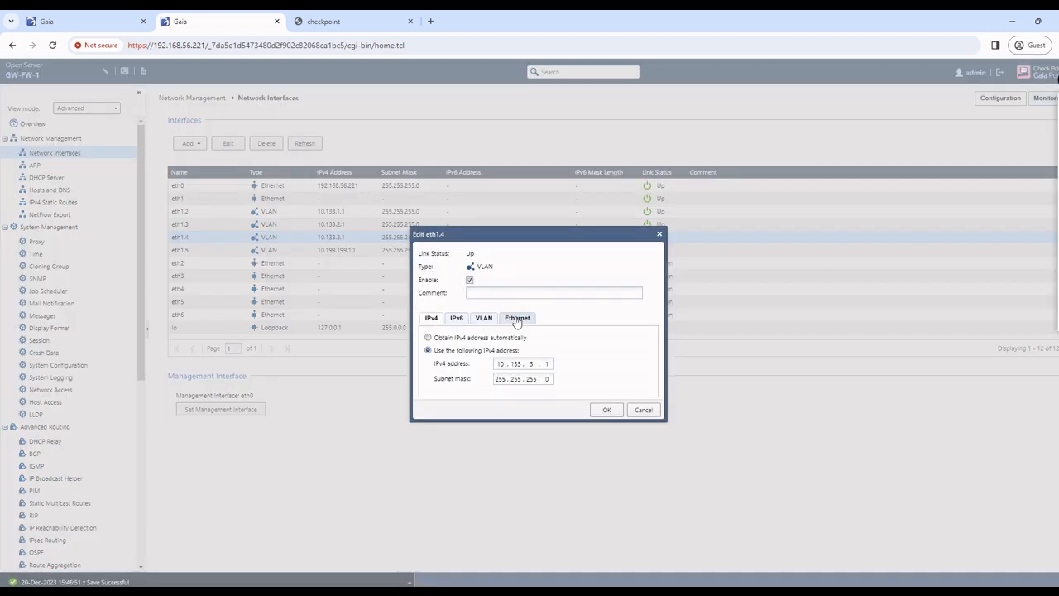
click(517, 321)
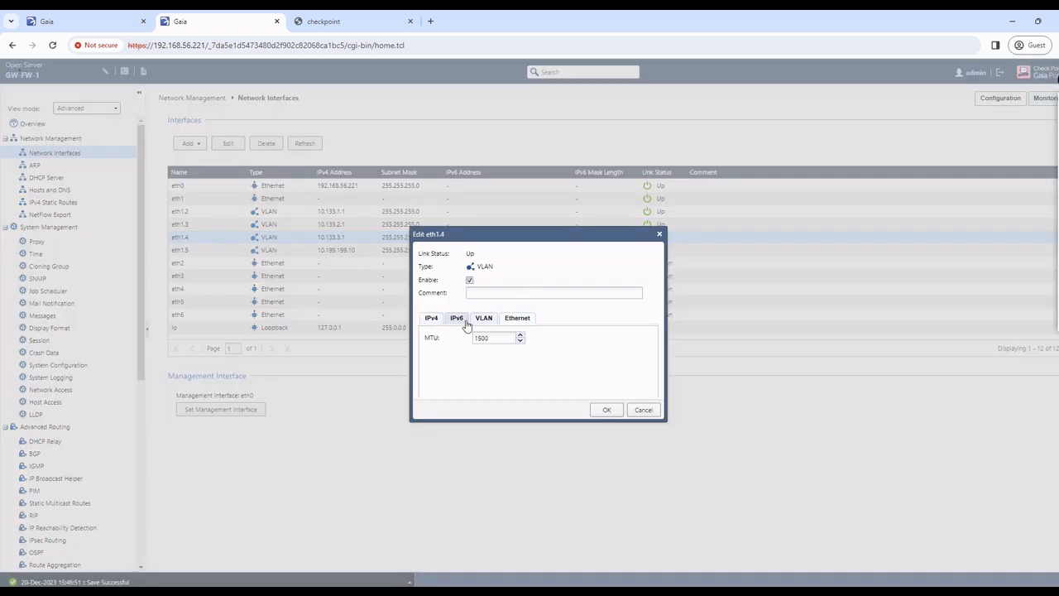
click(427, 321)
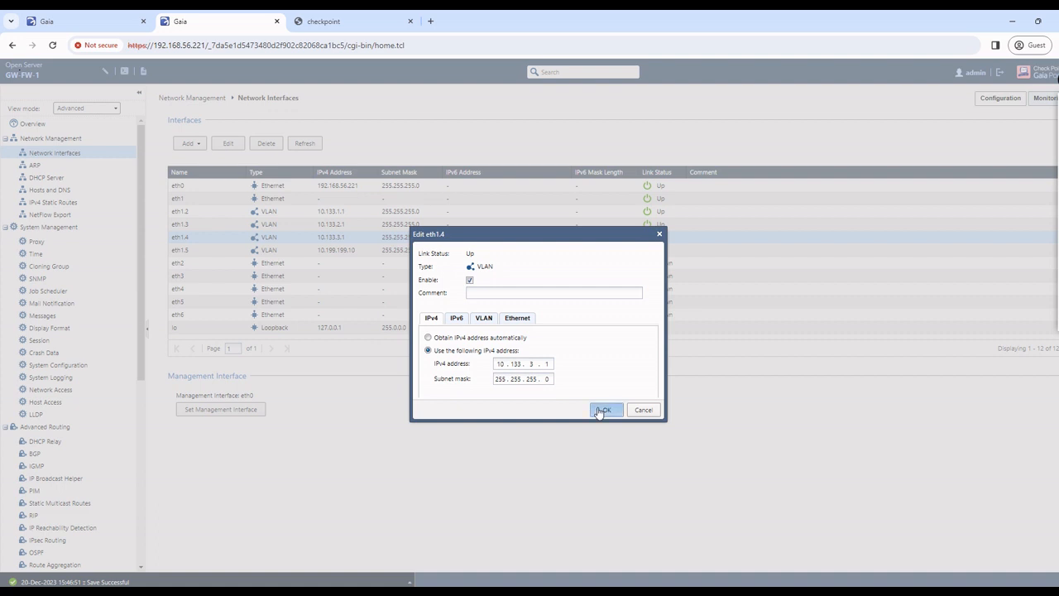
click(605, 409)
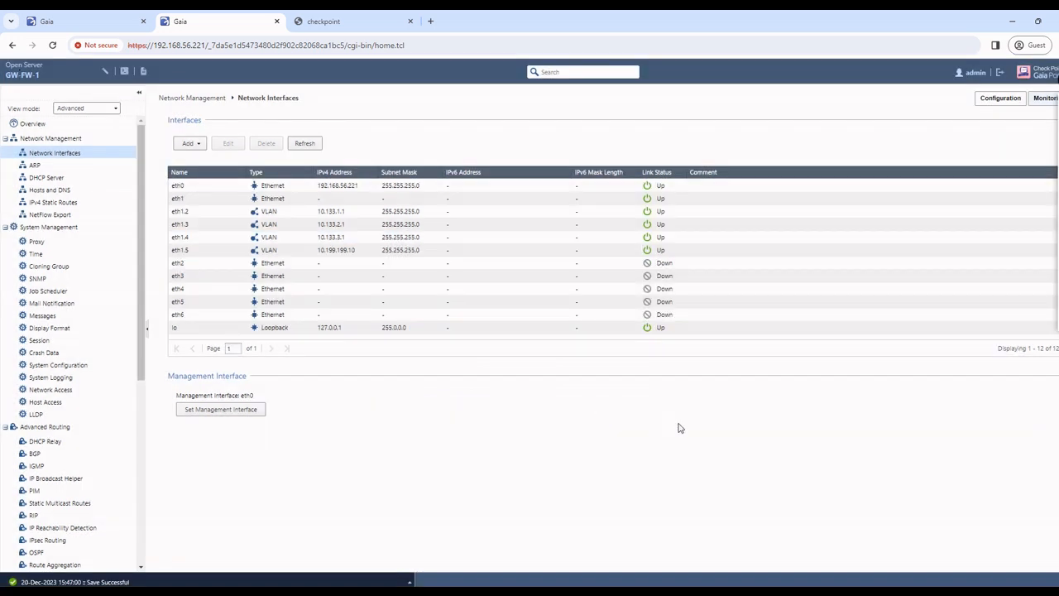
mouse_move(799, 589)
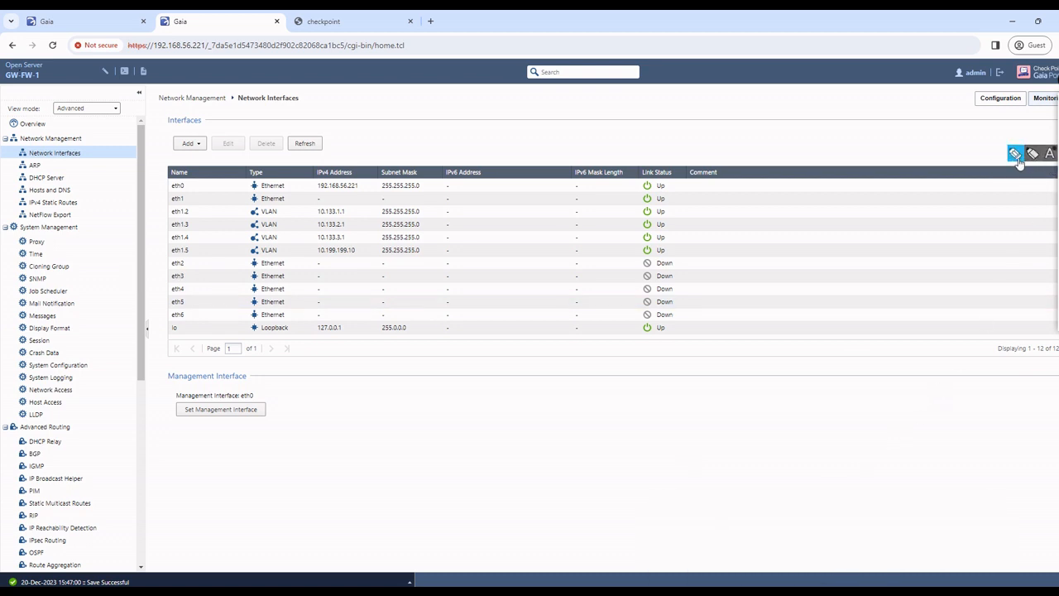
click(1018, 162)
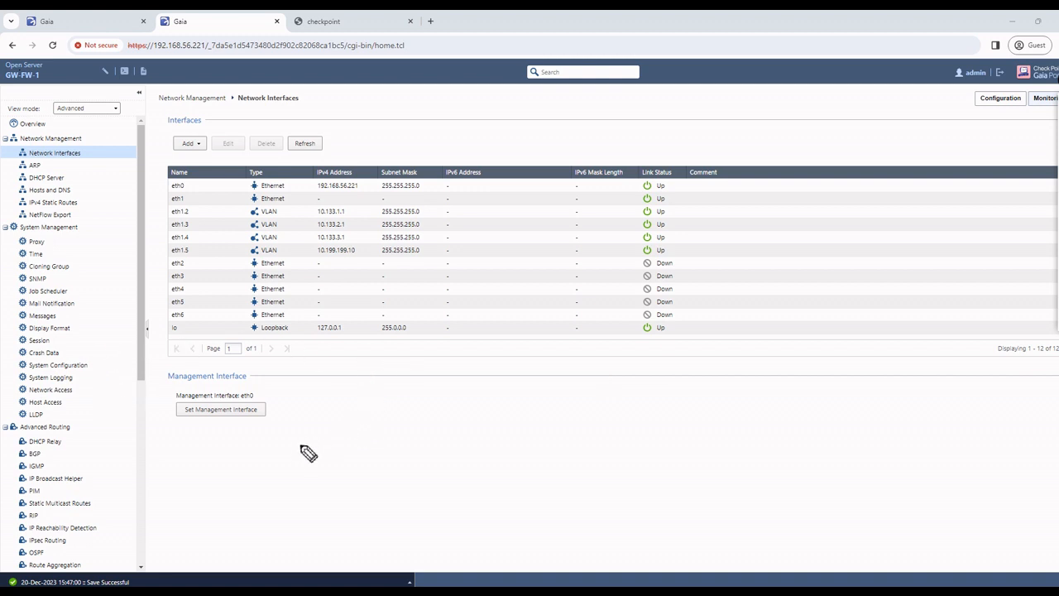
mouse_move(300, 451)
mouse_down()
mouse_move(358, 461)
mouse_move(328, 454)
mouse_move(414, 423)
mouse_move(407, 402)
mouse_move(447, 424)
mouse_up()
mouse_move(441, 424)
mouse_down()
mouse_move(427, 429)
mouse_move(428, 405)
mouse_up()
mouse_move(422, 415)
mouse_down()
mouse_move(528, 380)
mouse_move(556, 346)
mouse_move(520, 416)
mouse_up()
mouse_move(495, 374)
mouse_down()
mouse_move(506, 402)
mouse_move(535, 386)
mouse_move(537, 404)
mouse_up()
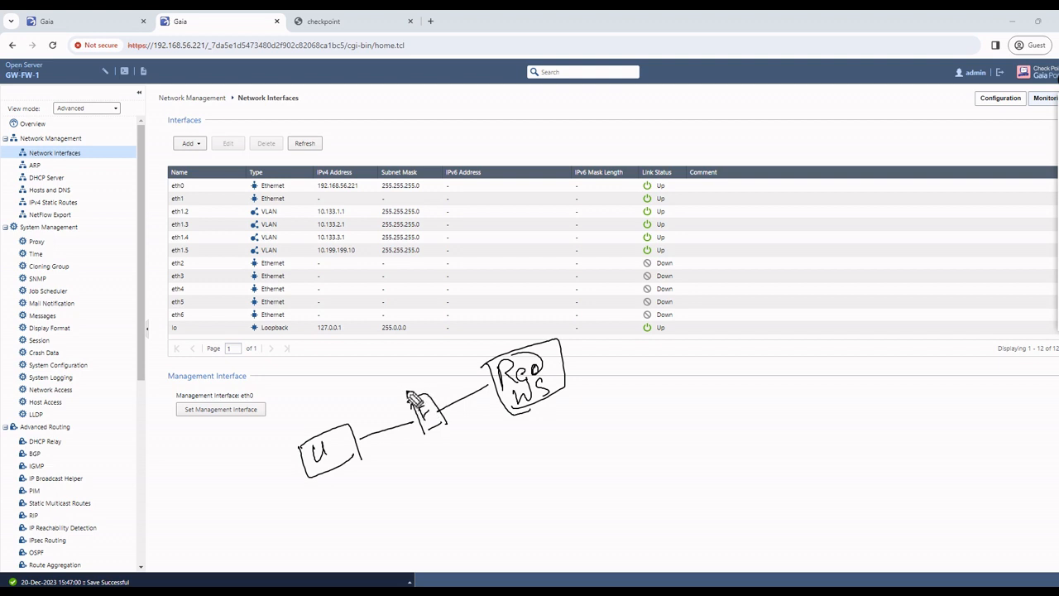
mouse_move(404, 384)
mouse_down()
mouse_move(421, 393)
mouse_move(404, 406)
mouse_up()
mouse_move(360, 468)
mouse_down()
mouse_move(445, 470)
mouse_move(514, 419)
mouse_up()
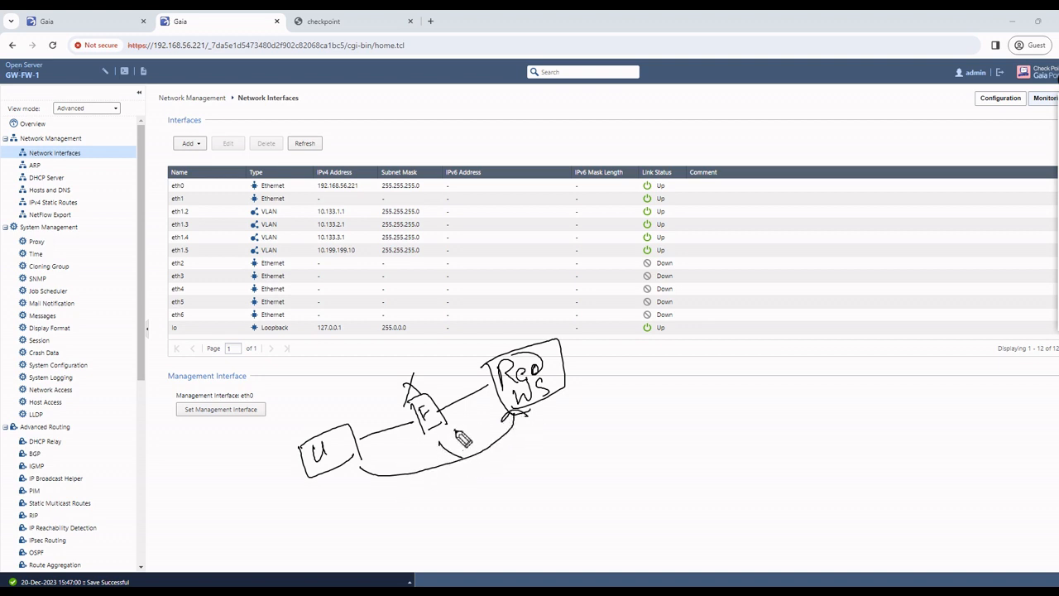
drag(454, 430, 432, 486)
drag(440, 435, 461, 458)
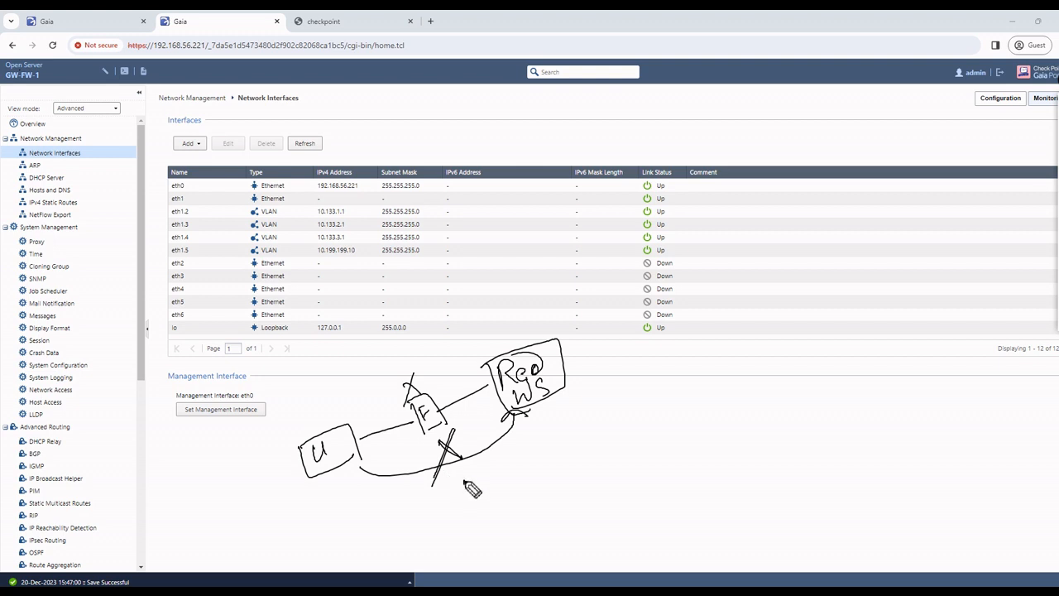
click(464, 483)
drag(495, 586, 563, 567)
click(1058, 235)
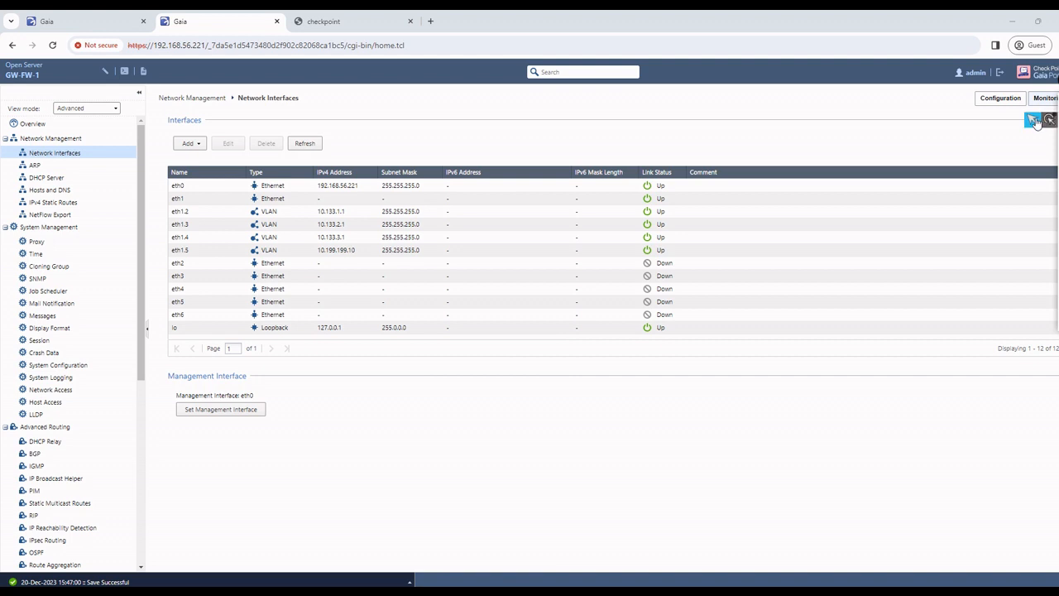
click(1034, 121)
Step: Insert a new rule 1 above Cleanup and name it 'User to Red Server'
mouse_move(798, 589)
click(807, 568)
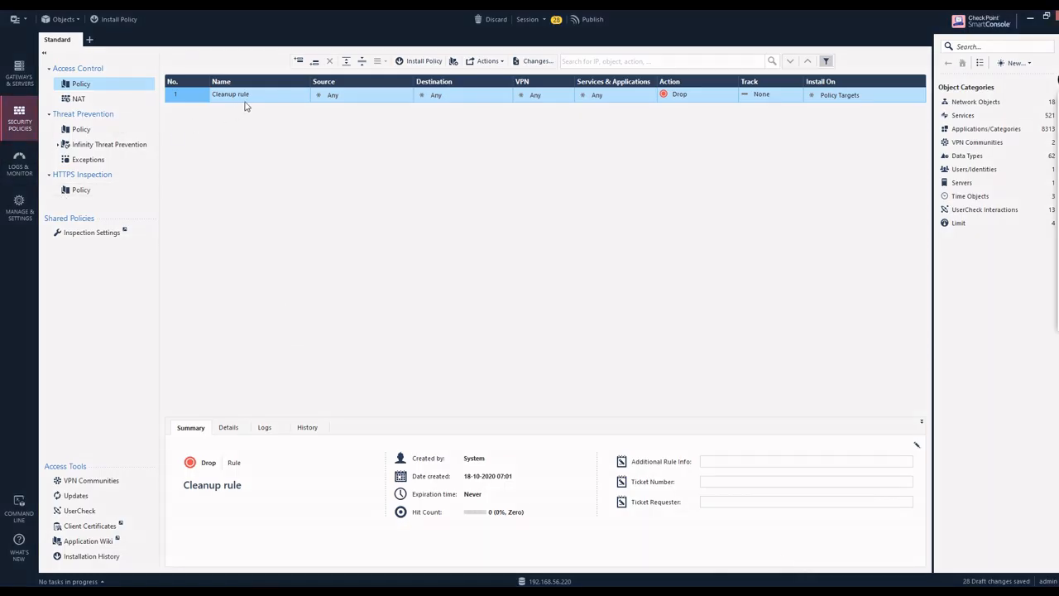
click(299, 61)
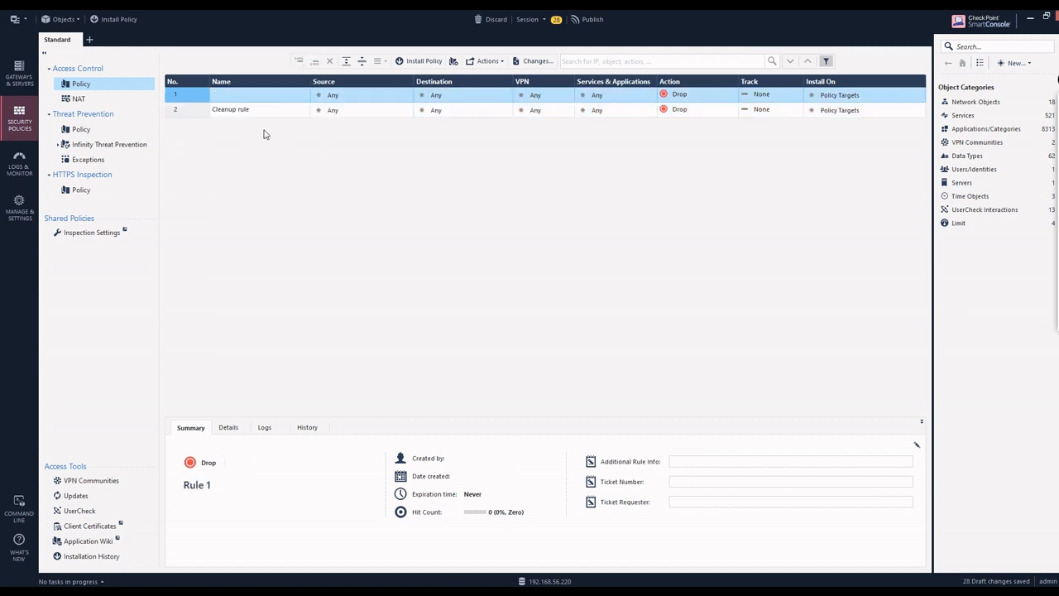
click(280, 95)
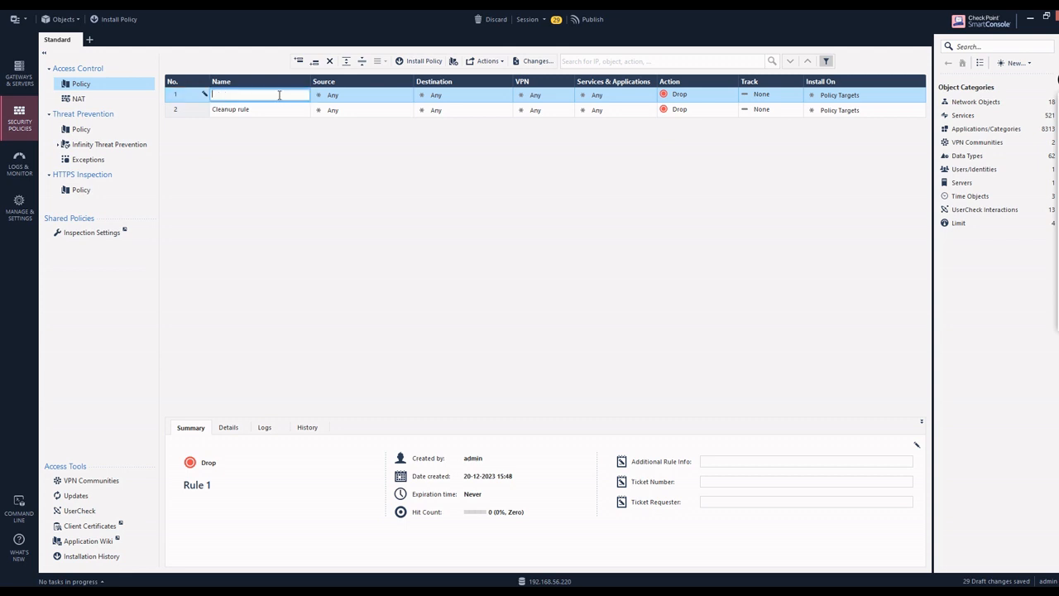
text(User to Red Server)
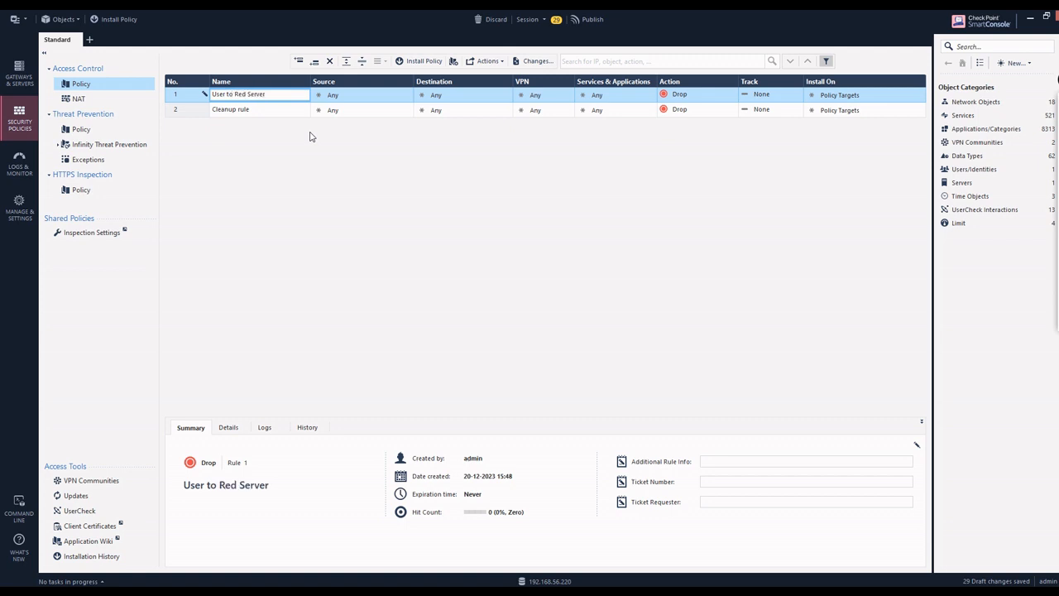
click(410, 95)
click(408, 93)
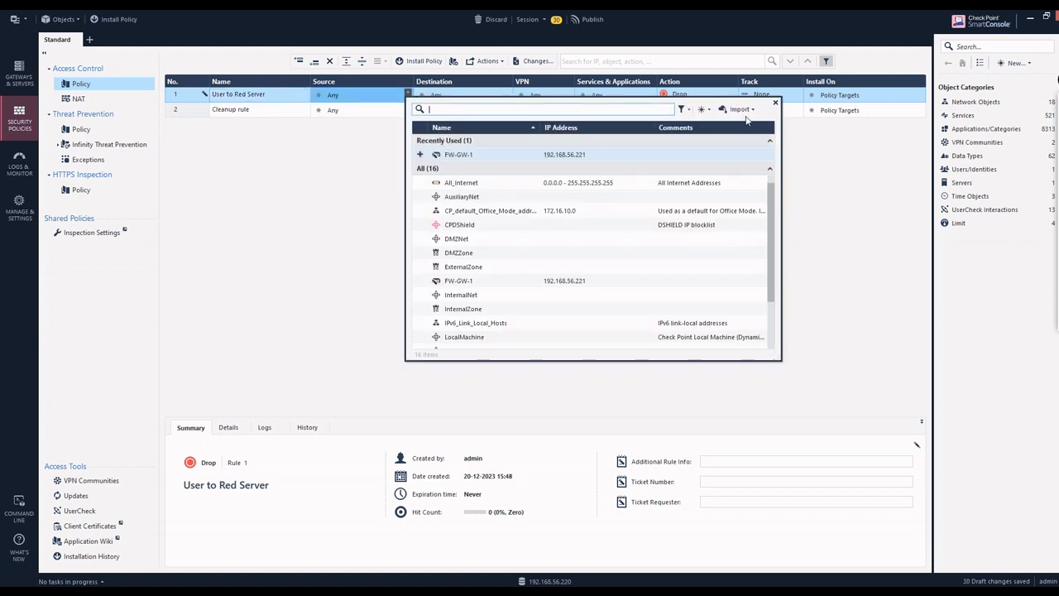
Step: Create a new host object named User for rule 1's source
click(702, 109)
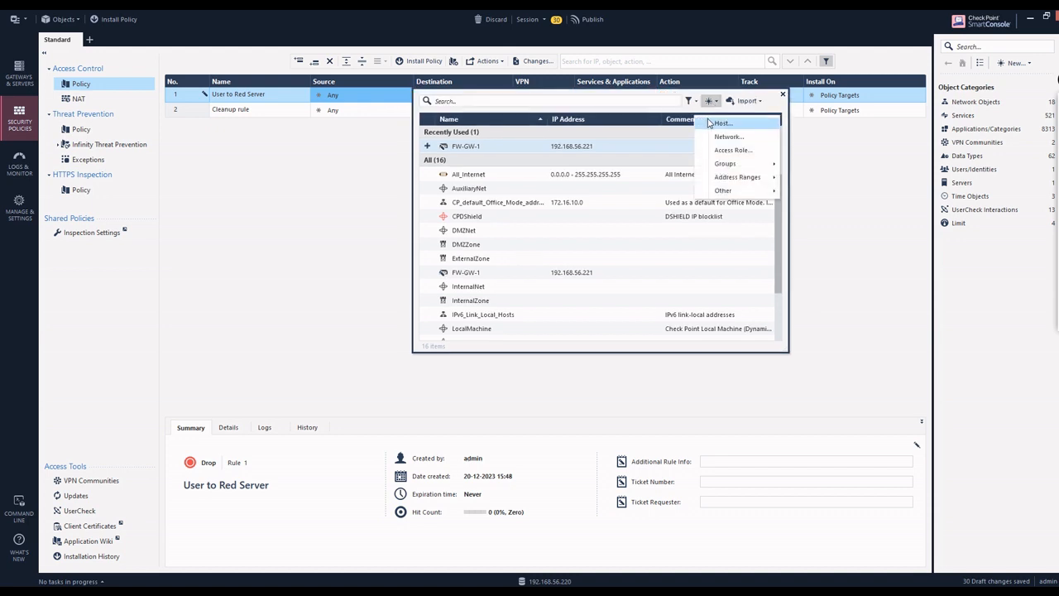
click(723, 123)
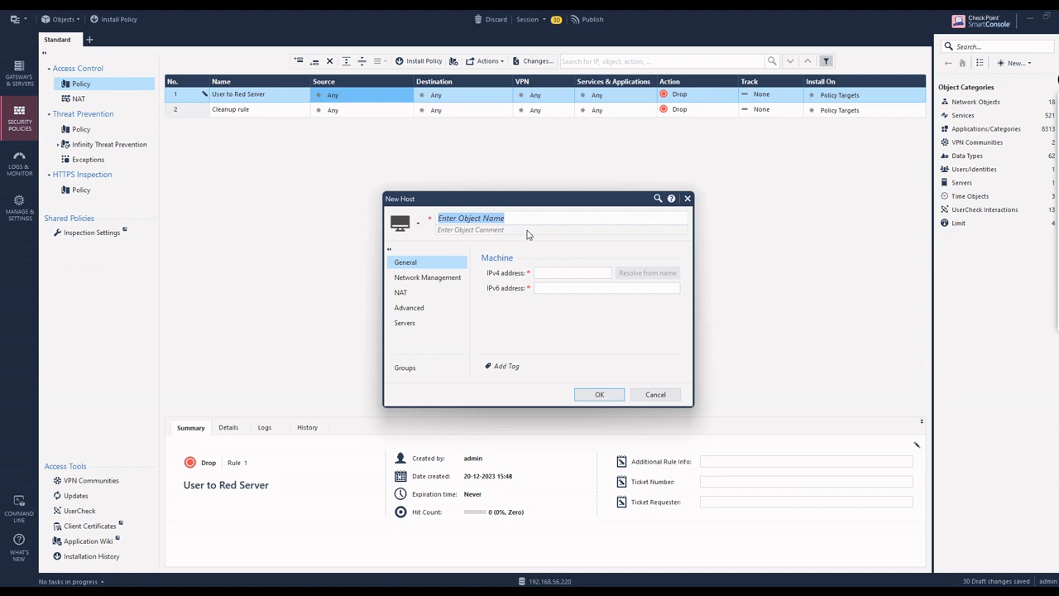
text(User)
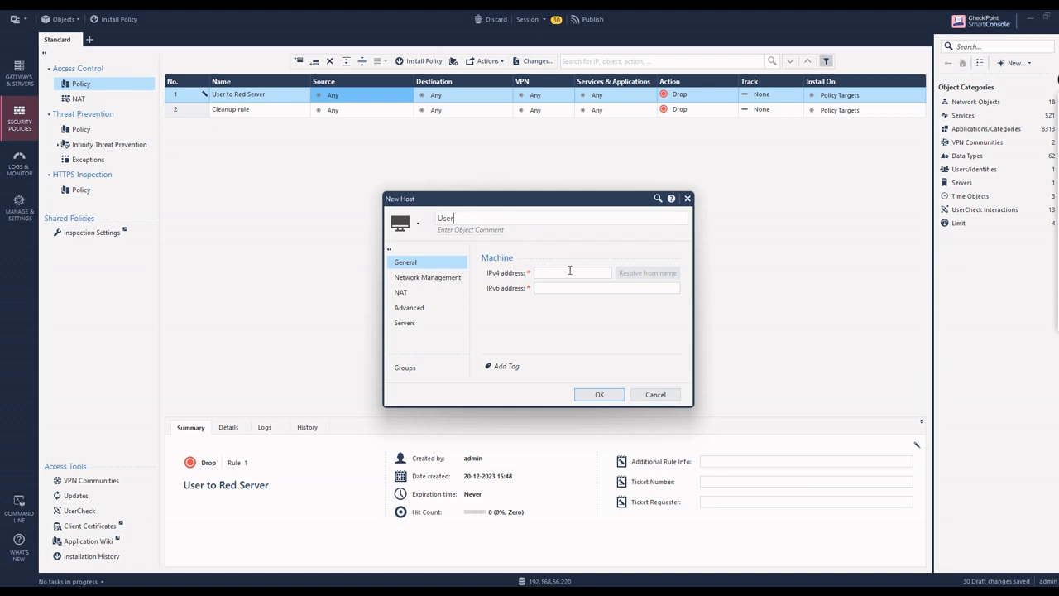
click(569, 272)
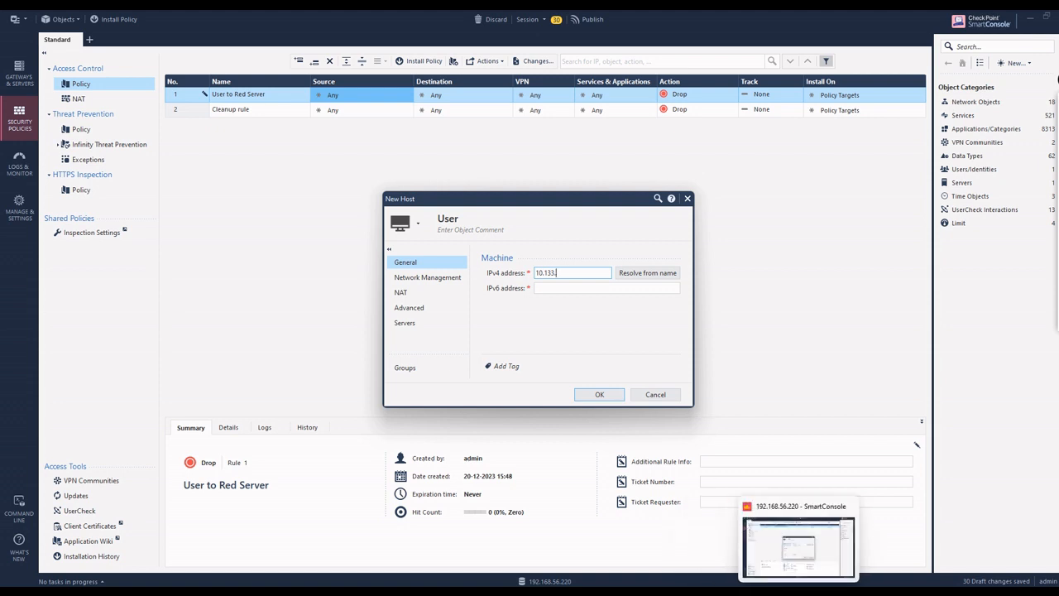
Step: Glance at the User VM, then switch to the EVE lab topology
click(823, 591)
click(694, 535)
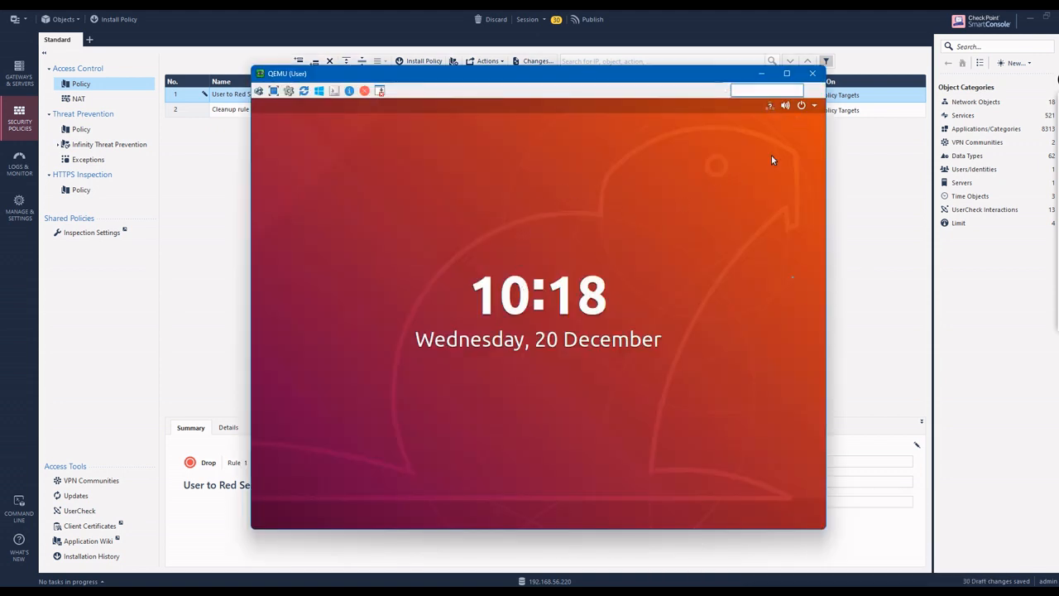
click(889, 379)
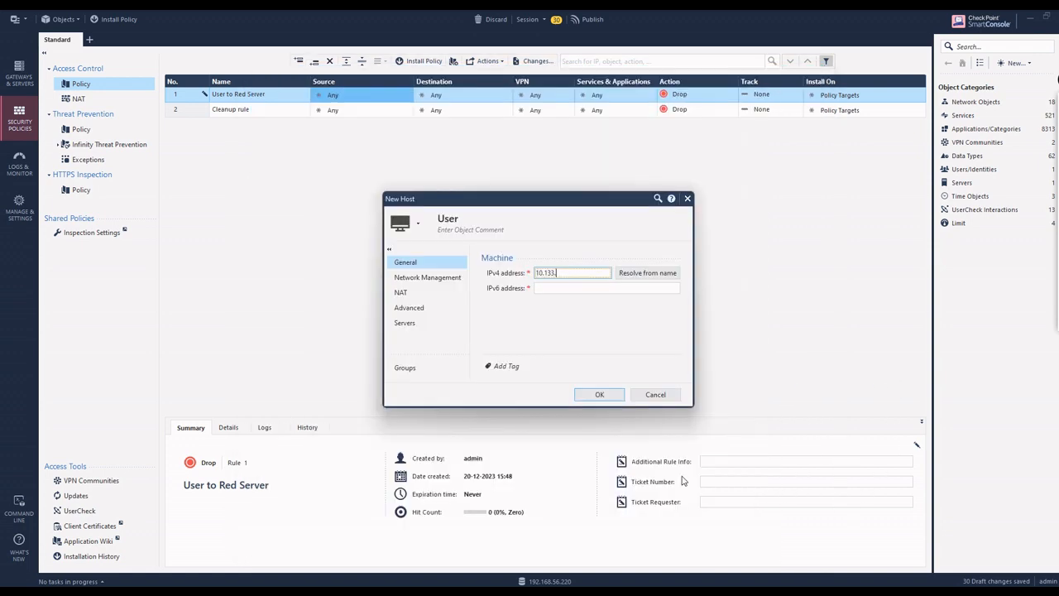
click(744, 555)
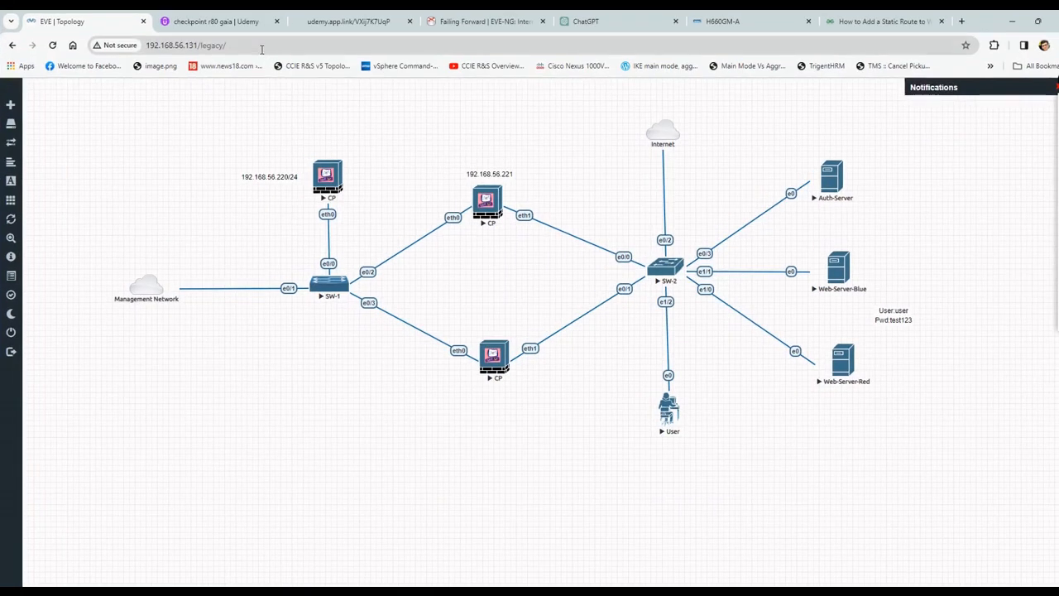
Step: Log in to GW-FW-1's Gaia terminal and run 'show arp dynamic all'
mouse_move(774, 591)
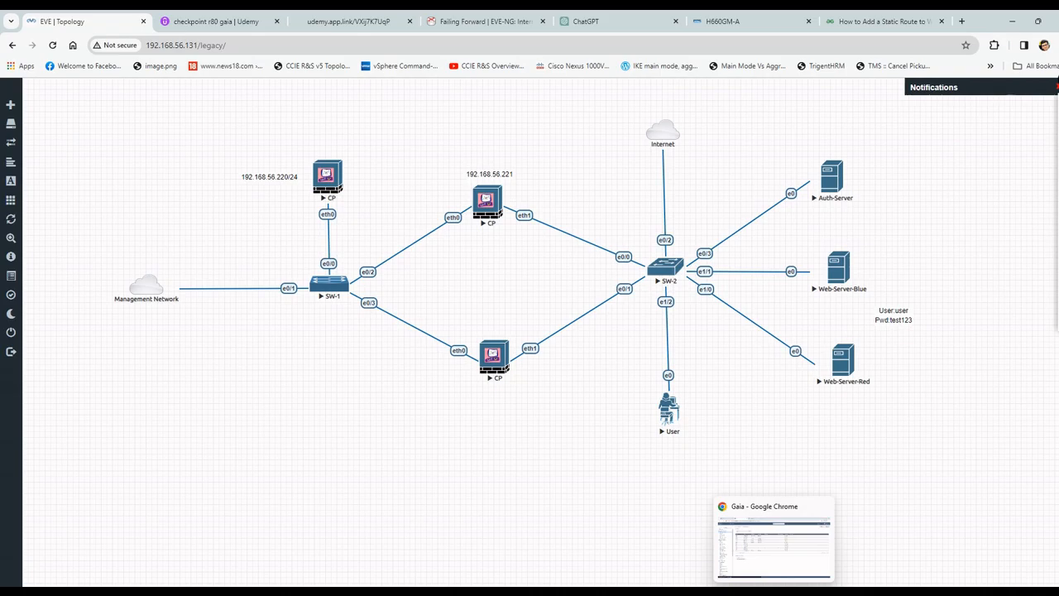
click(774, 546)
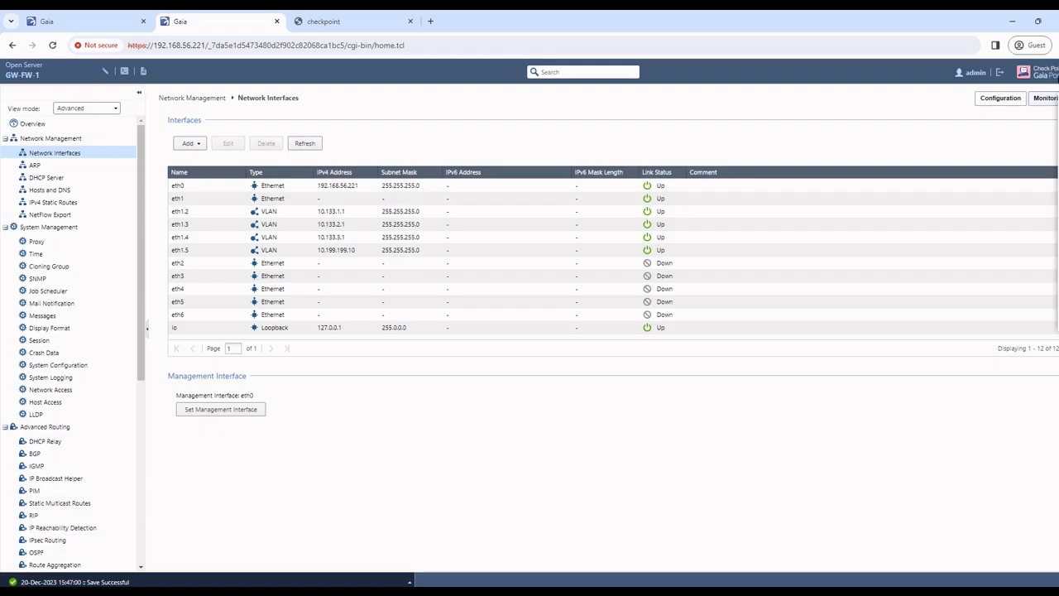
click(125, 71)
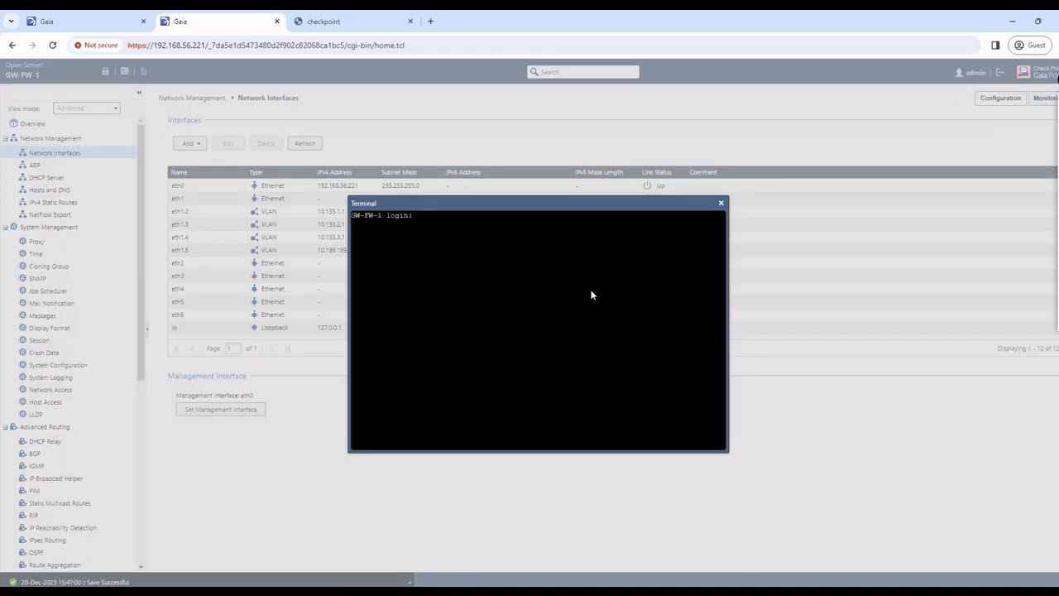
key(Return)
key(Return)
key(Return)
key(Return)
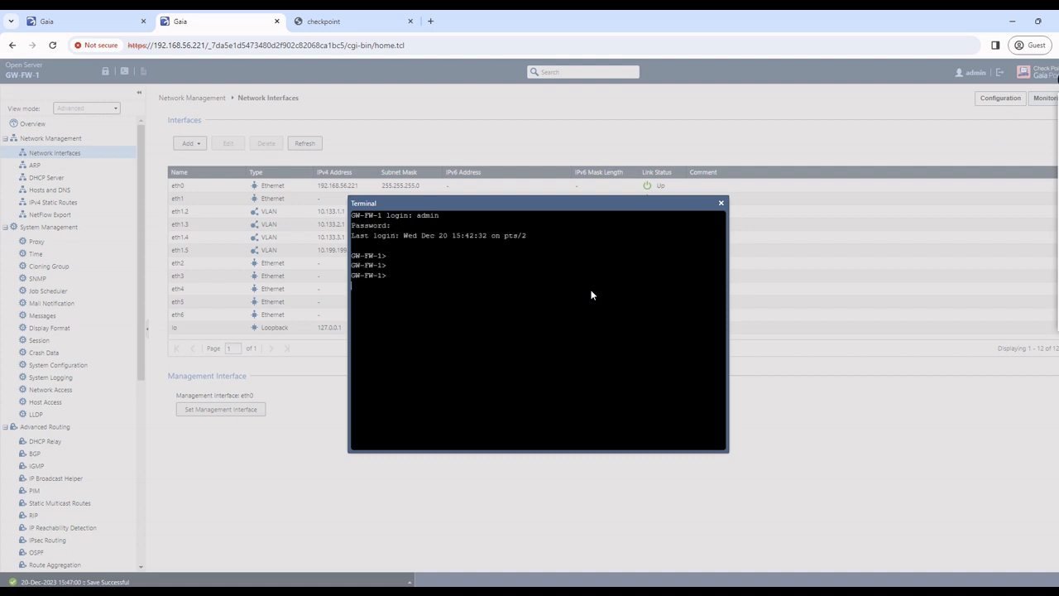
key(Return)
text(a)
text(how arp dy)
key(Tab)
text(al)
key(Tab)
key(Return)
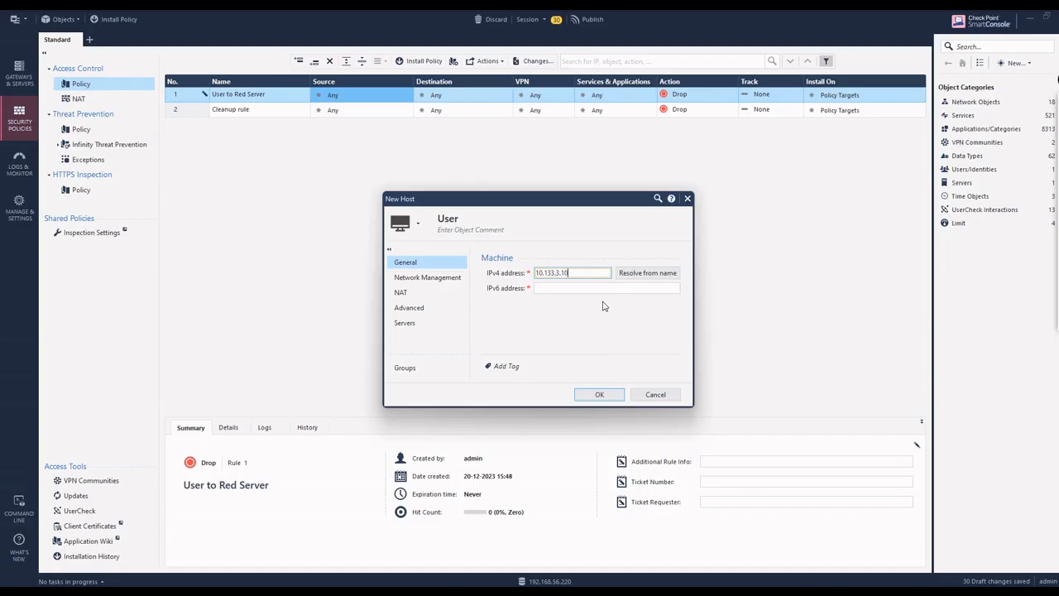
Step: Save the User host at 10.133.3.10 and open rule 1's destination object picker
click(601, 394)
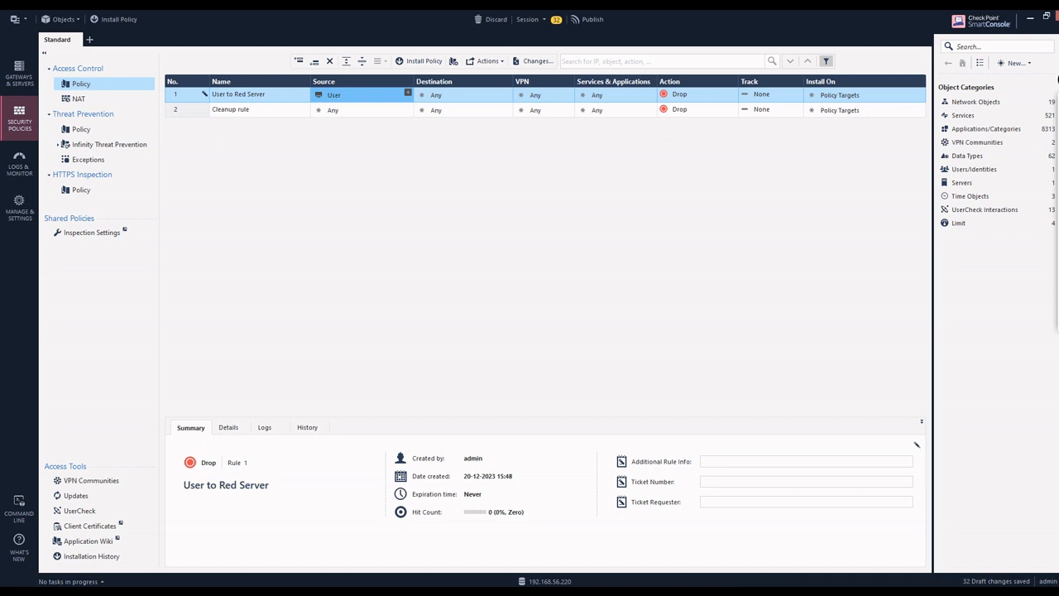
click(508, 94)
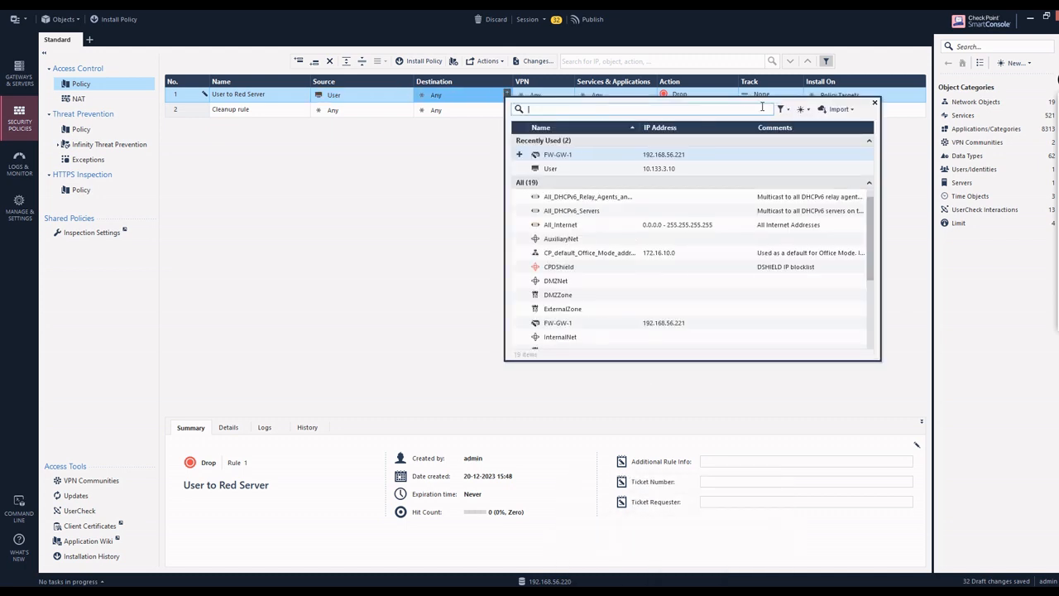
click(781, 108)
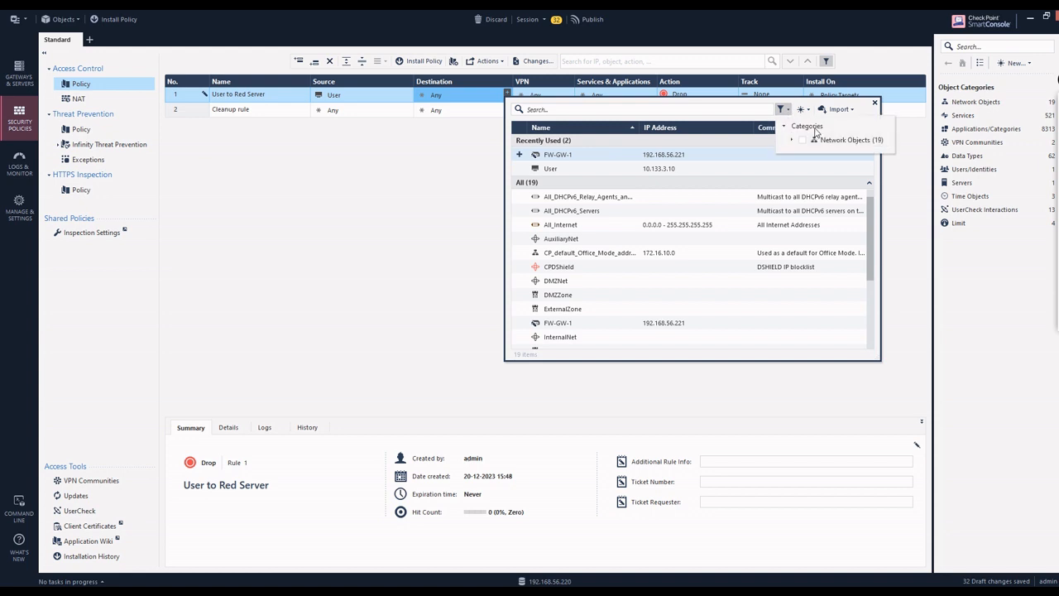
click(800, 108)
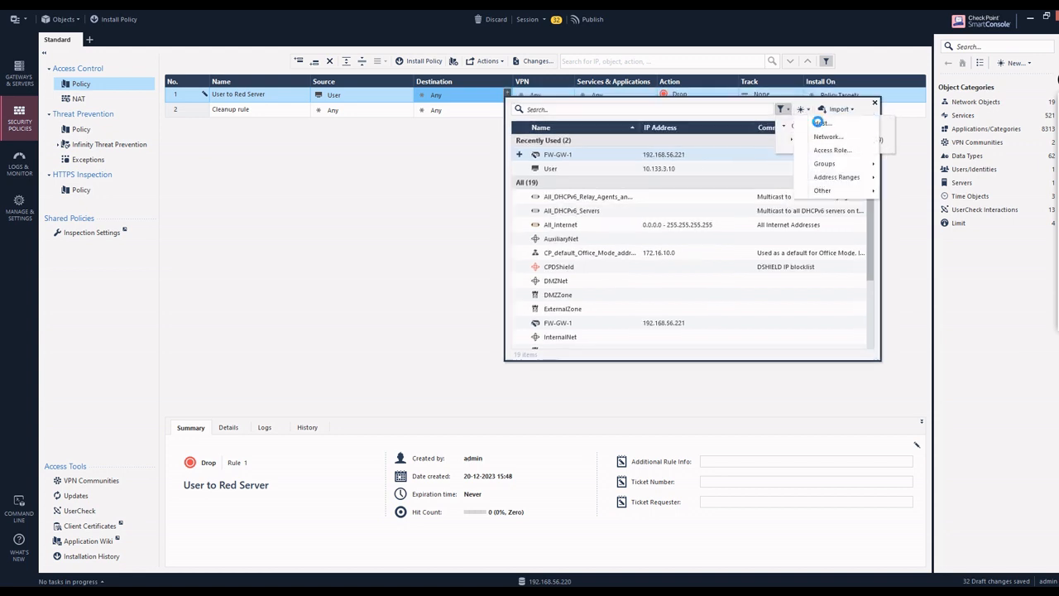
Step: Create host Red-Web-server at 10.133.4.10 as the rule's destination
click(819, 123)
text(Red-Web-s)
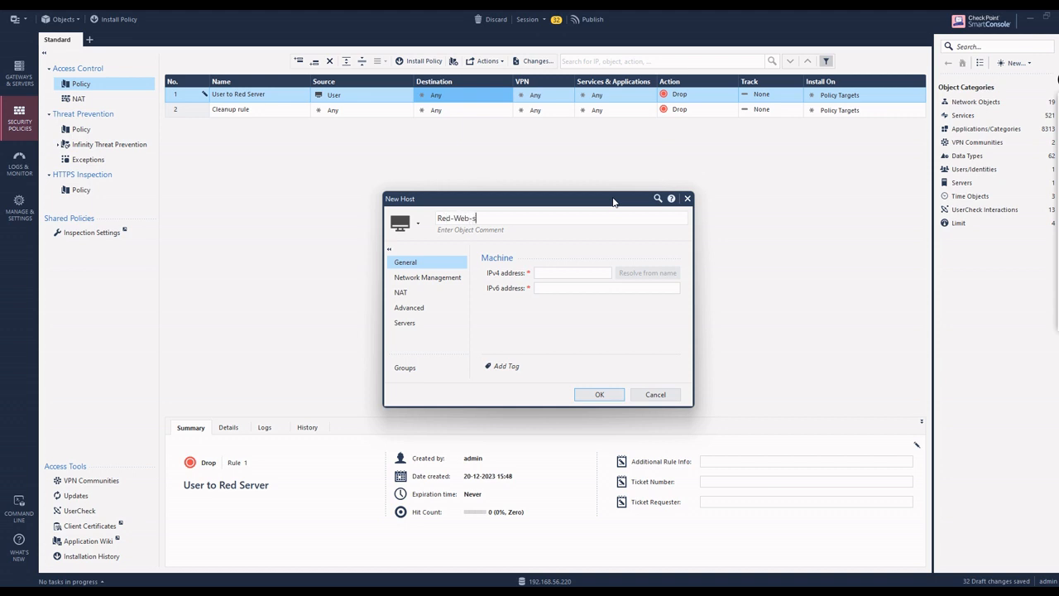
text(erver)
click(571, 275)
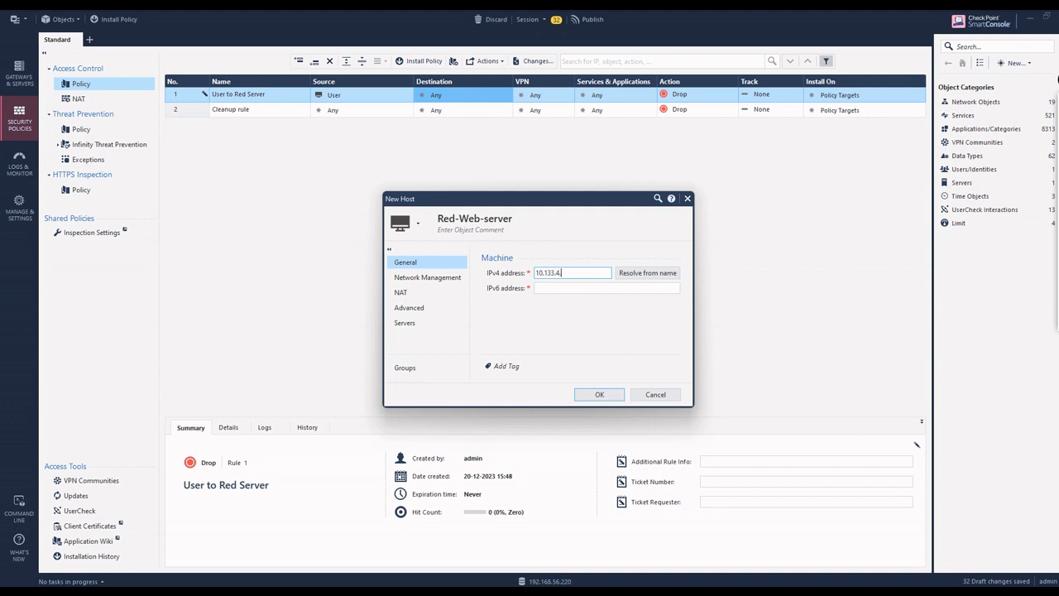
click(588, 394)
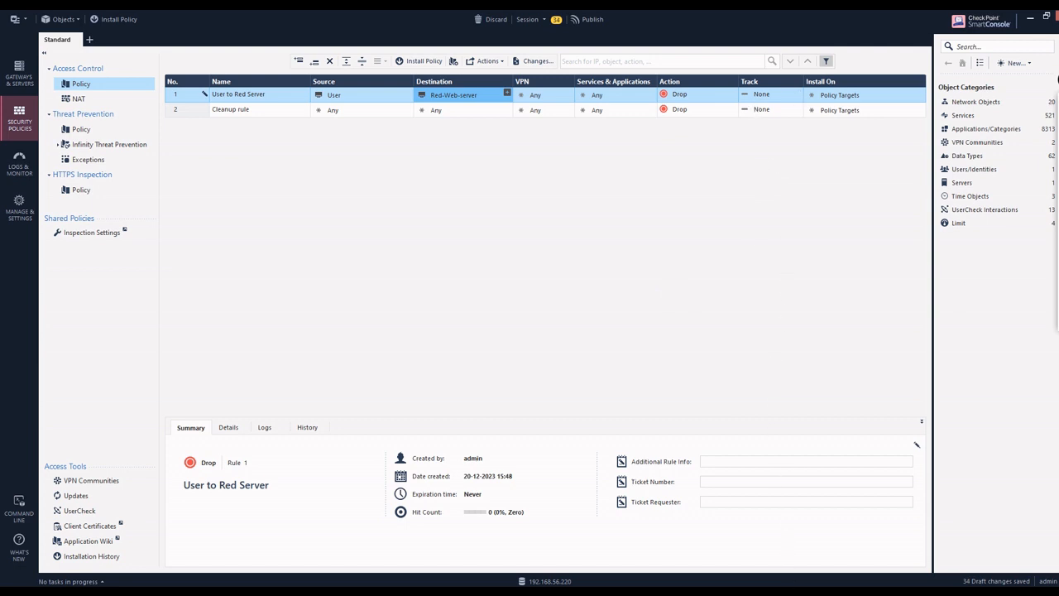
Step: Bring the Web-Server-Red VM terminal forward and scroll up to its ifconfig and ping output
mouse_move(798, 594)
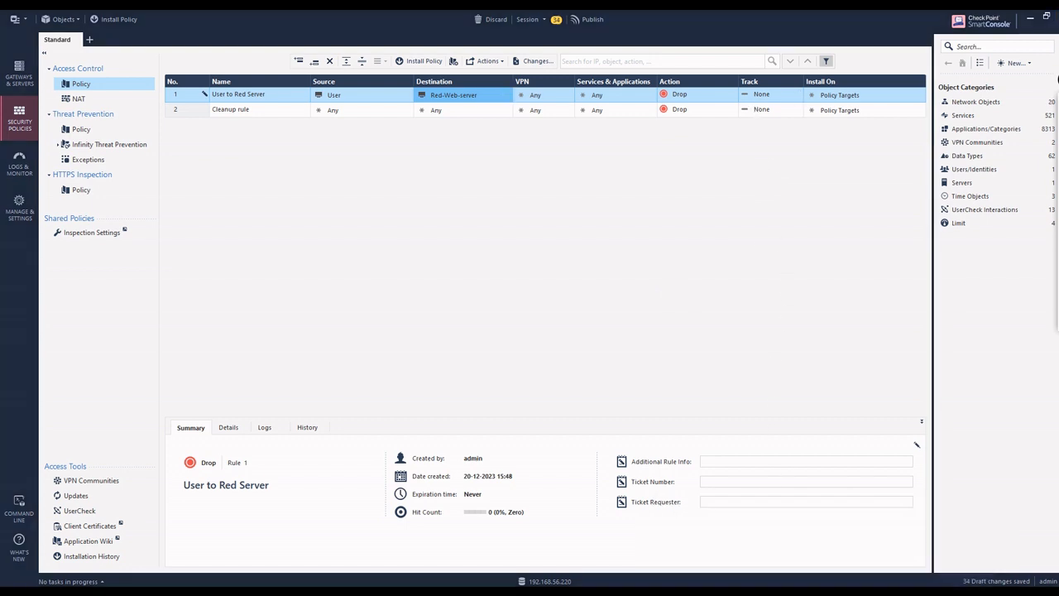
click(785, 542)
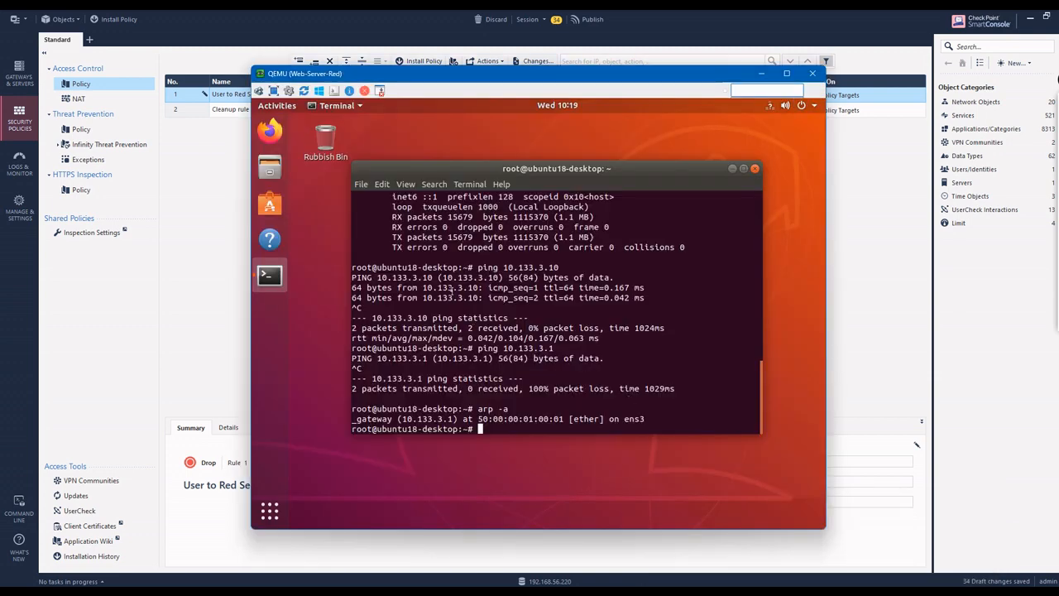
scroll(543, 346, up, 2)
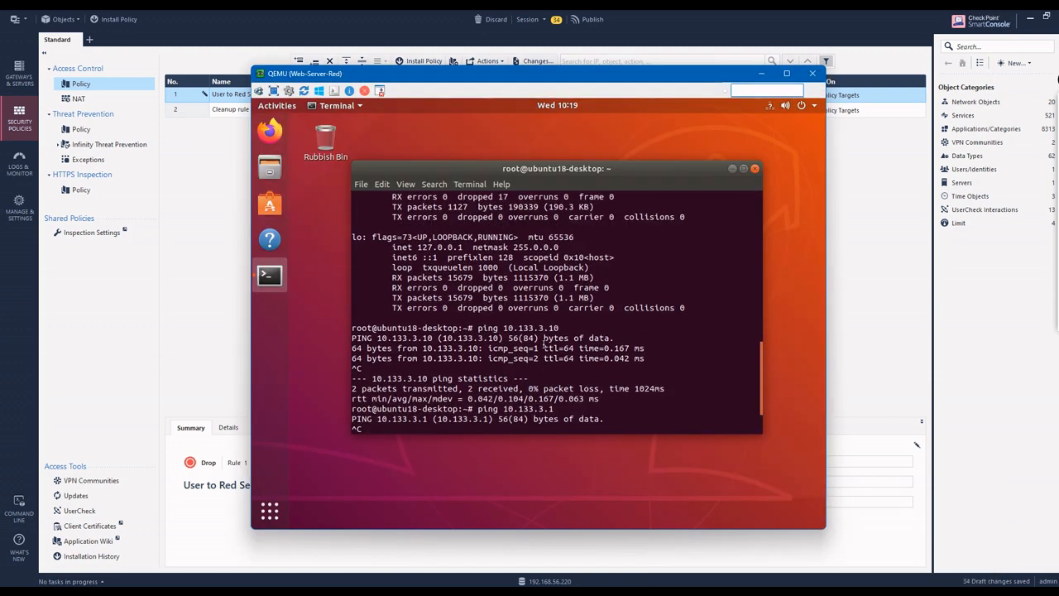
scroll(543, 346, up, 3)
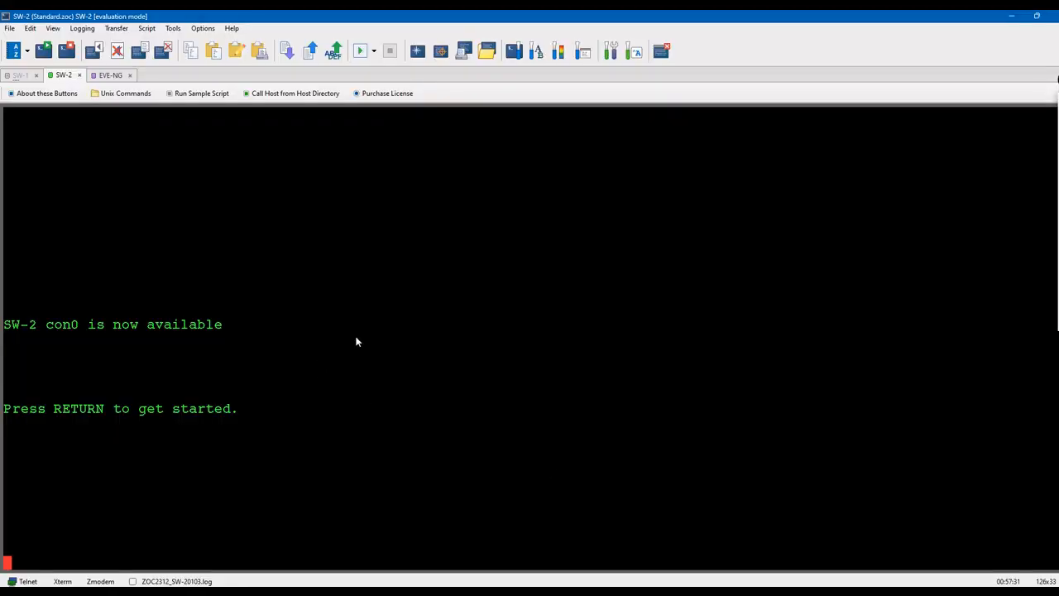
Step: Enter privileged mode on SW-2 with en, run show vlan, and mark the user VLAN row
key(Return)
key(Return)
key(Return)
key(Return)
text(en)
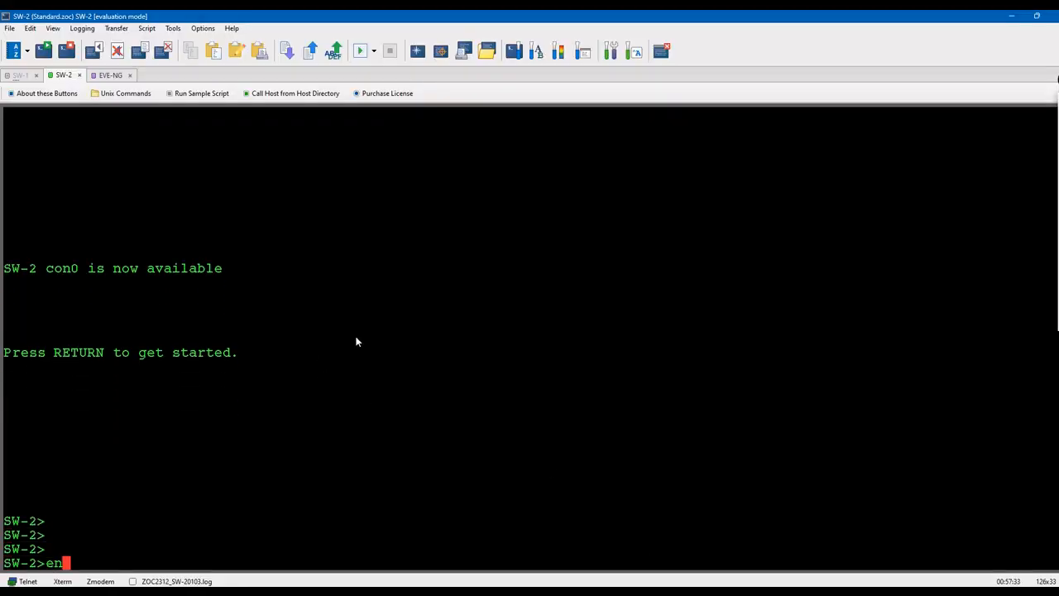
key(Return)
text(show vlan)
key(Return)
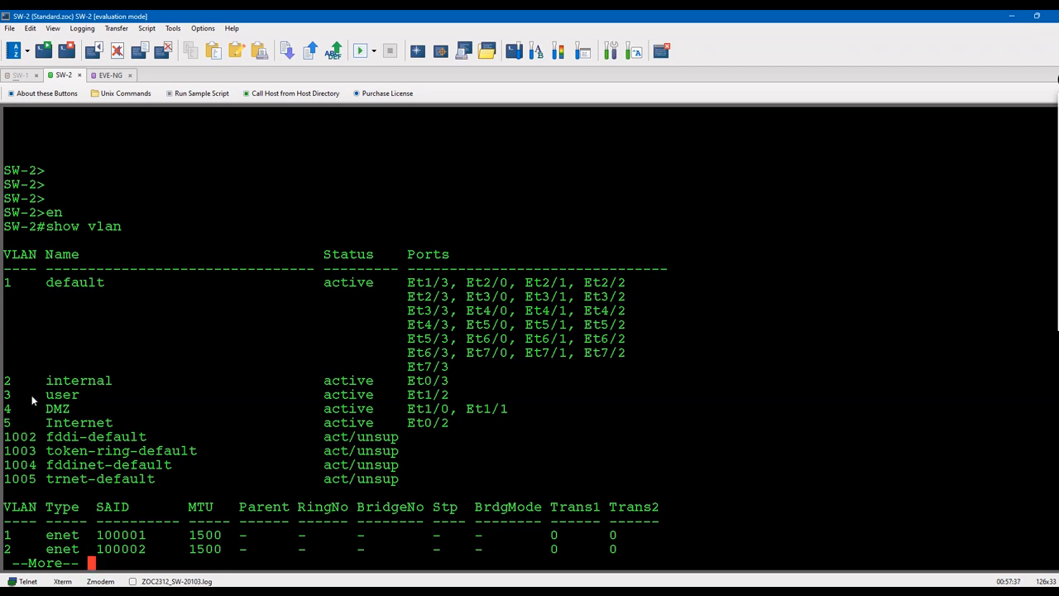
drag(37, 394, 79, 395)
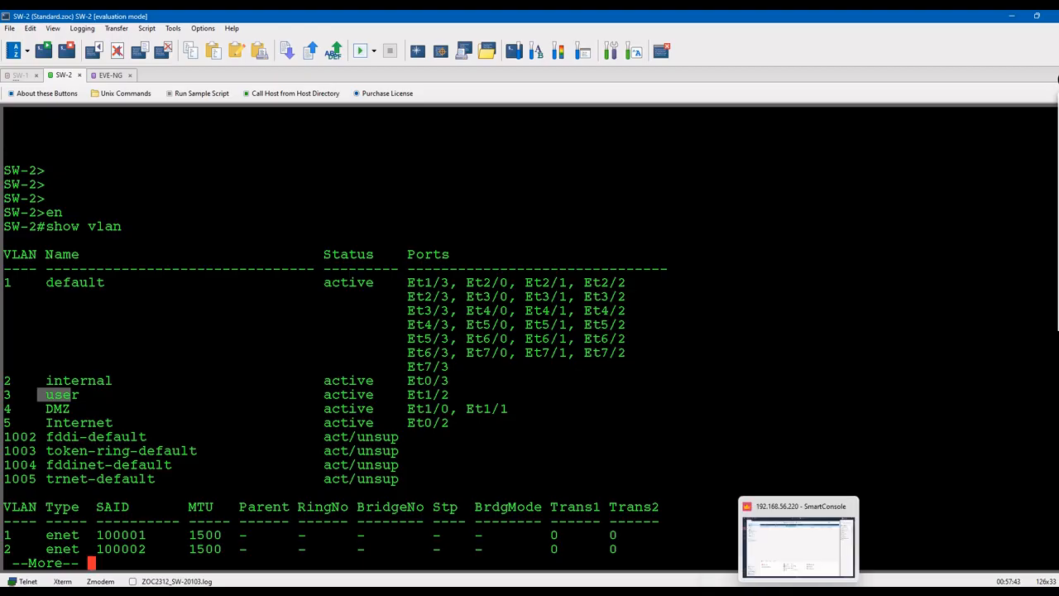
Step: Bring the Web-Server-Red VM terminal back and scroll down to its ping and ARP results
click(824, 593)
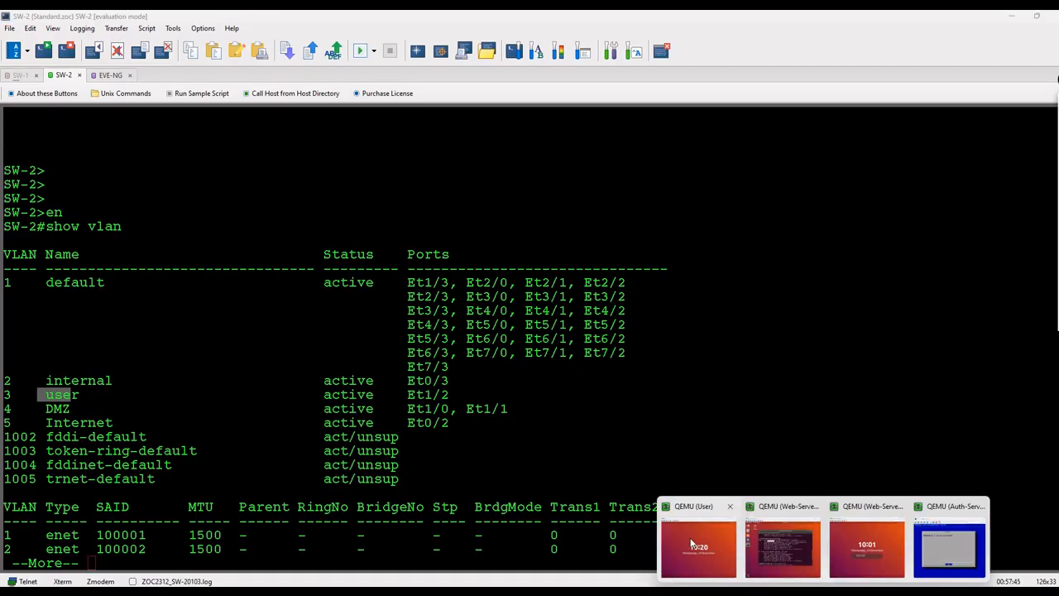
click(773, 563)
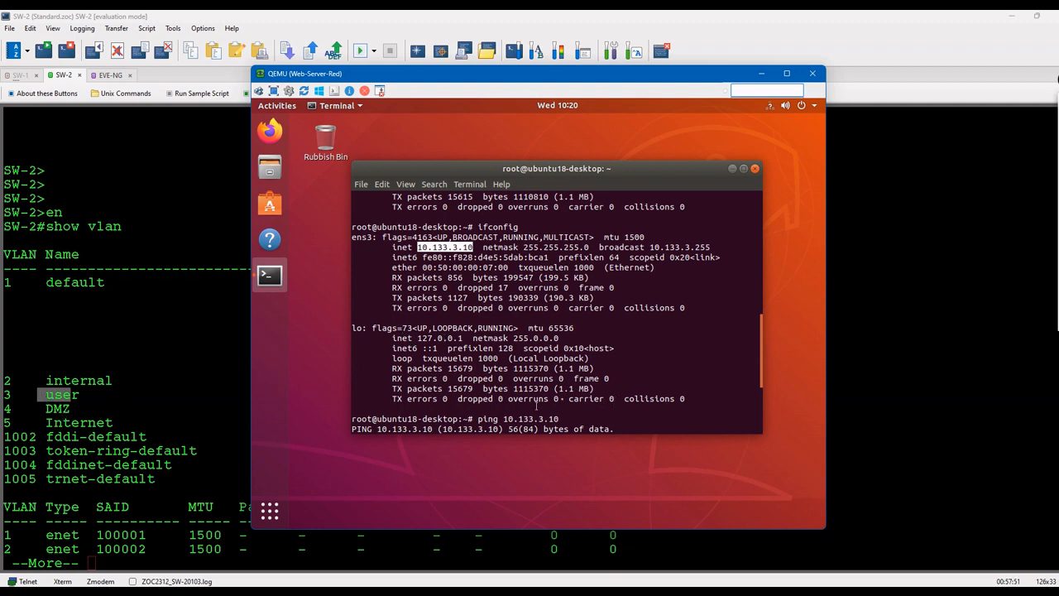
scroll(602, 391, down, 6)
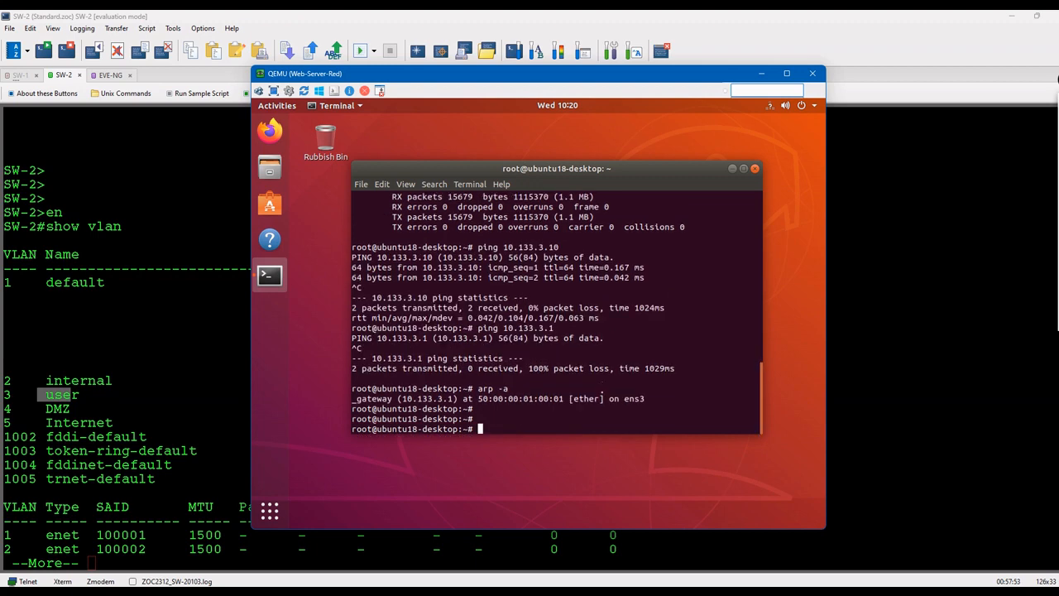
mouse_move(773, 593)
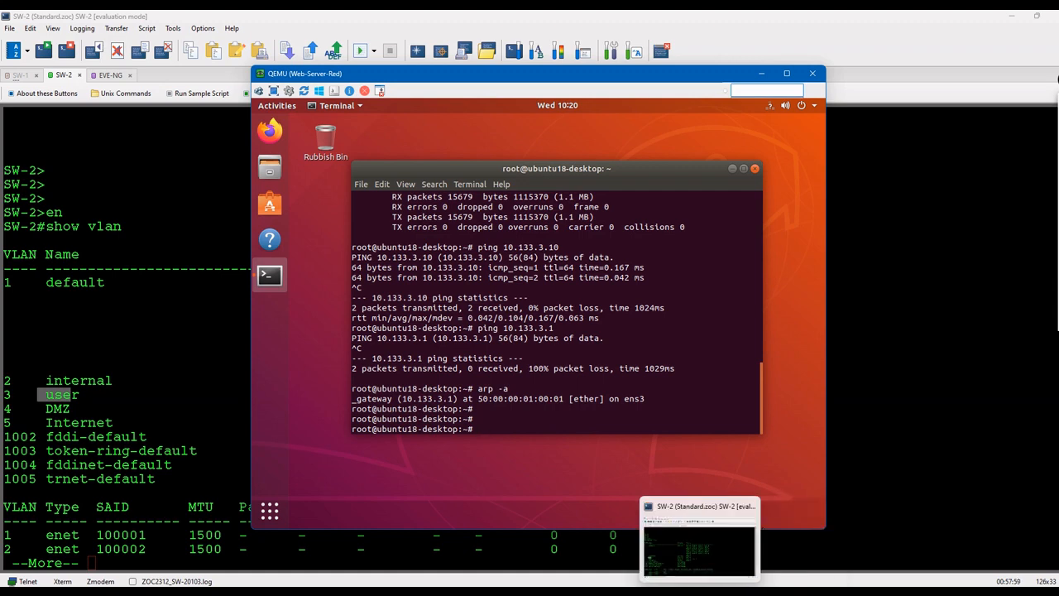
Step: Return to the SW-2 console and mark the VLAN 4 DMZ row in the VLAN table
click(749, 593)
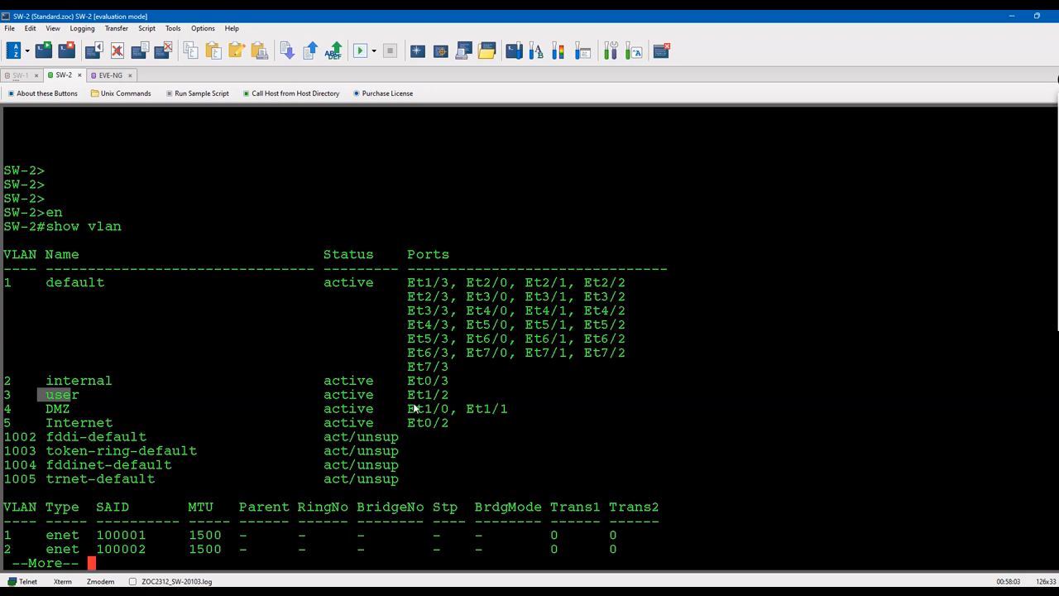
drag(516, 408, 4, 411)
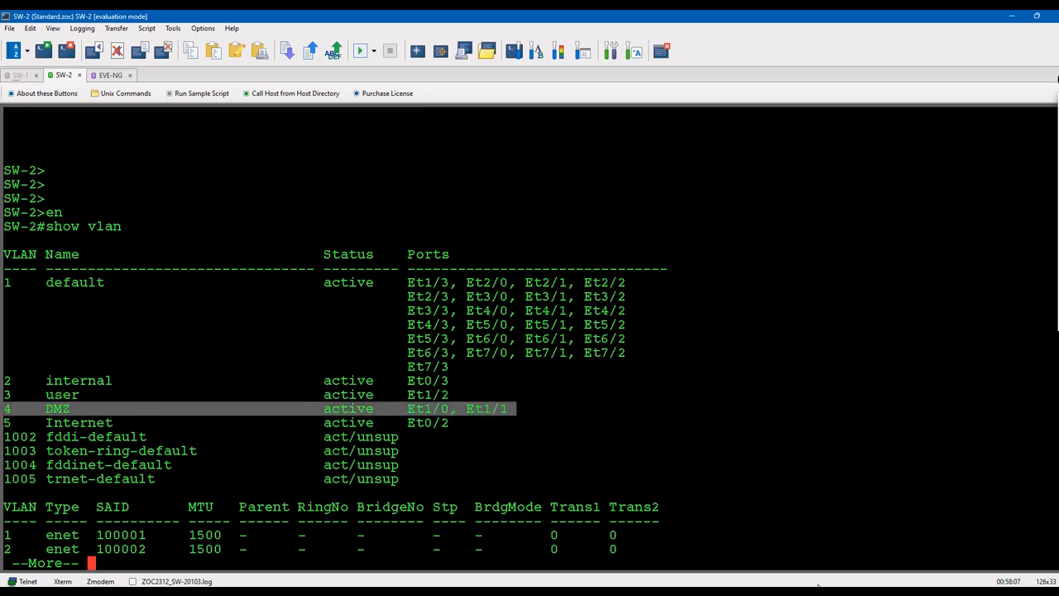
Step: Open the IPv4 settings of Web-Server-Red's wired connection
mouse_move(798, 592)
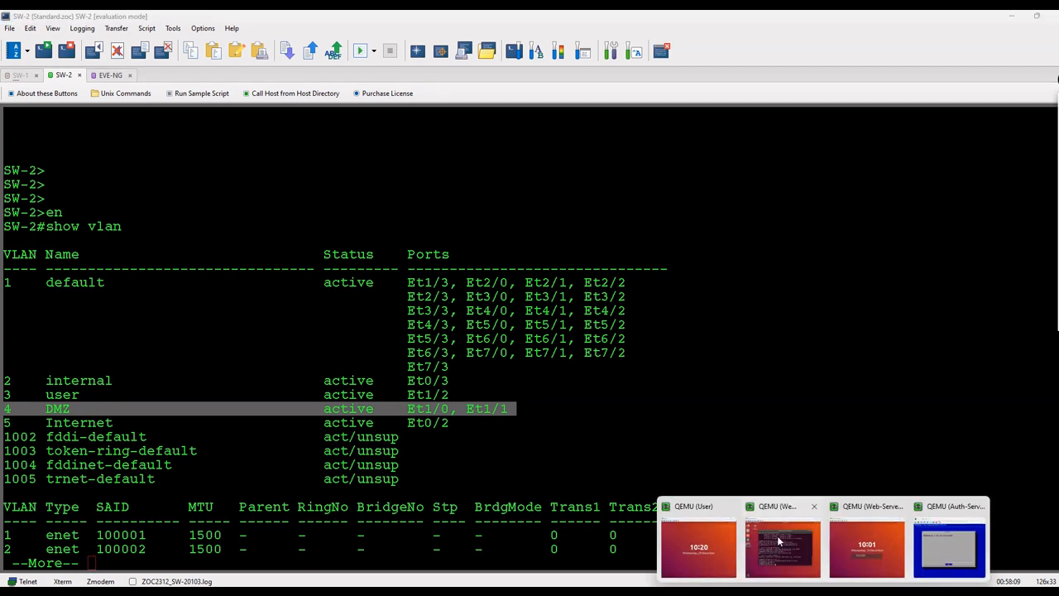
click(789, 548)
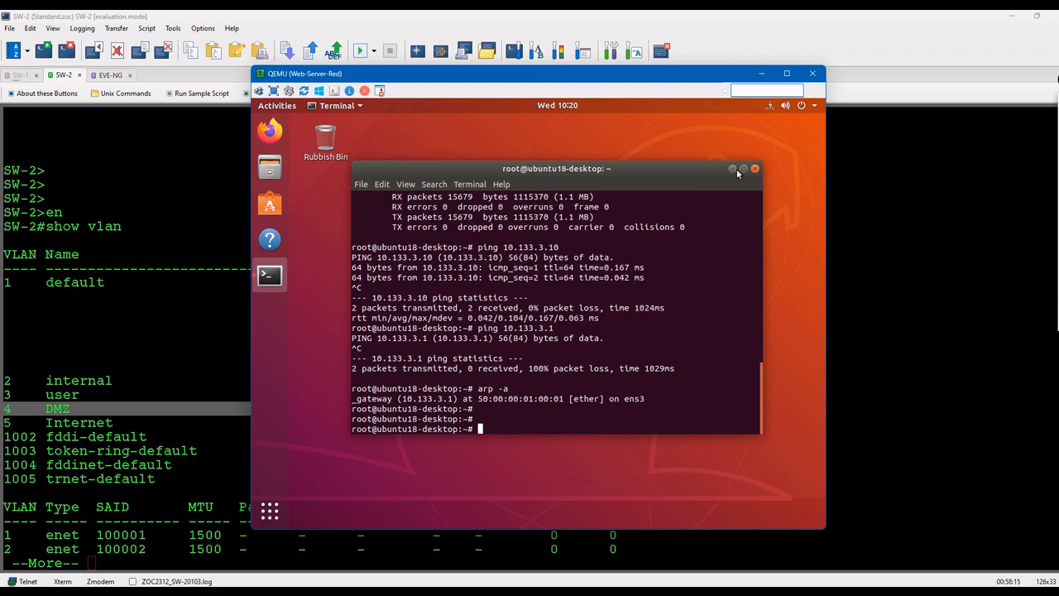
click(771, 110)
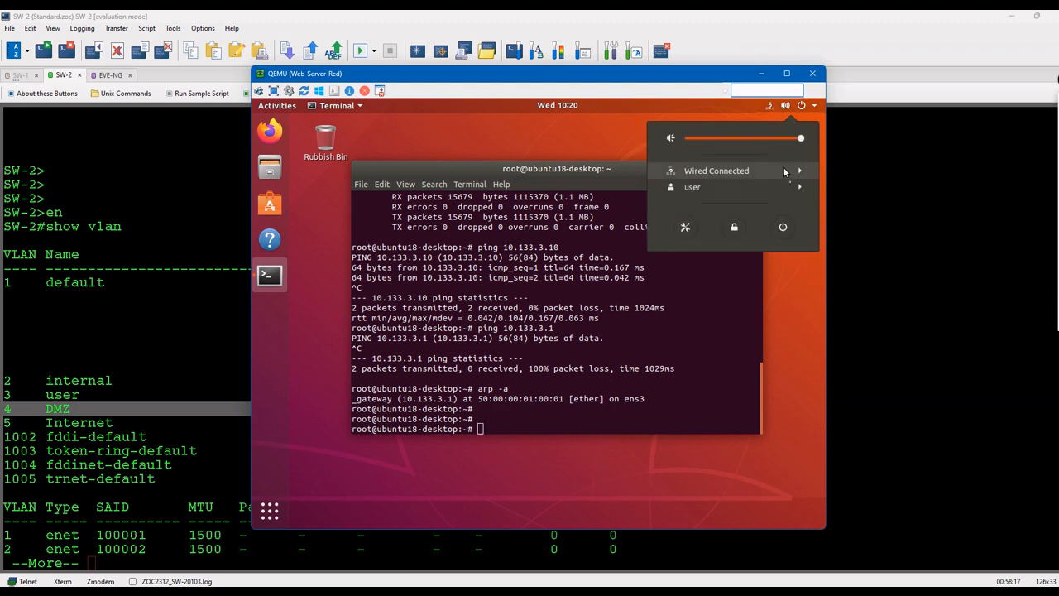
click(715, 170)
click(709, 204)
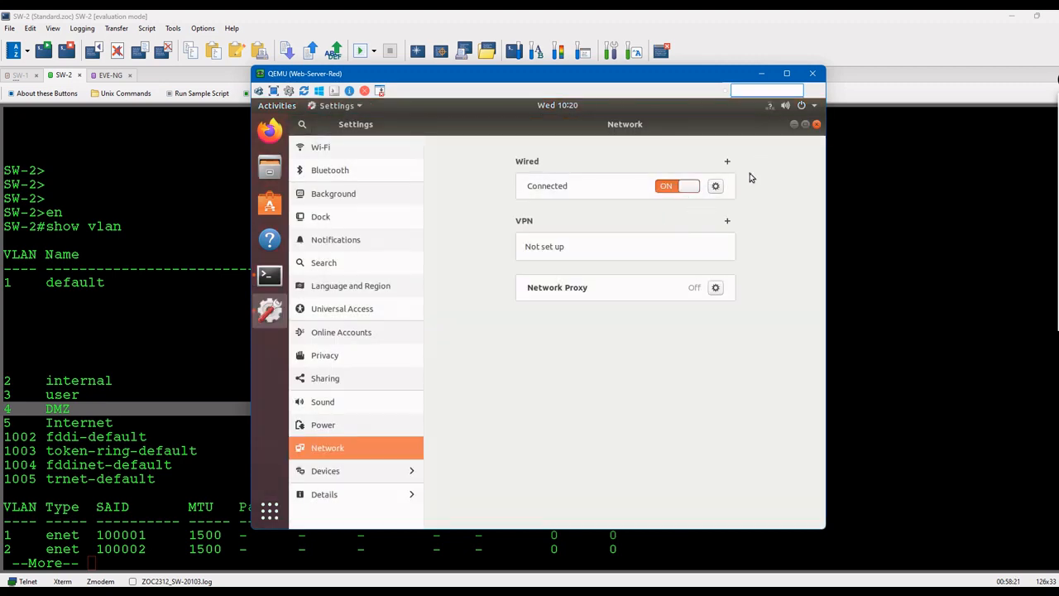
click(717, 189)
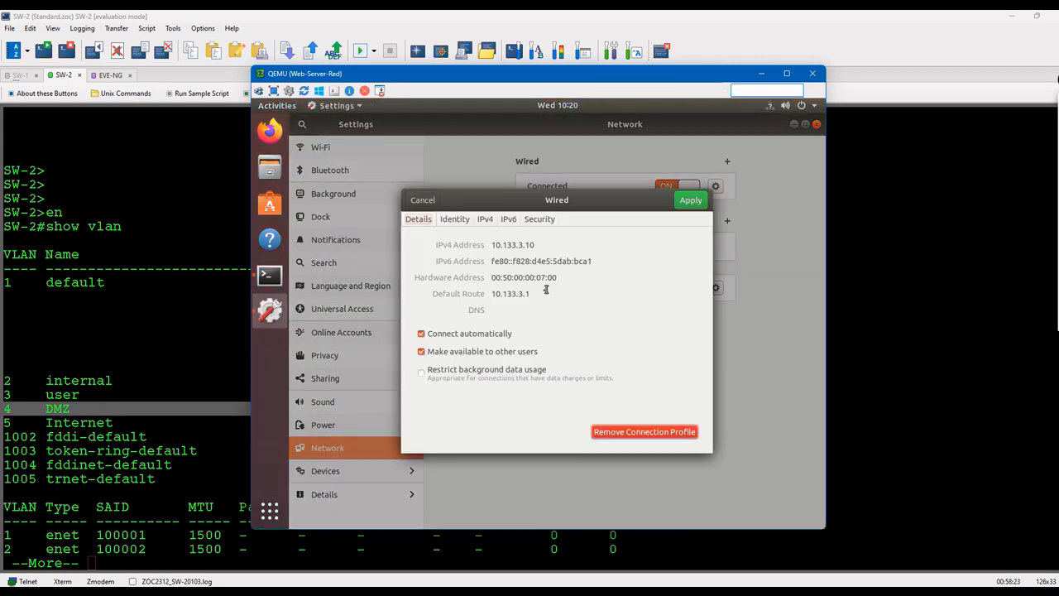
click(488, 220)
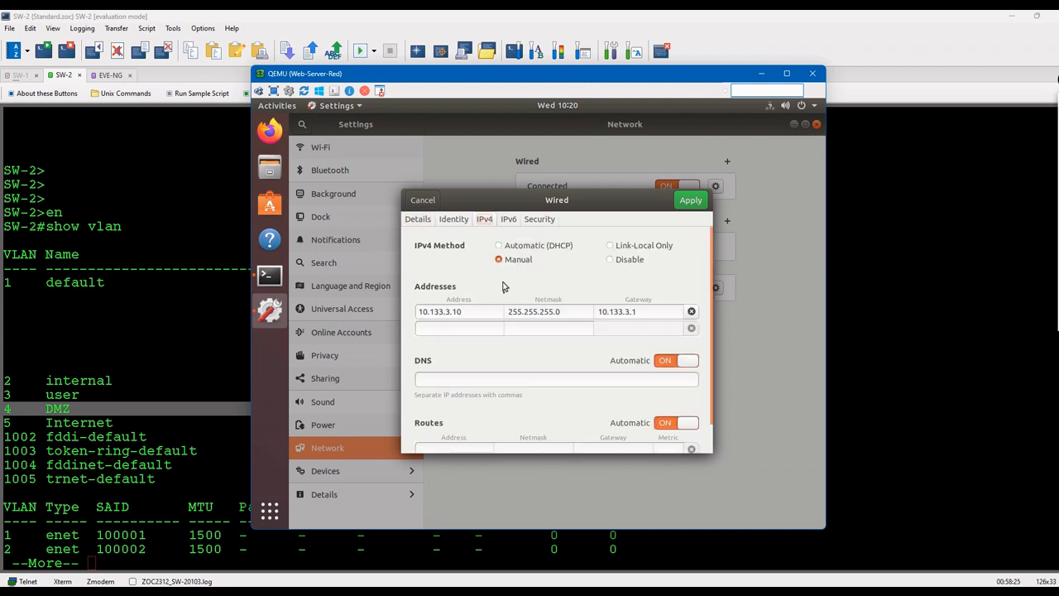
Step: Change the server's IPv4 address to 10.133.4.10, adjust the gateway, and apply
click(451, 311)
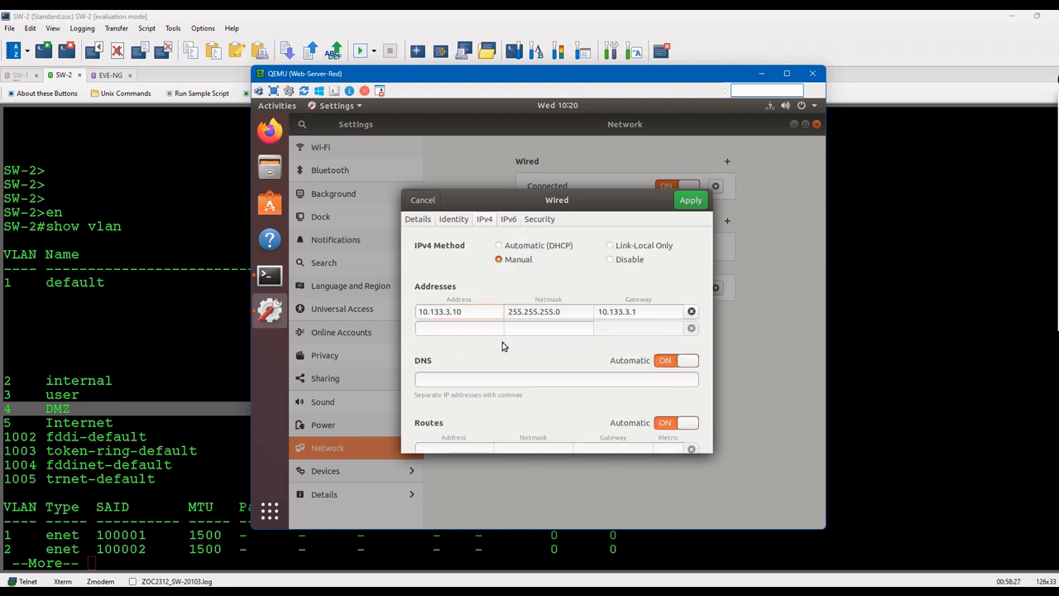
key(BackSpace)
text(4)
click(632, 311)
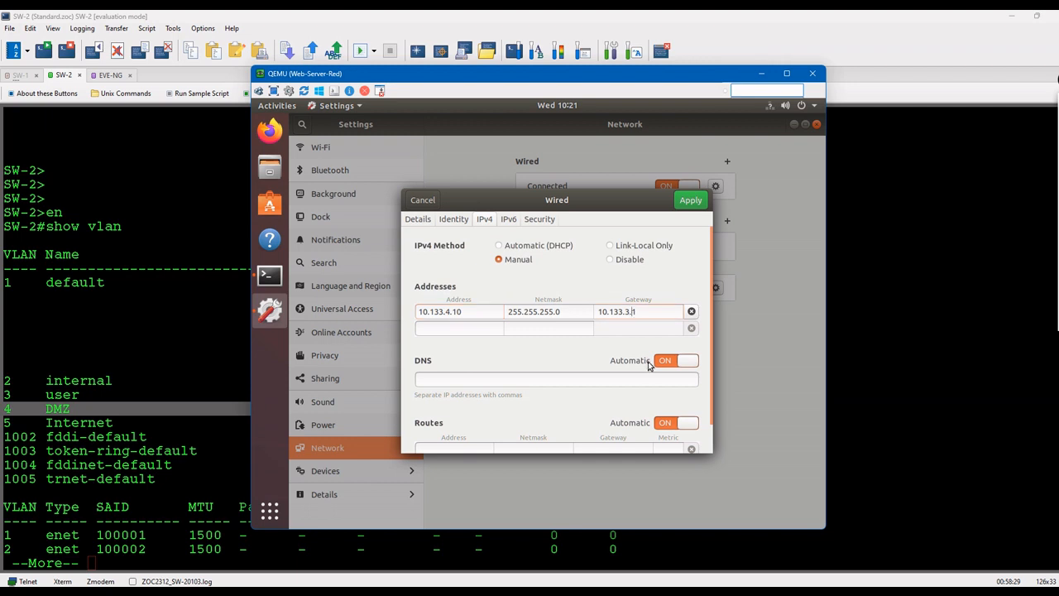
key(Left)
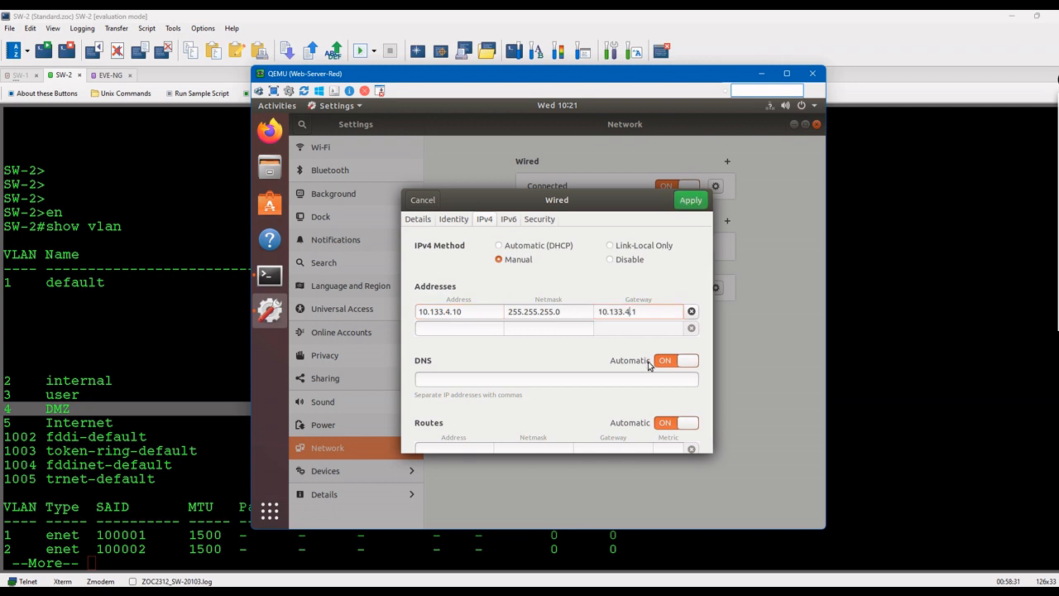
click(703, 201)
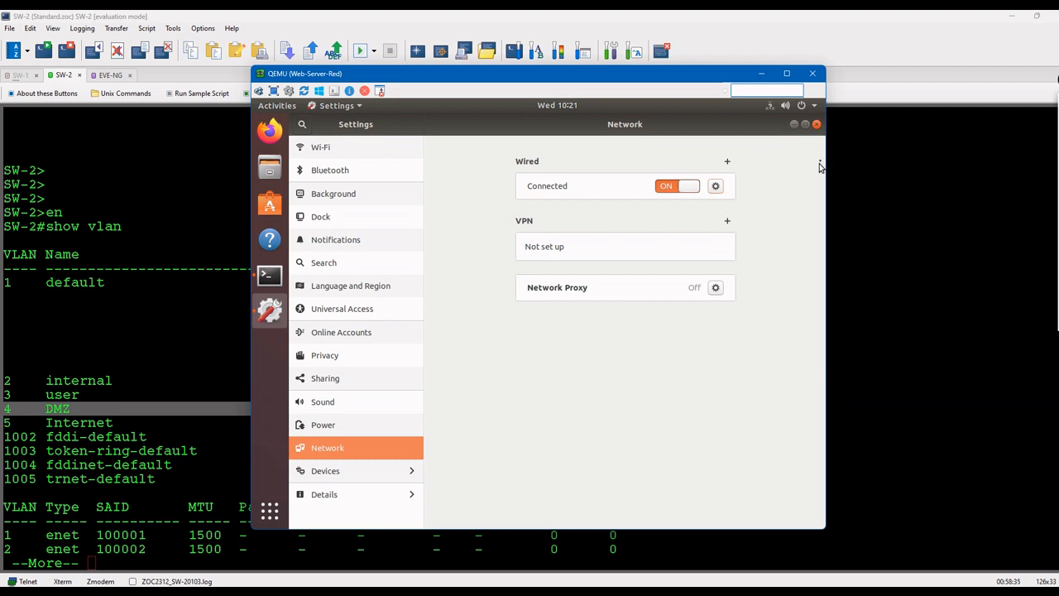
click(816, 124)
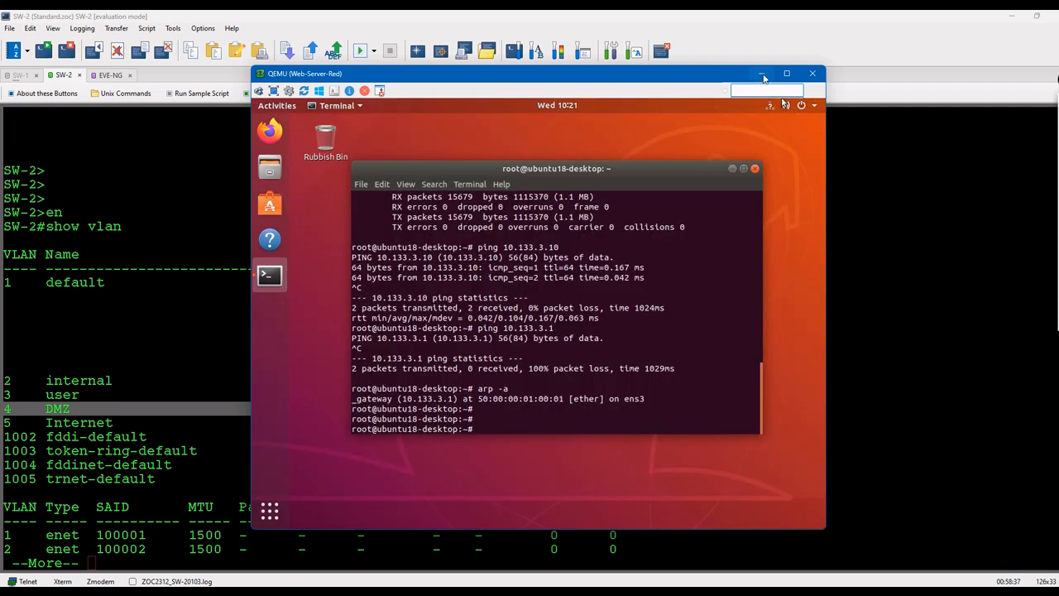
Step: Run ifconfig, then switch the wired connection off and back on
text(ifconfig)
key(Return)
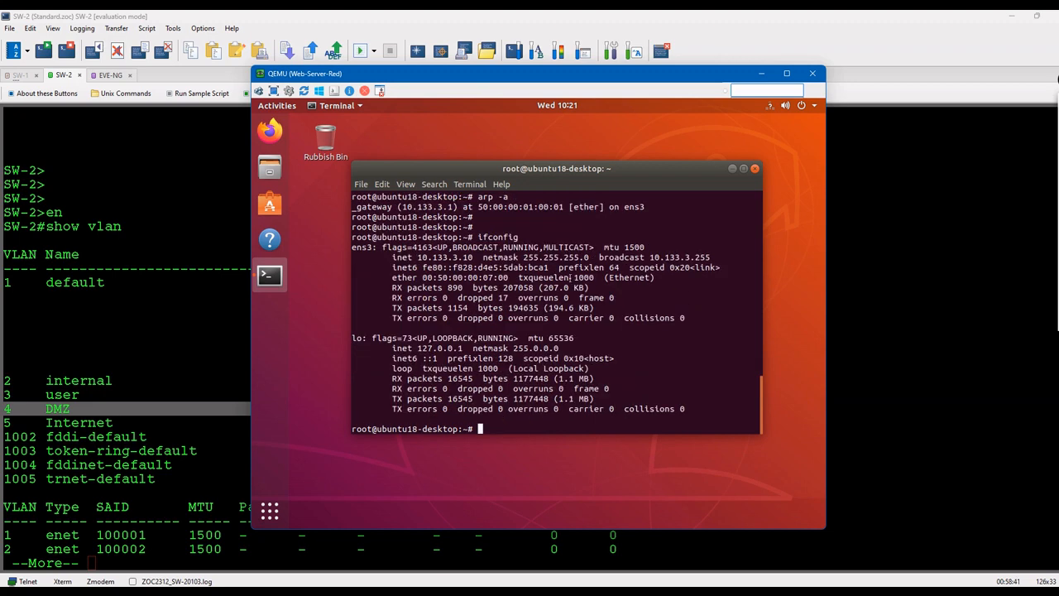
click(770, 108)
click(736, 169)
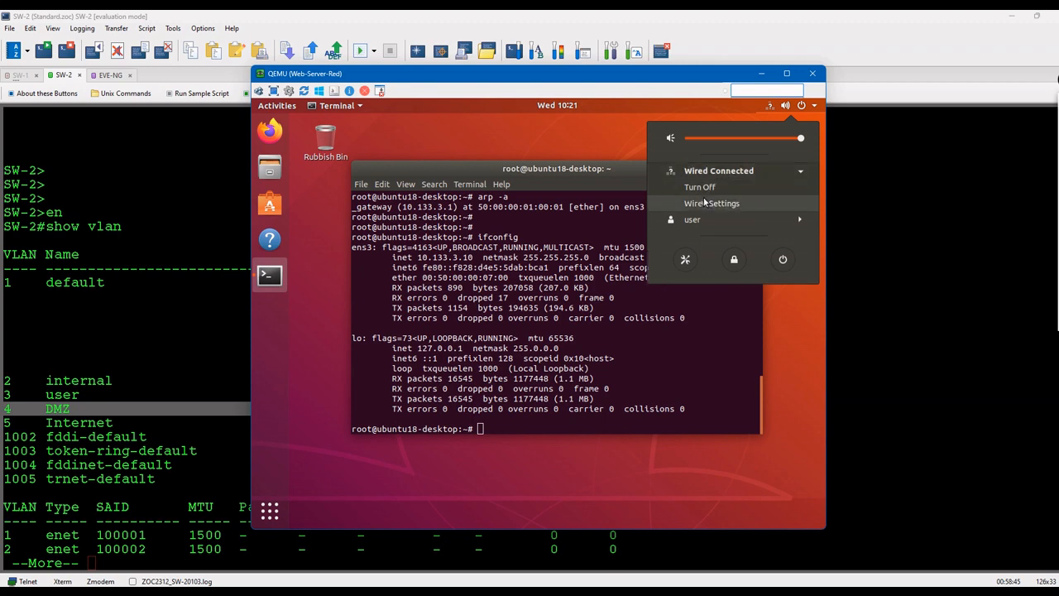
click(701, 187)
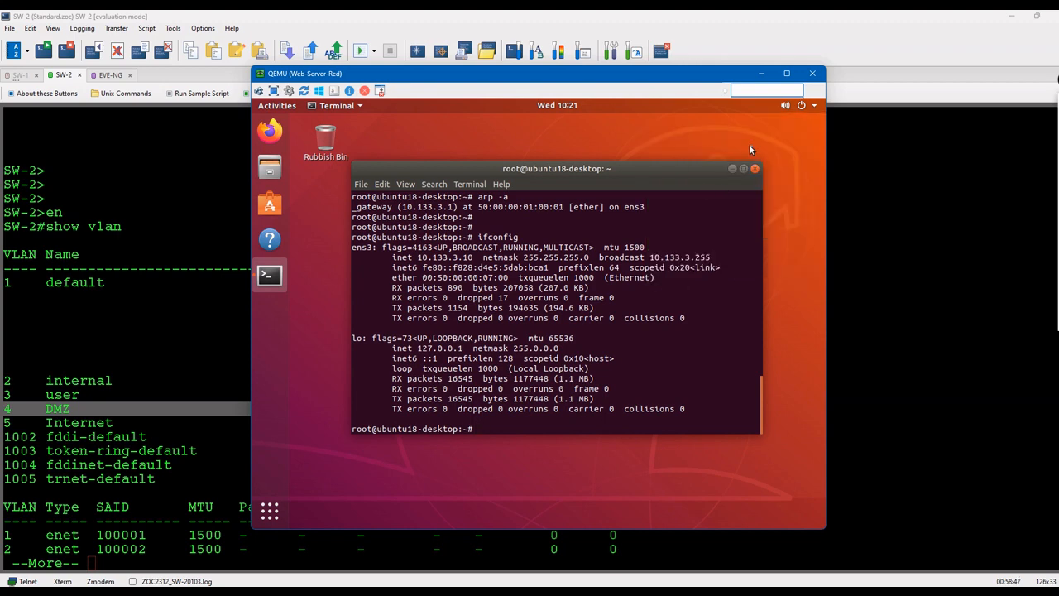
click(811, 111)
click(713, 172)
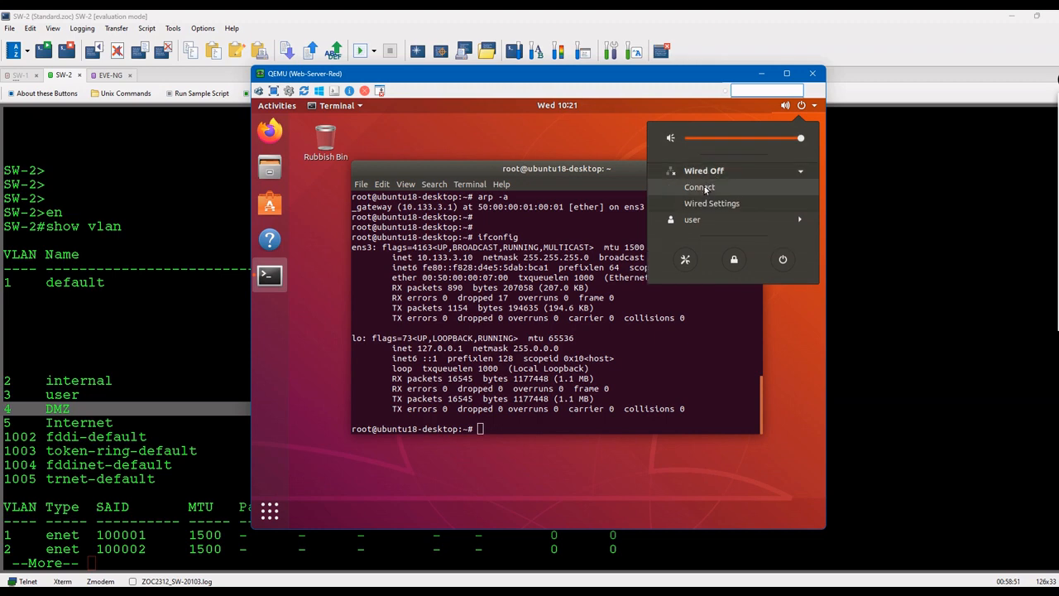
click(701, 188)
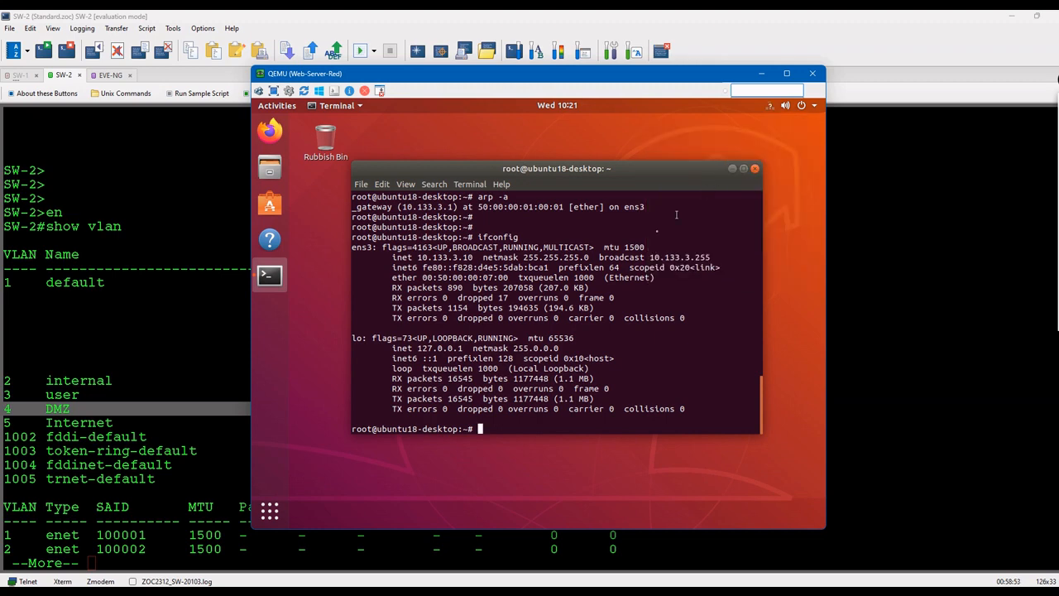
key(Up)
Step: Rerun ifconfig in the VM, then close the gateway's ARP terminal window
key(Return)
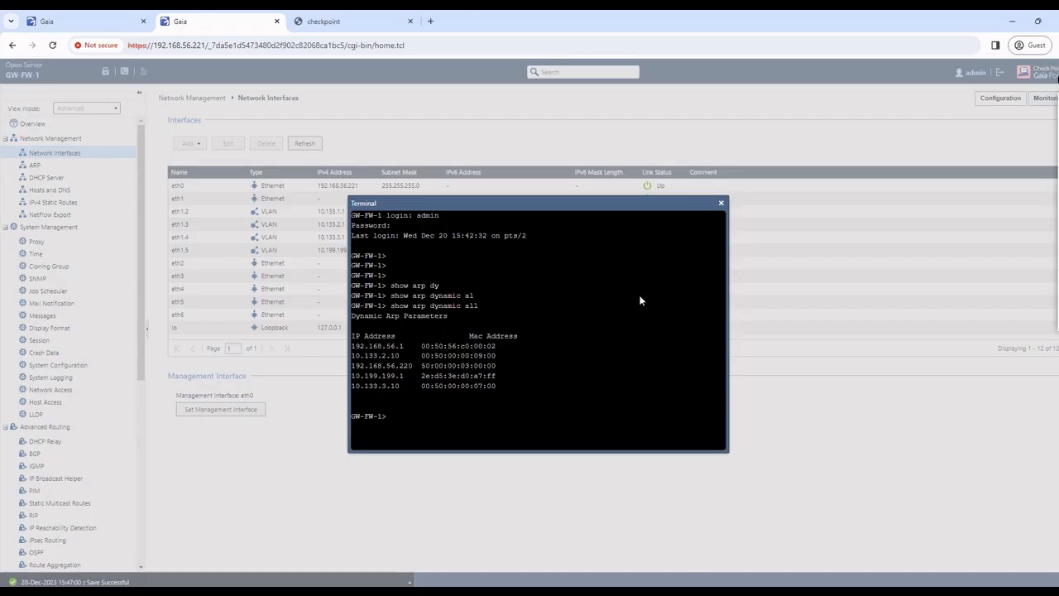
click(721, 204)
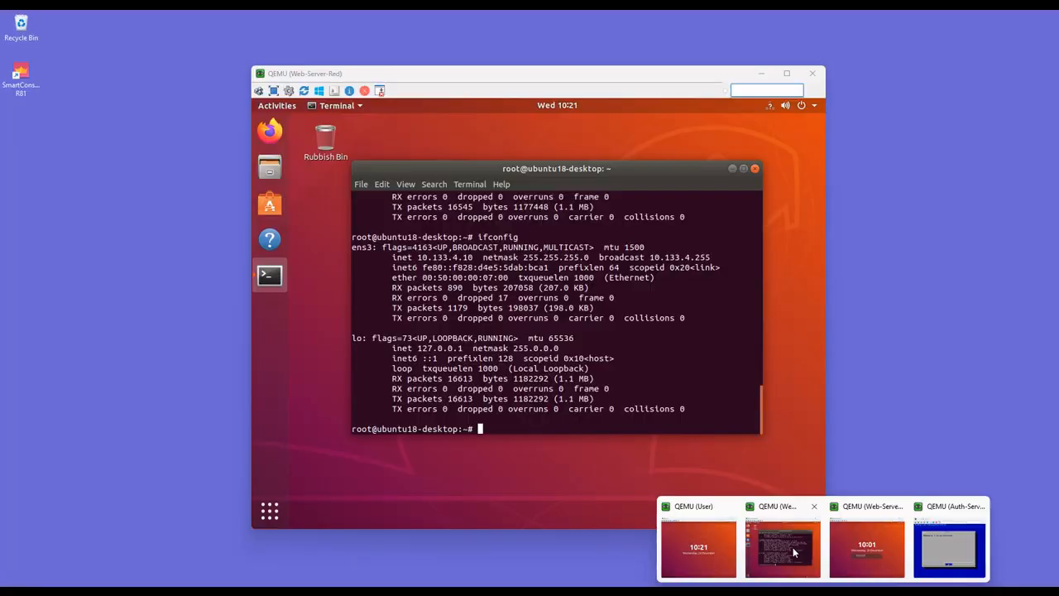
Step: Open the IPv4 settings of Web-Server-Red's wired connection again
click(796, 552)
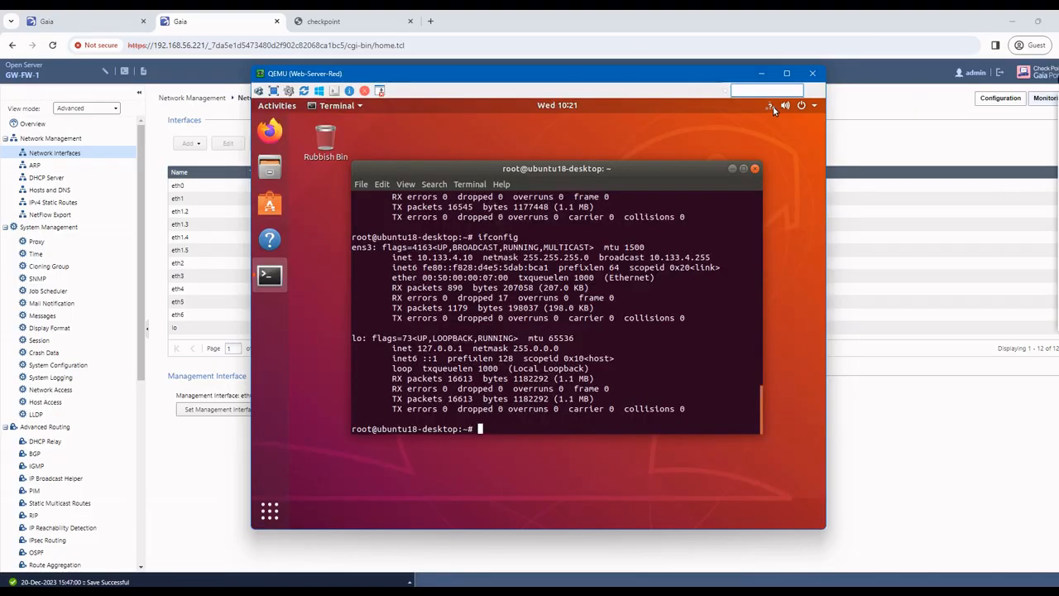
click(795, 123)
click(704, 169)
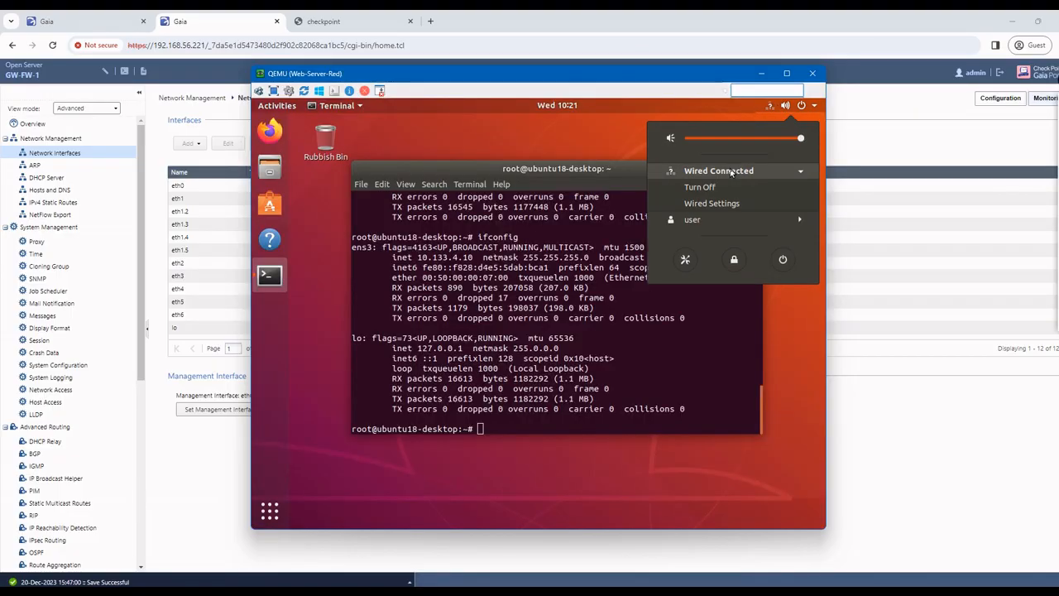
click(696, 199)
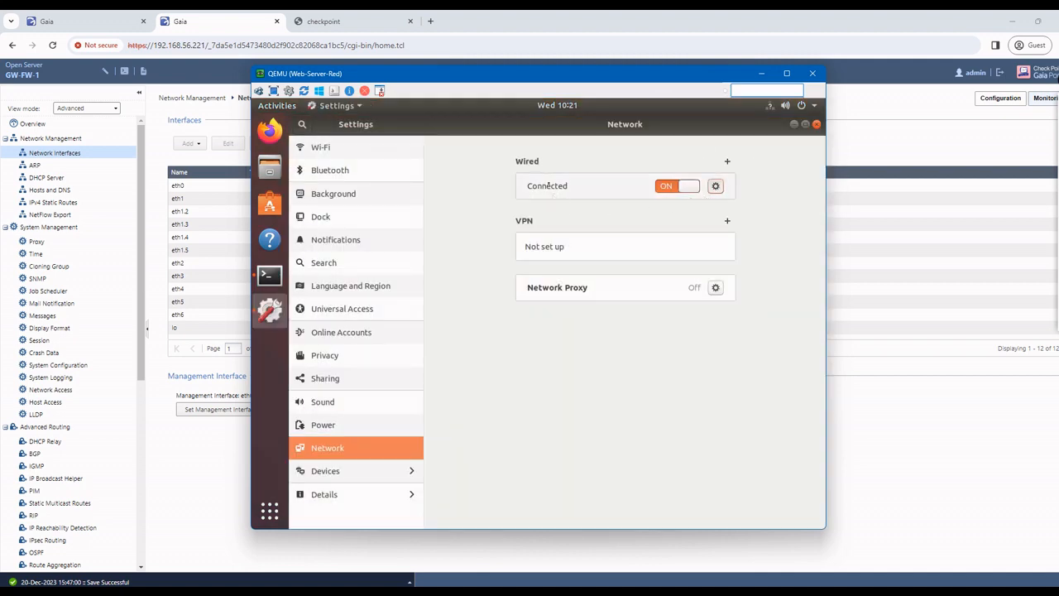
click(716, 185)
click(487, 219)
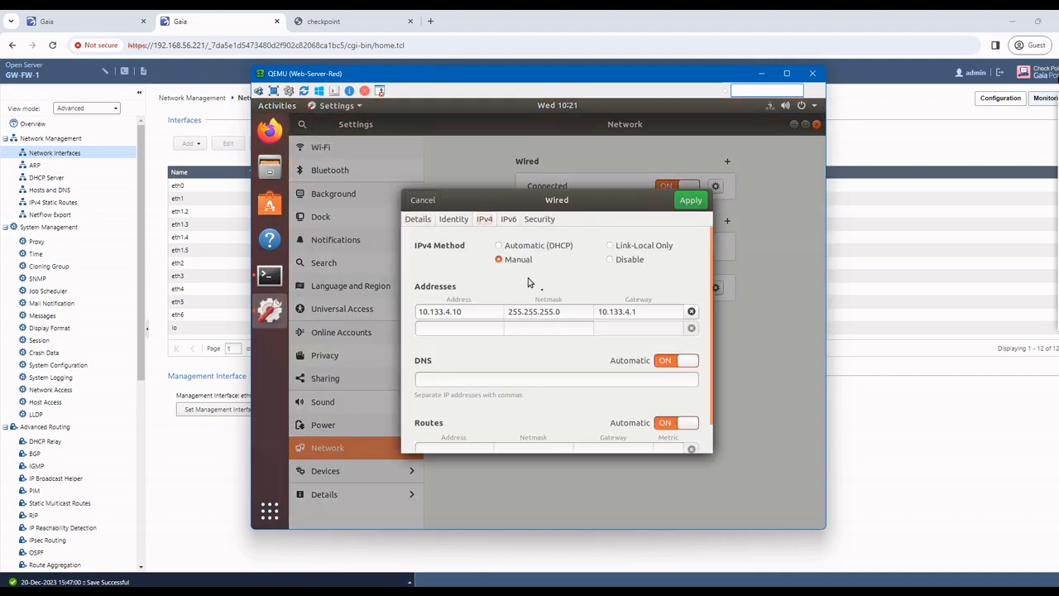
Step: Set the address to 10.133.3.10 and gateway to 10.133.3.1, then apply
click(454, 311)
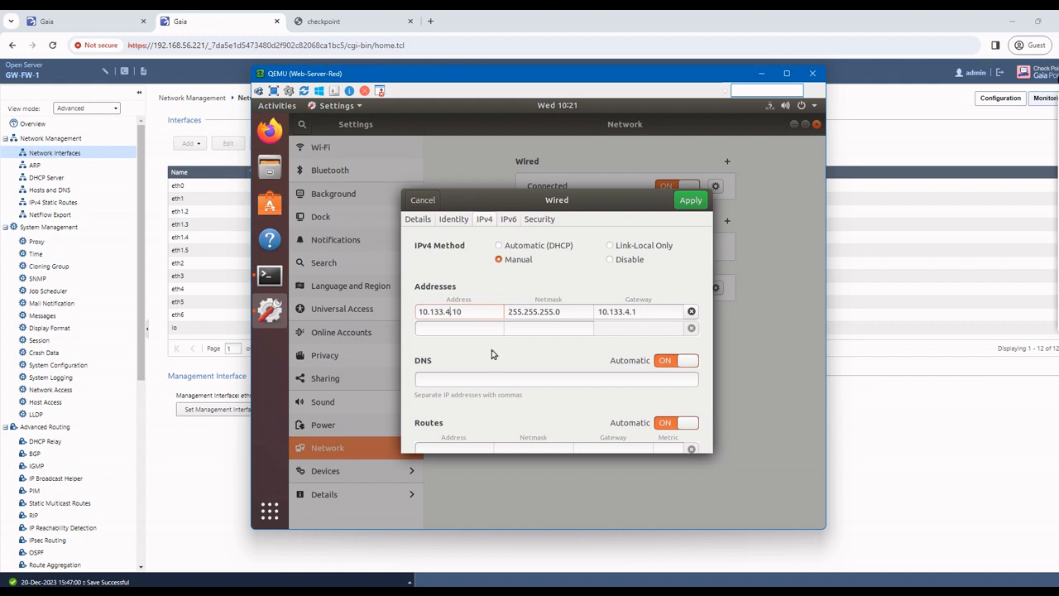
key(BackSpace)
text(3)
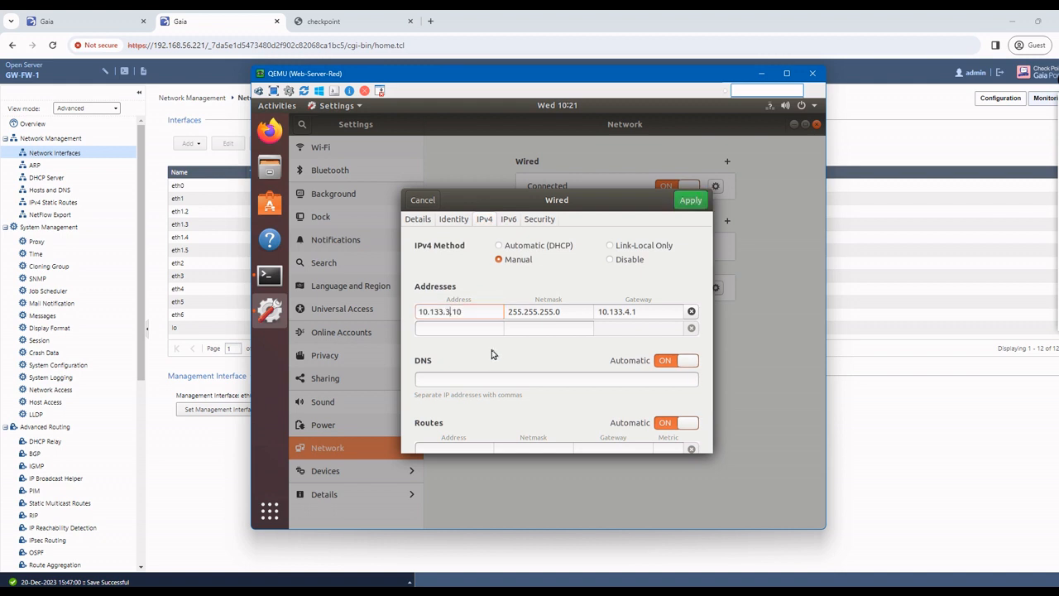
click(631, 311)
key(BackSpace)
text(3.1)
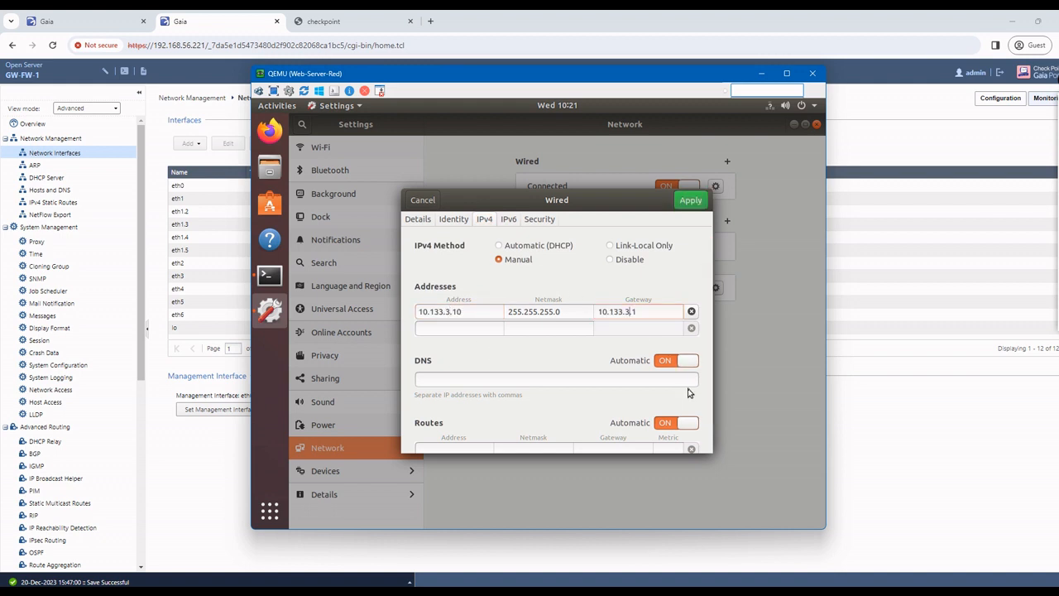
click(690, 200)
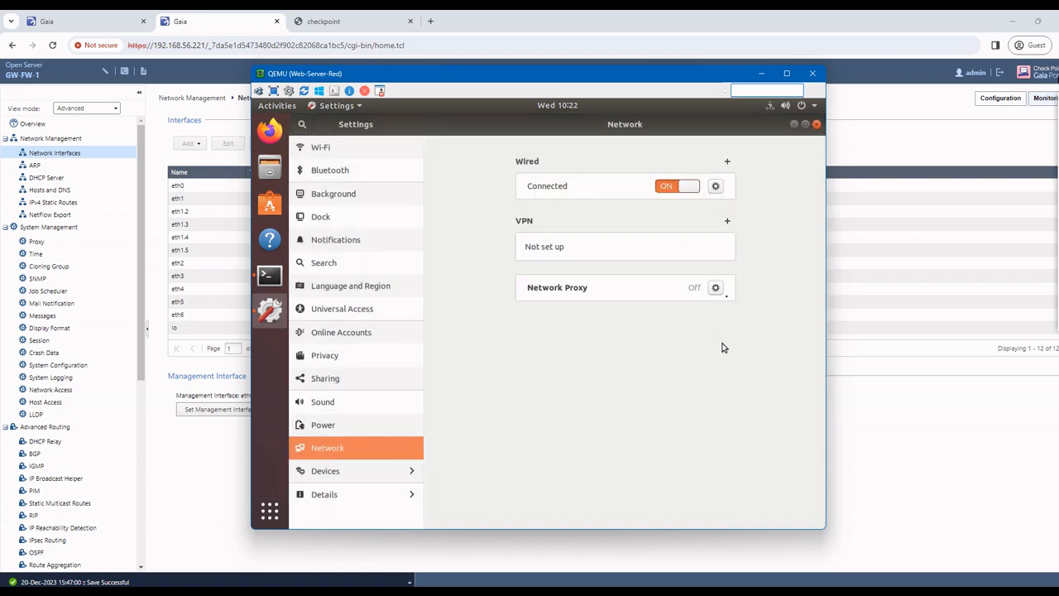
click(816, 123)
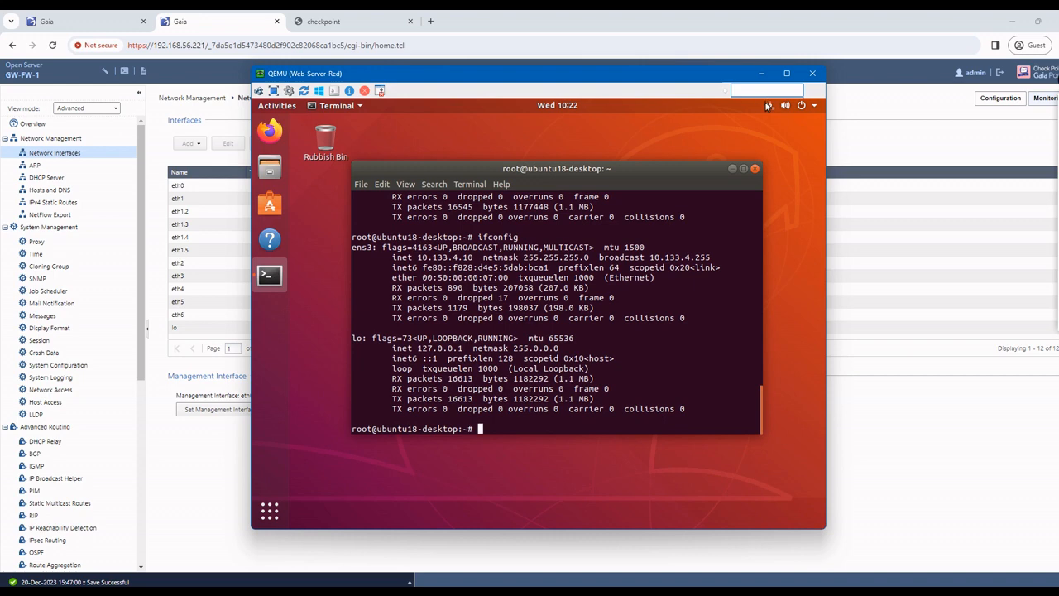
Step: Toggle the wired connection off and on, then rerun ifconfig to confirm 10.133.3.10
click(768, 105)
click(761, 166)
click(726, 183)
click(786, 106)
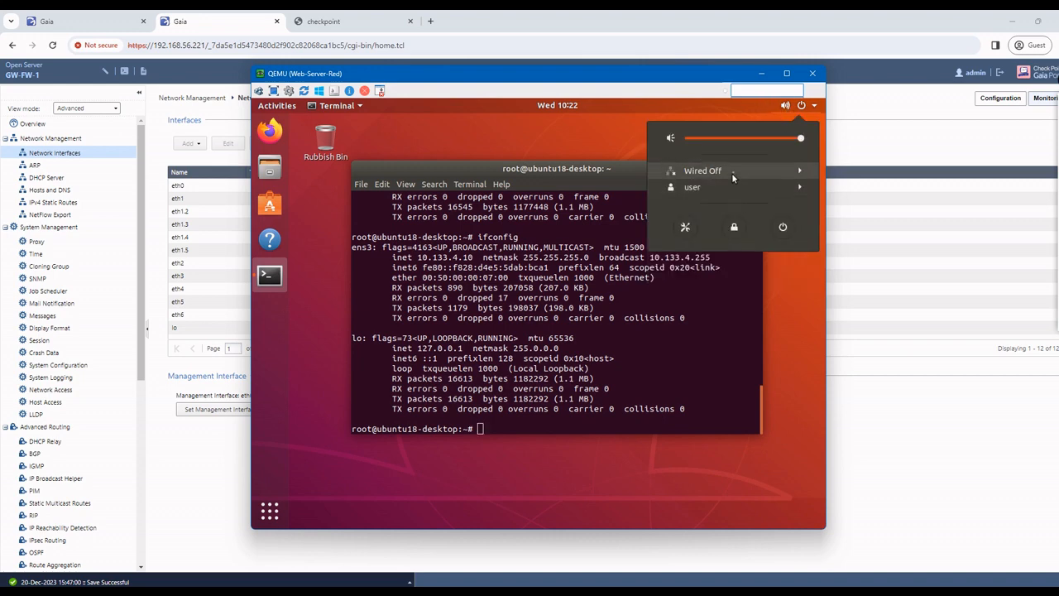
click(727, 172)
click(702, 187)
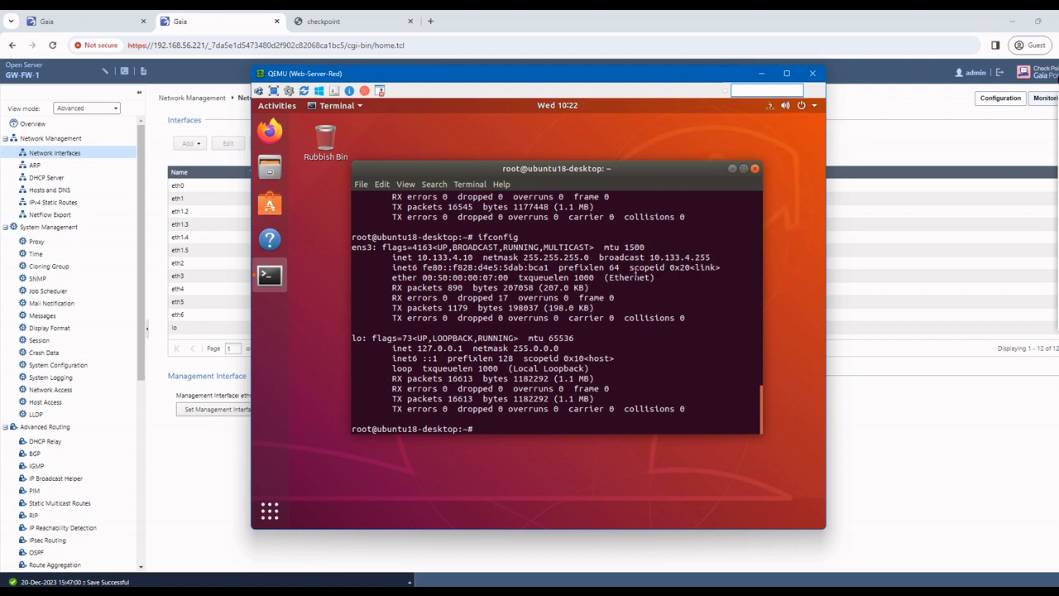
key(Up)
key(Return)
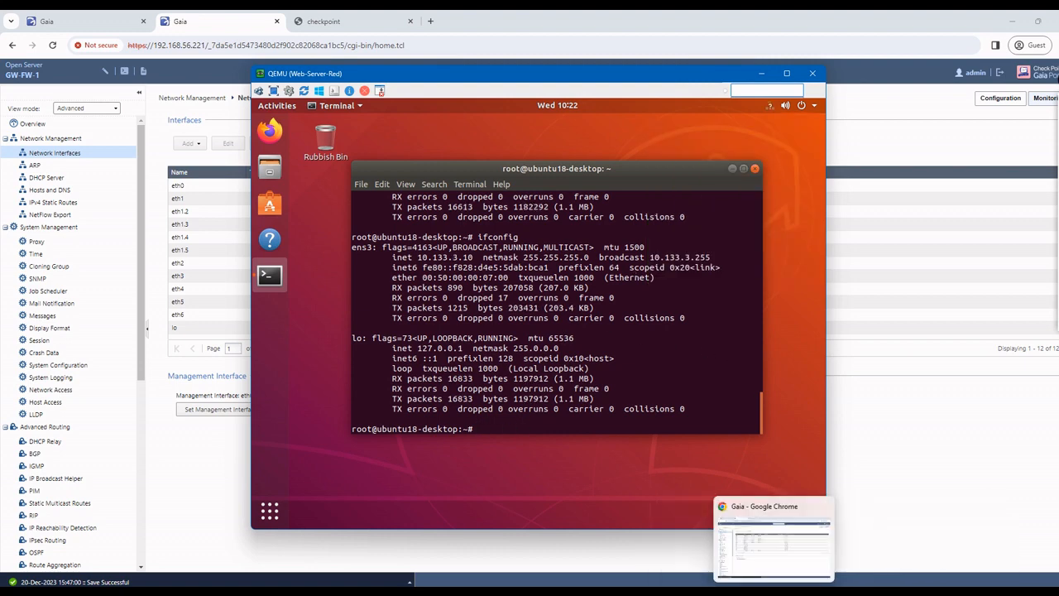
click(757, 582)
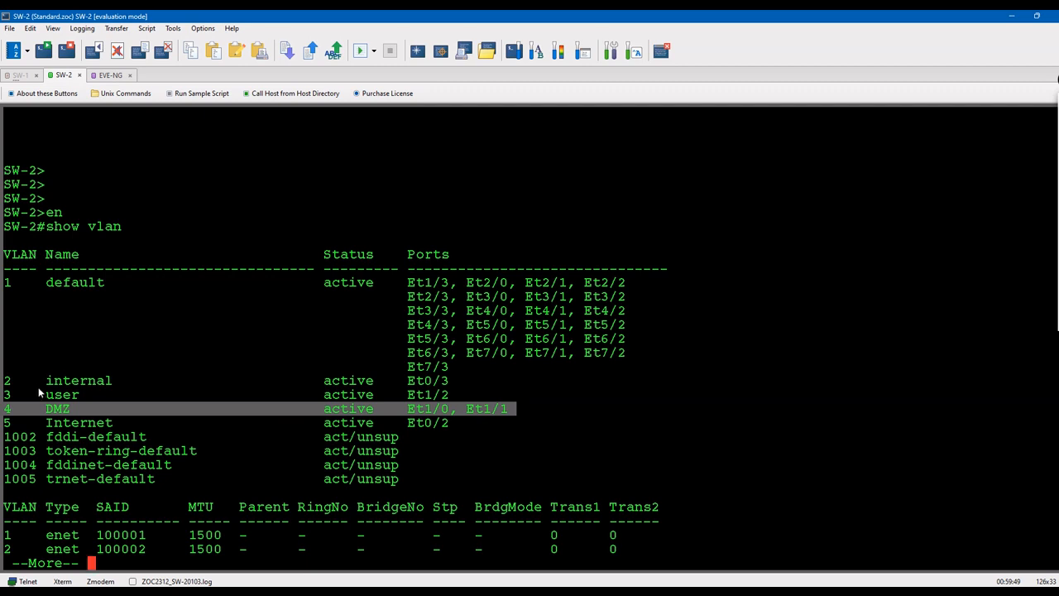
Step: Mark the user VLAN 3 line on port Et1/2 in the SW-2 VLAN listing
drag(8, 395, 454, 397)
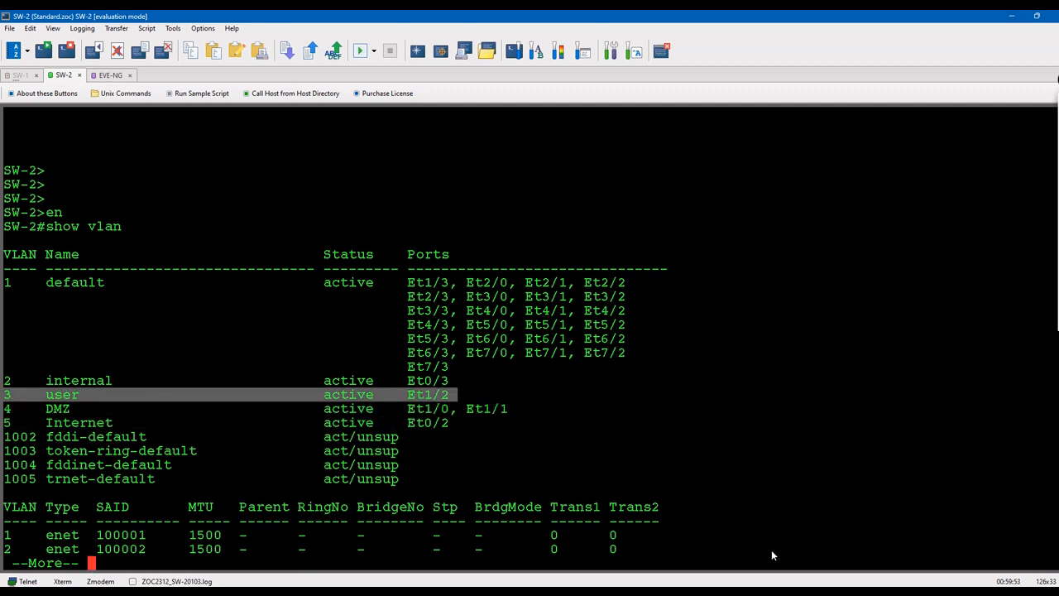
click(776, 591)
Step: Unlock the User VM with the user's password and run ifconfig, which isn't installed
click(695, 547)
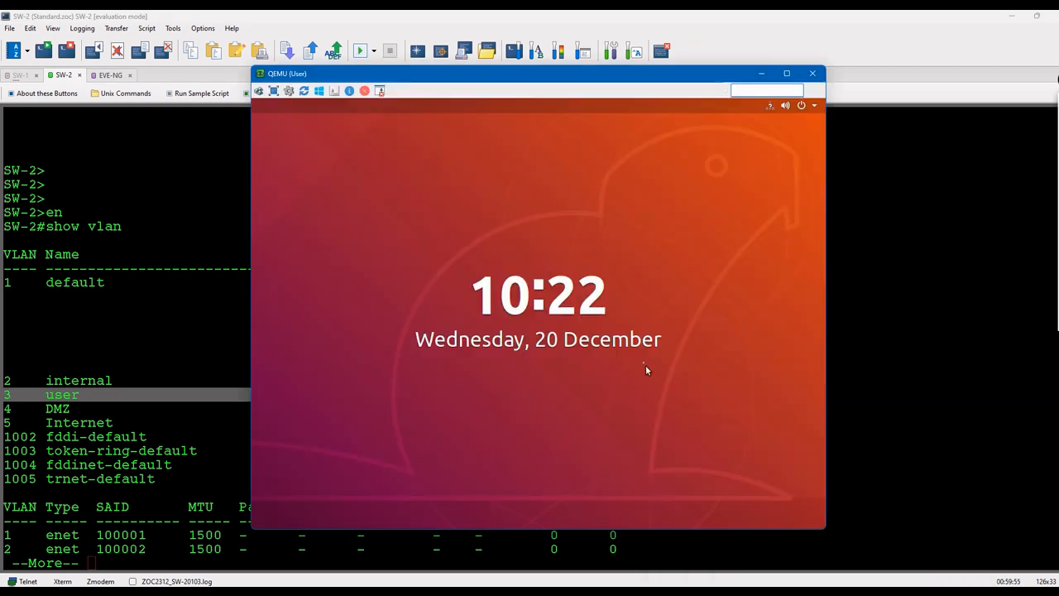
click(642, 366)
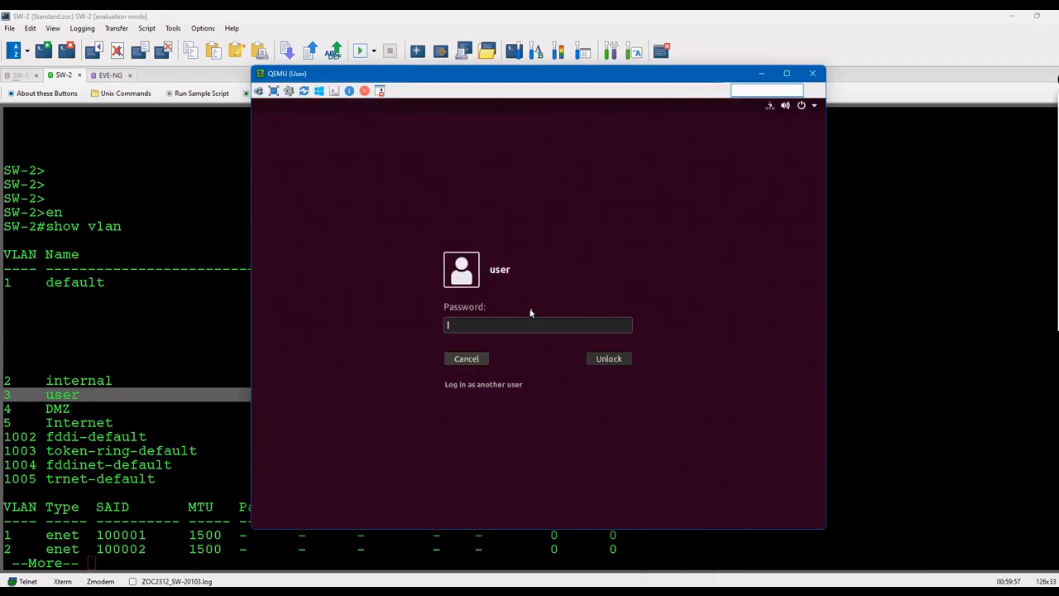
text(user123)
key(Return)
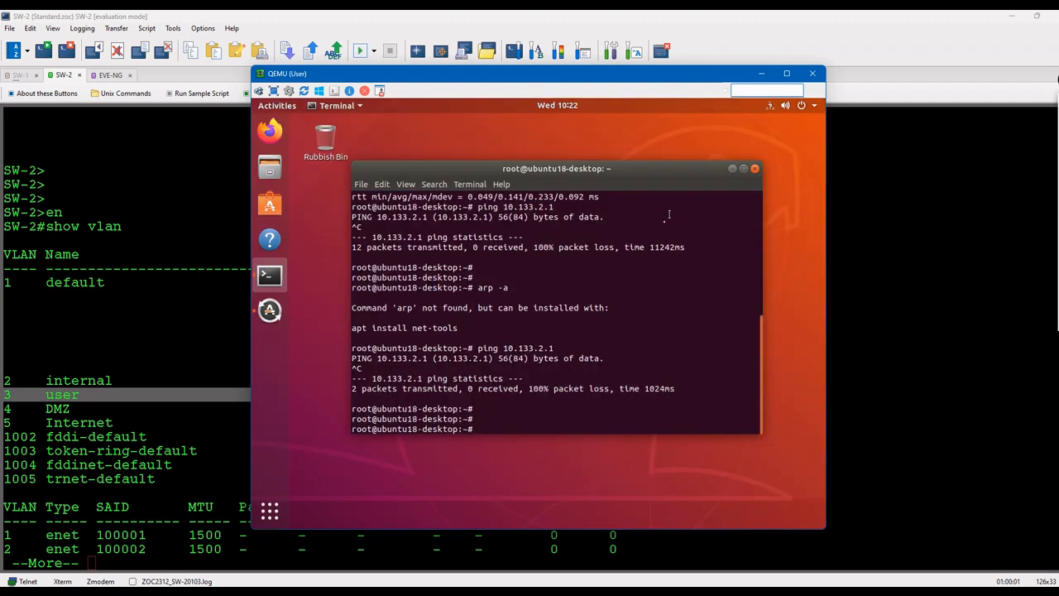
text(ifconfig)
key(Return)
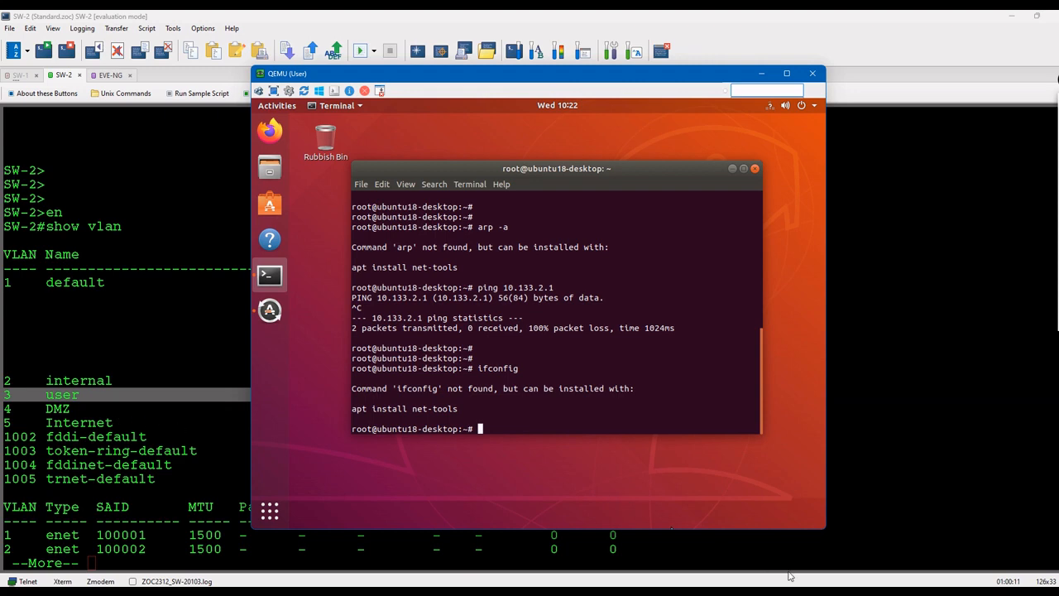
mouse_move(824, 594)
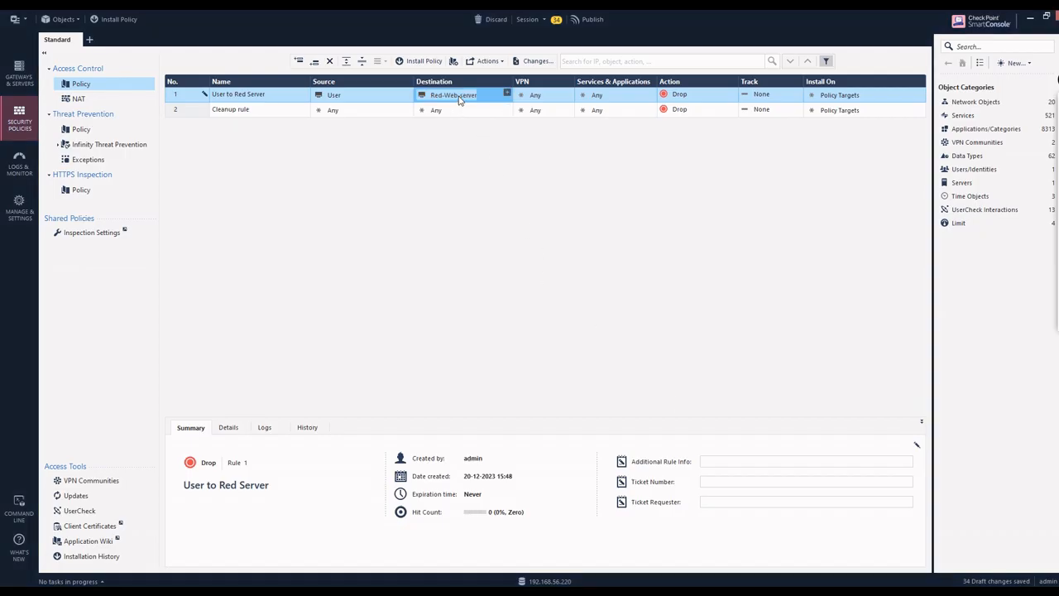
Step: Change the Red-Web-server host's IPv4 address to 10.133.3.10, accepting the duplicate-IP warning
double_click(458, 96)
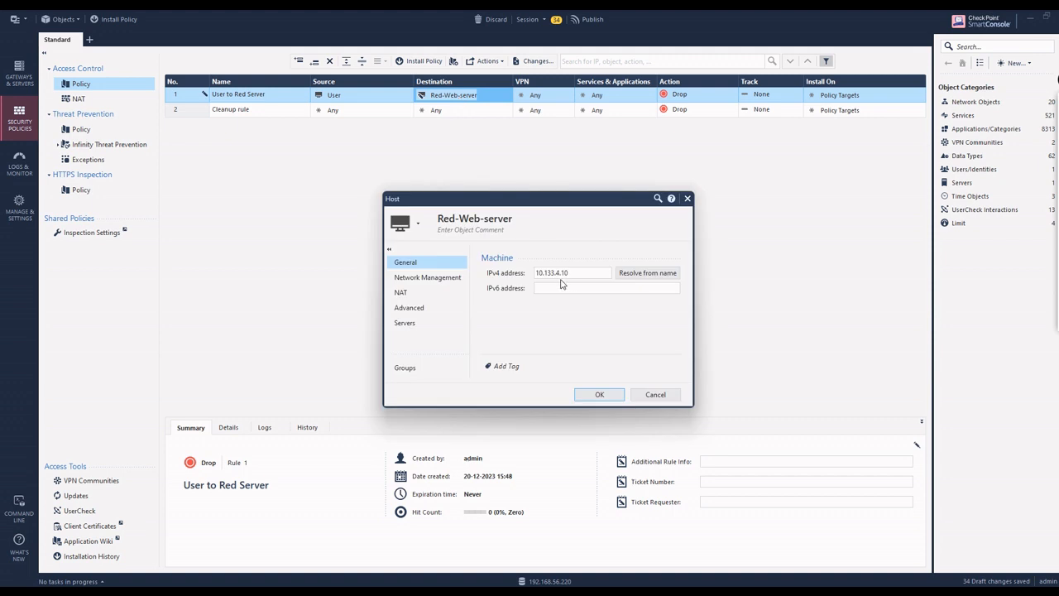
click(559, 273)
text(3)
click(599, 394)
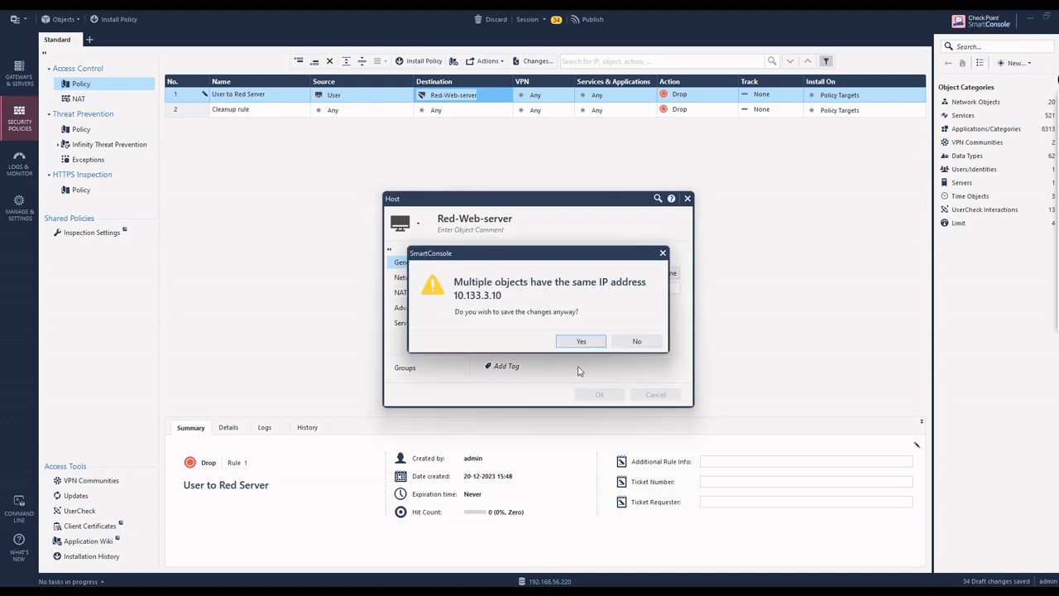
click(581, 341)
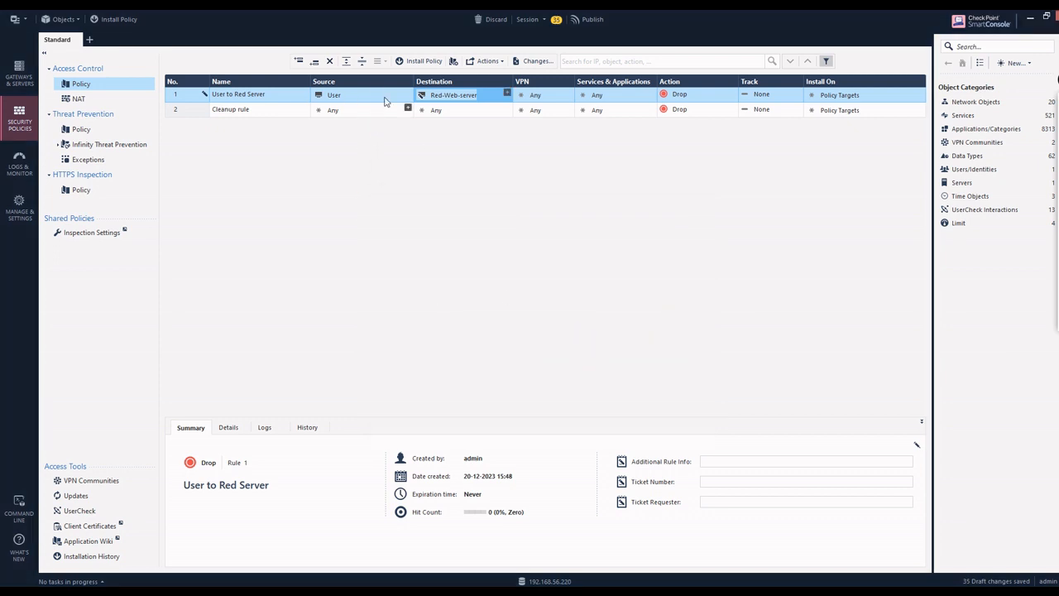
Step: Edit the User host object's IPv4 address and save it
double_click(332, 94)
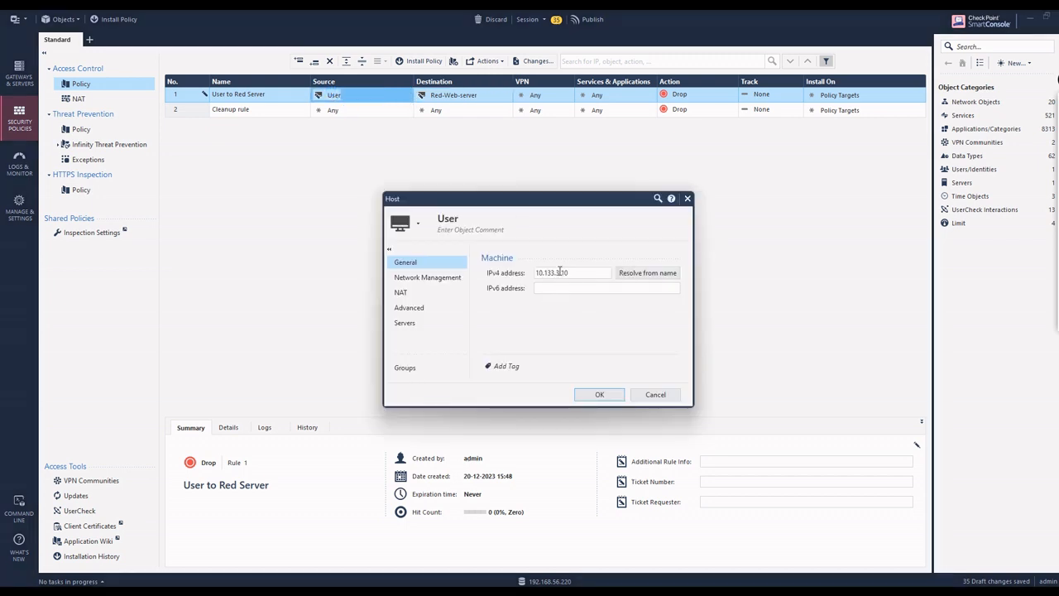
click(560, 272)
key(Return)
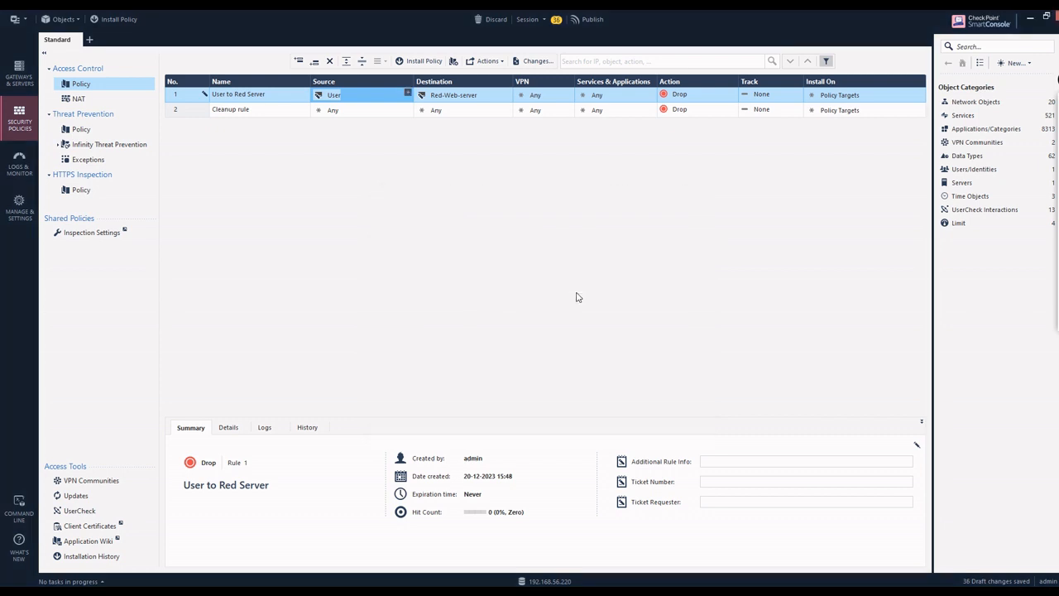
Step: Set rule 1's action to Accept and replace Any with the http service
click(733, 93)
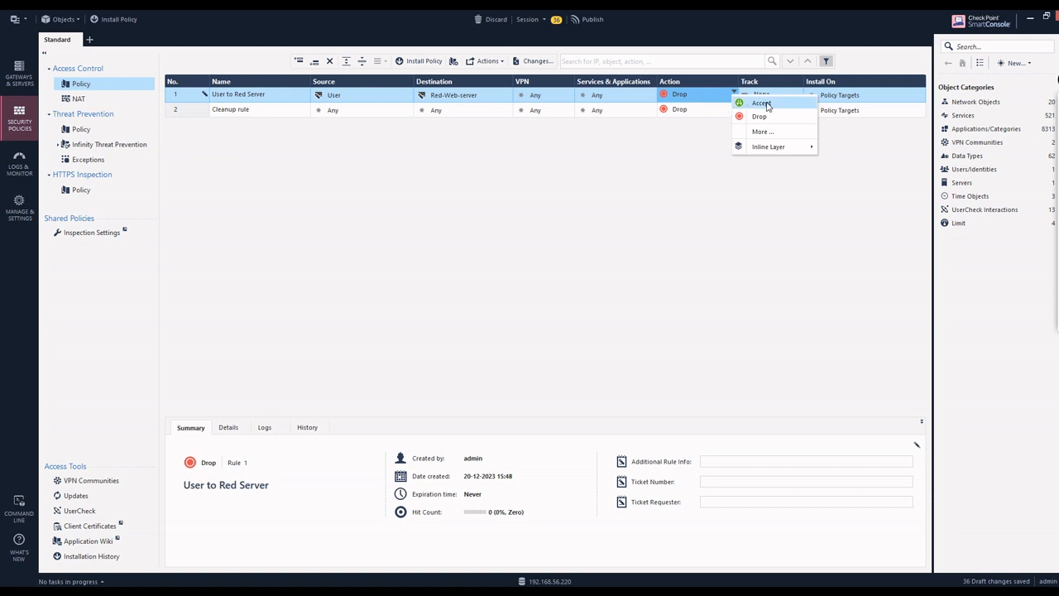
click(758, 102)
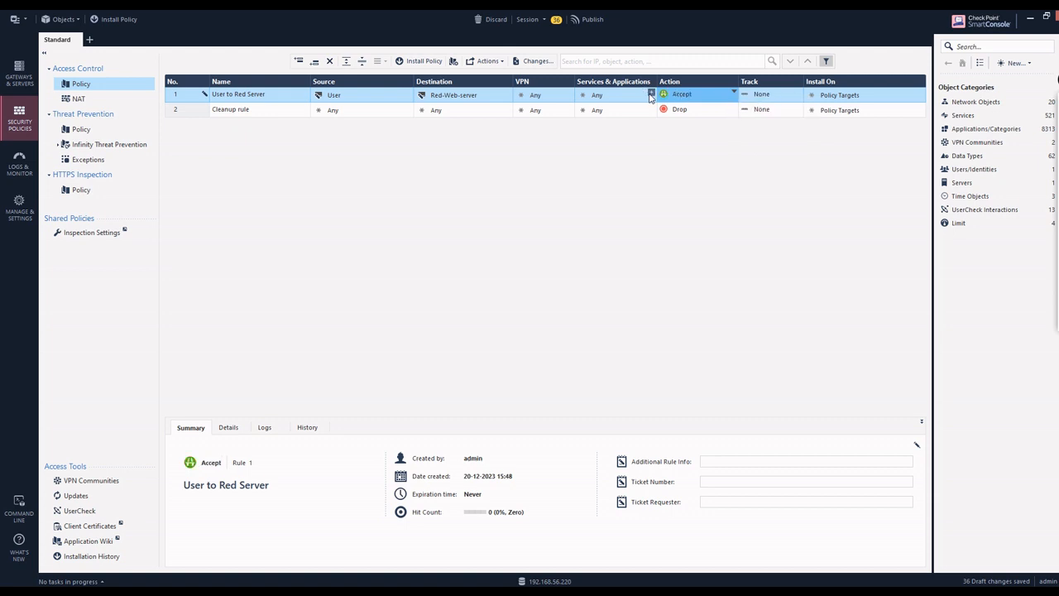
click(651, 94)
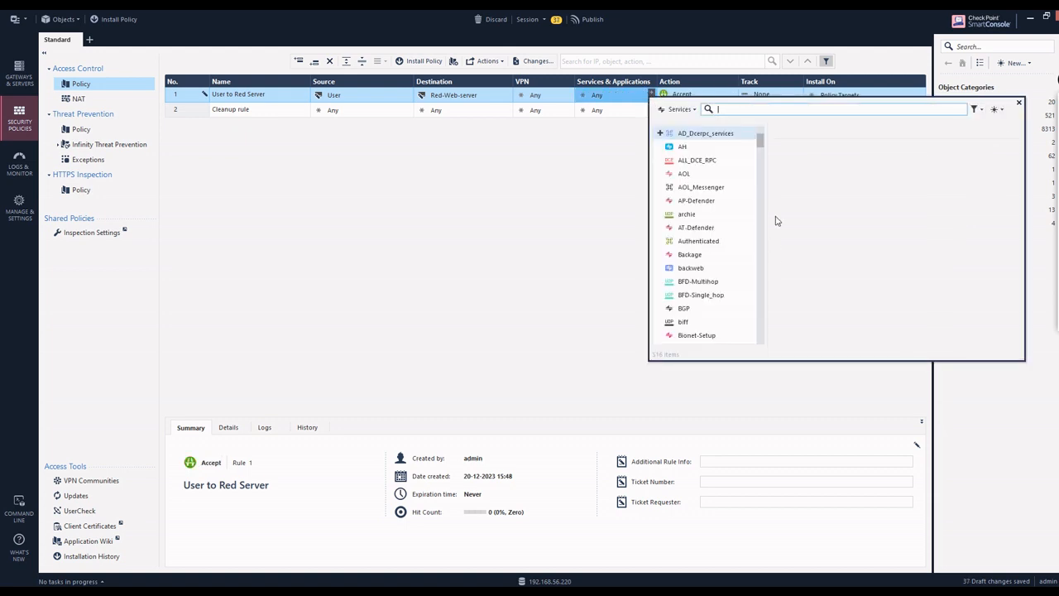
text(ld)
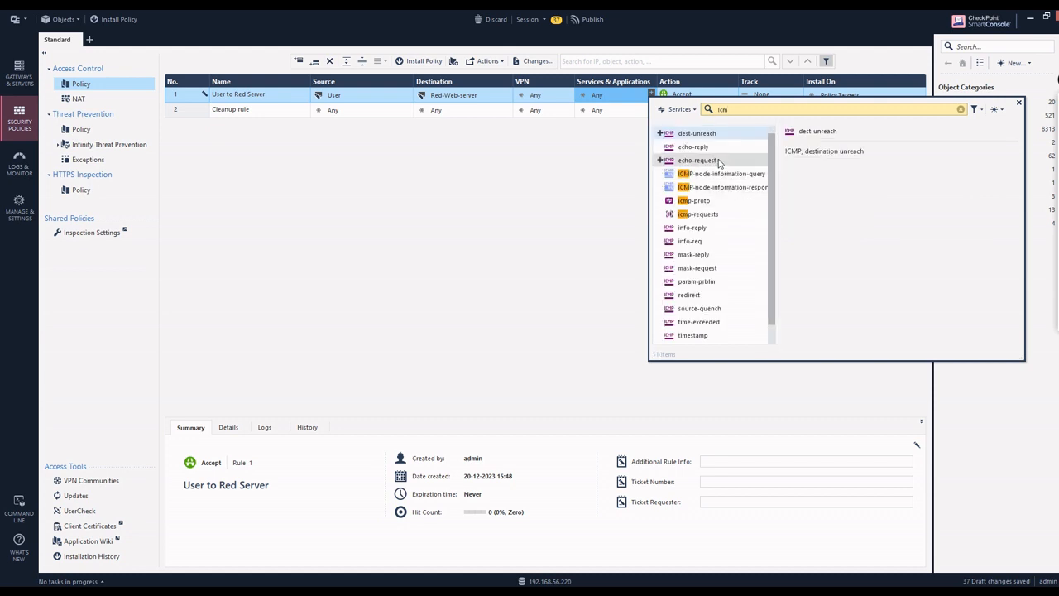
key(BackSpace)
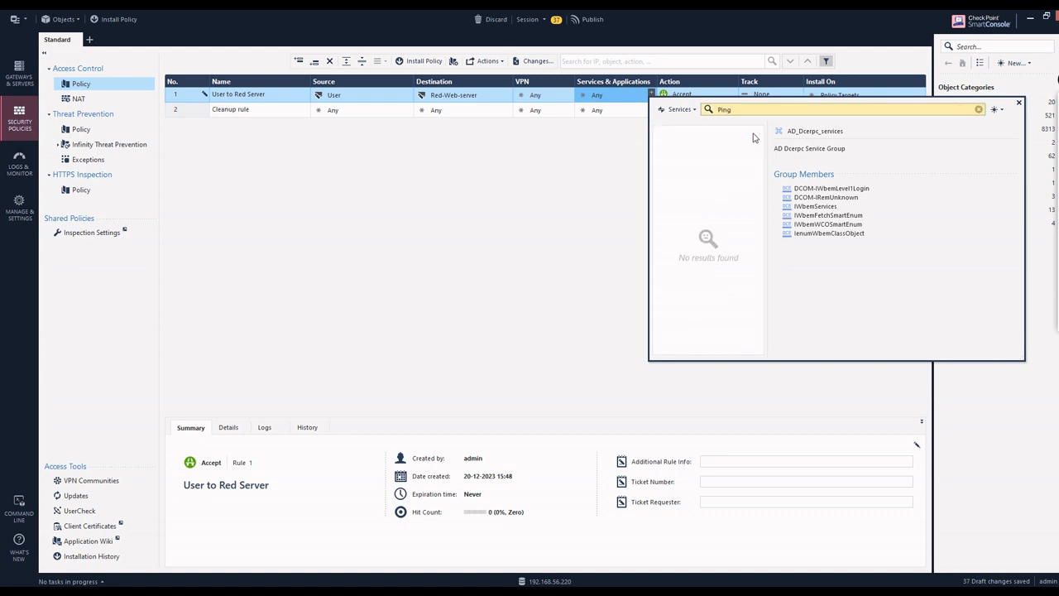
key(BackSpace)
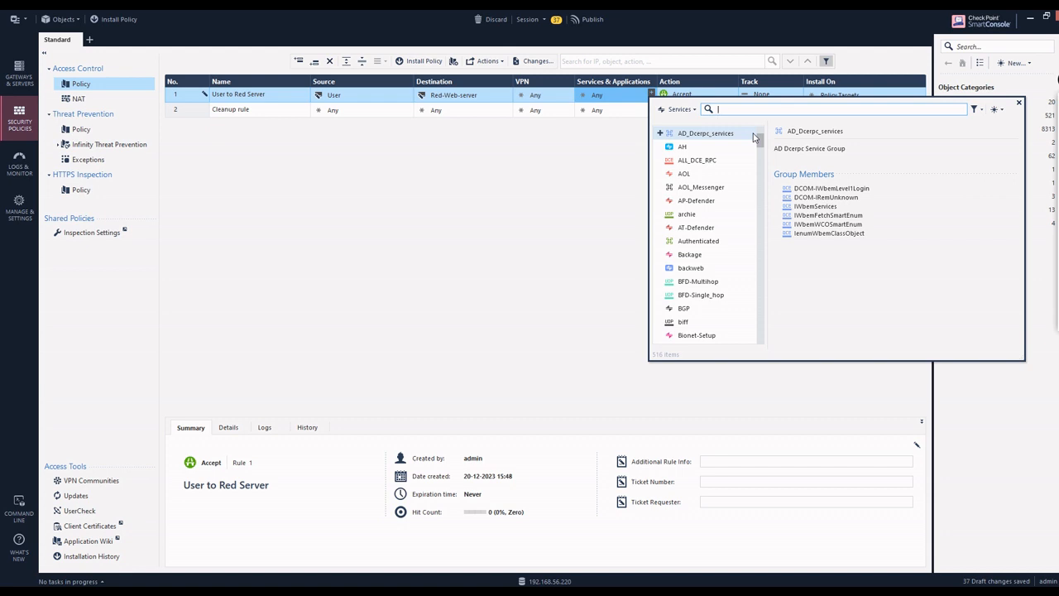
text(i)
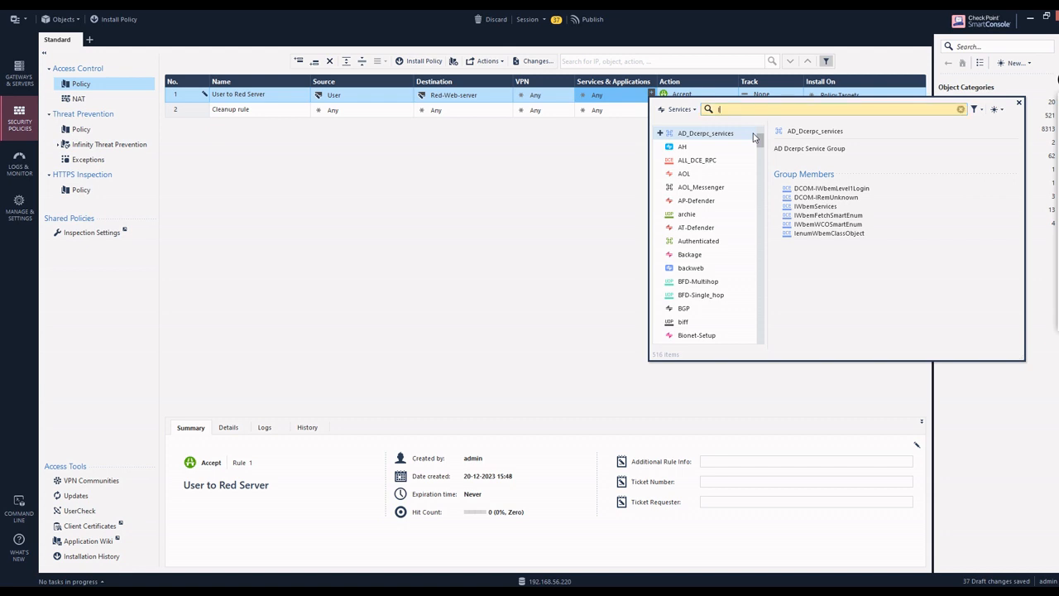
key(BackSpace)
text(Http)
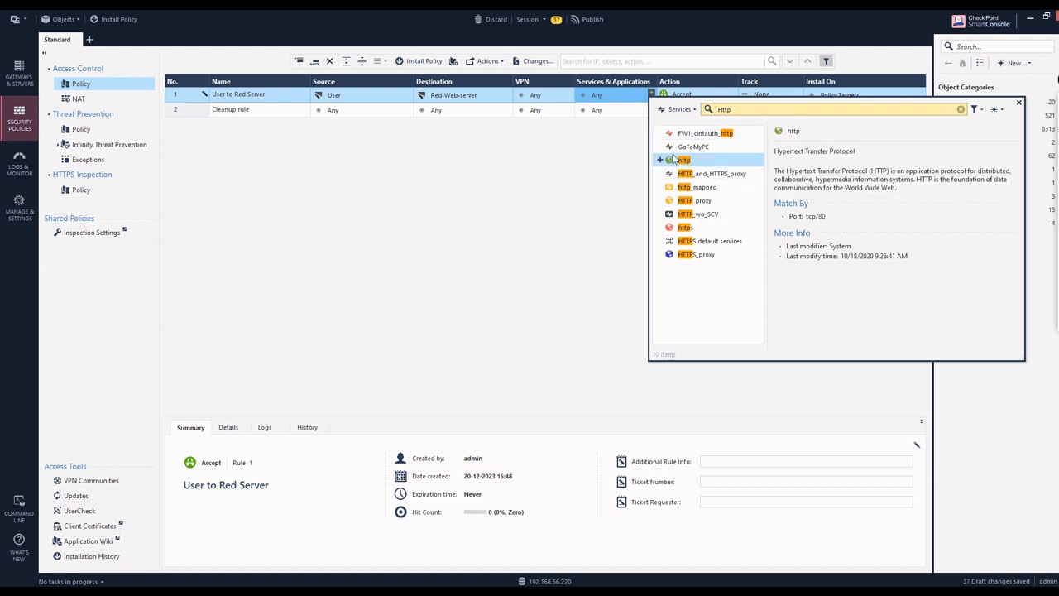
click(662, 162)
click(1021, 102)
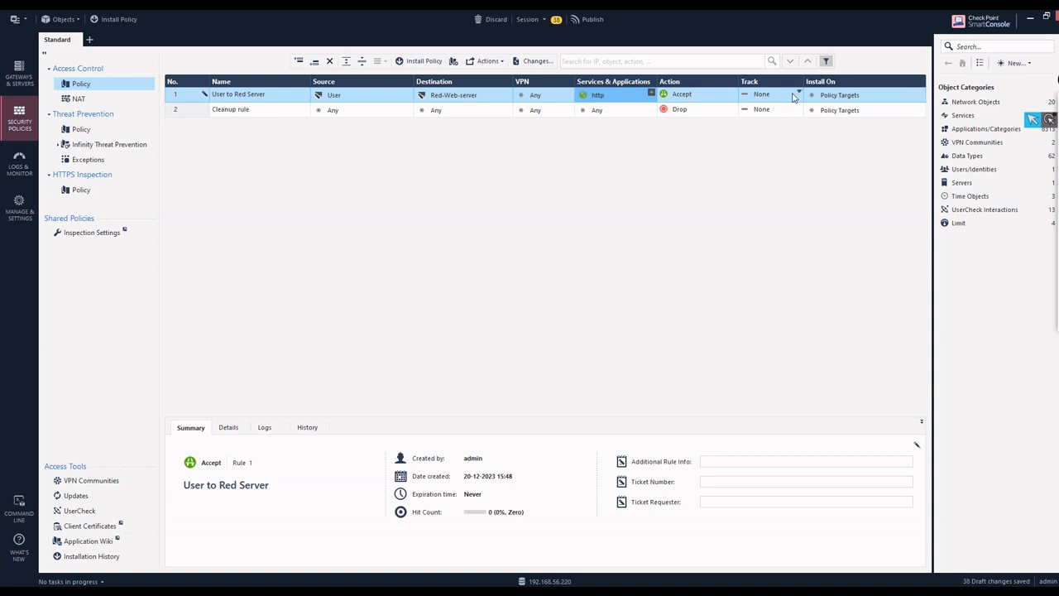
Step: Change rule 1's Track from None to Log, leaving Install On gateways unchanged
click(766, 99)
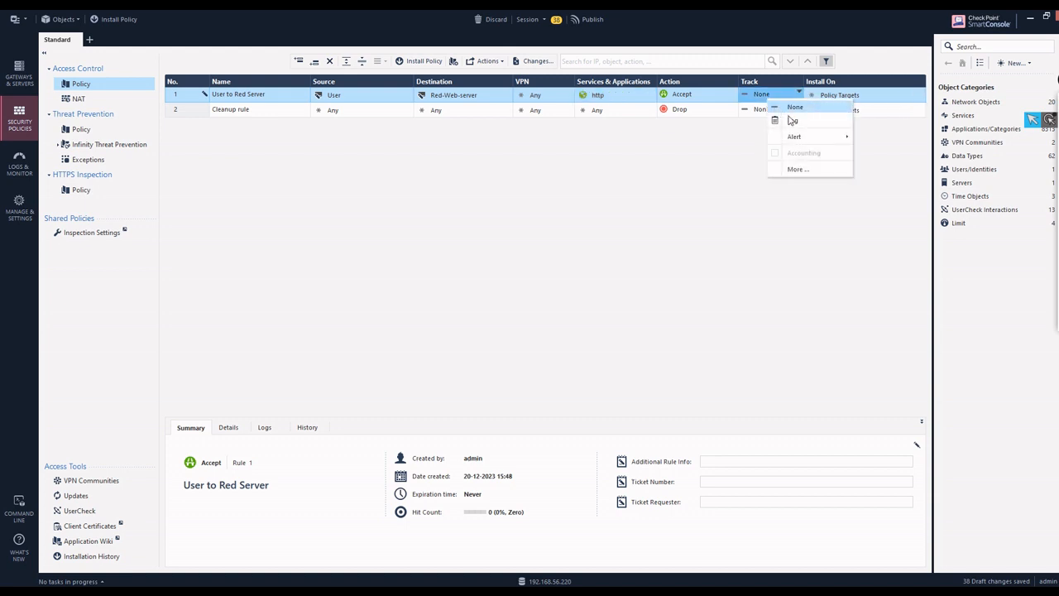
click(791, 121)
click(844, 97)
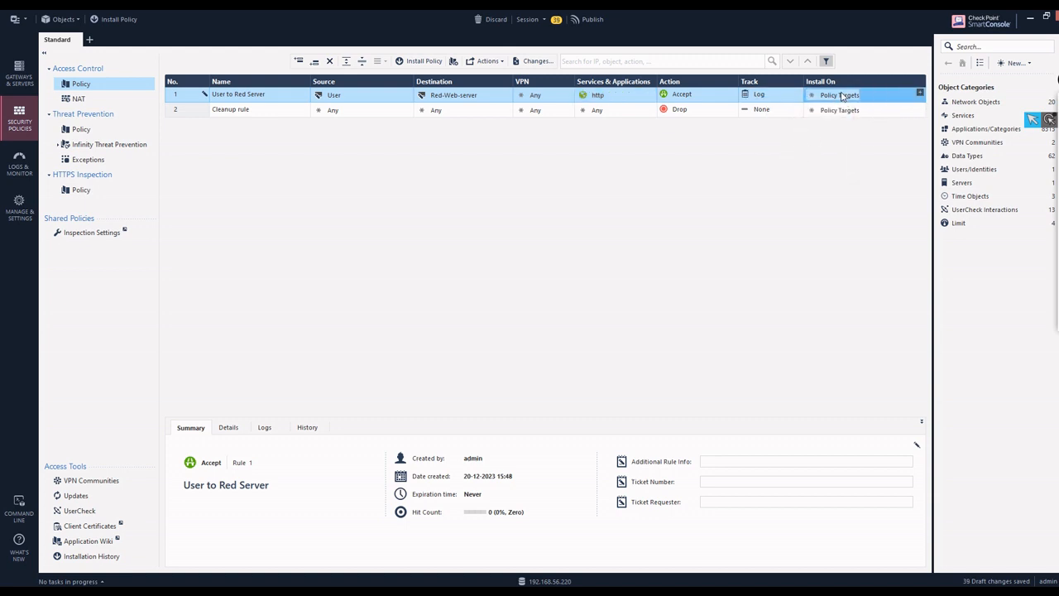
click(920, 94)
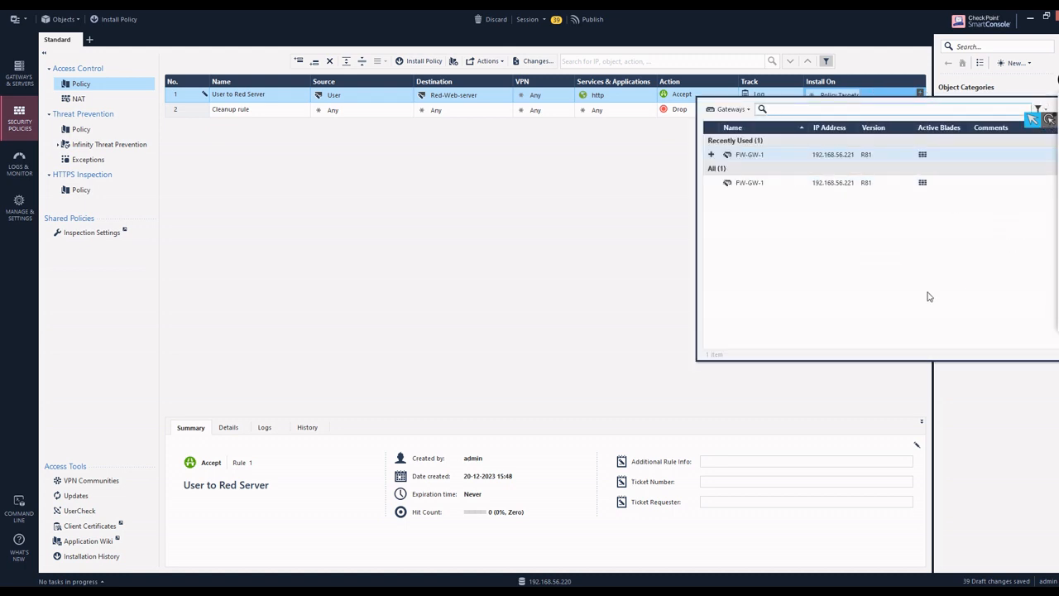
click(322, 343)
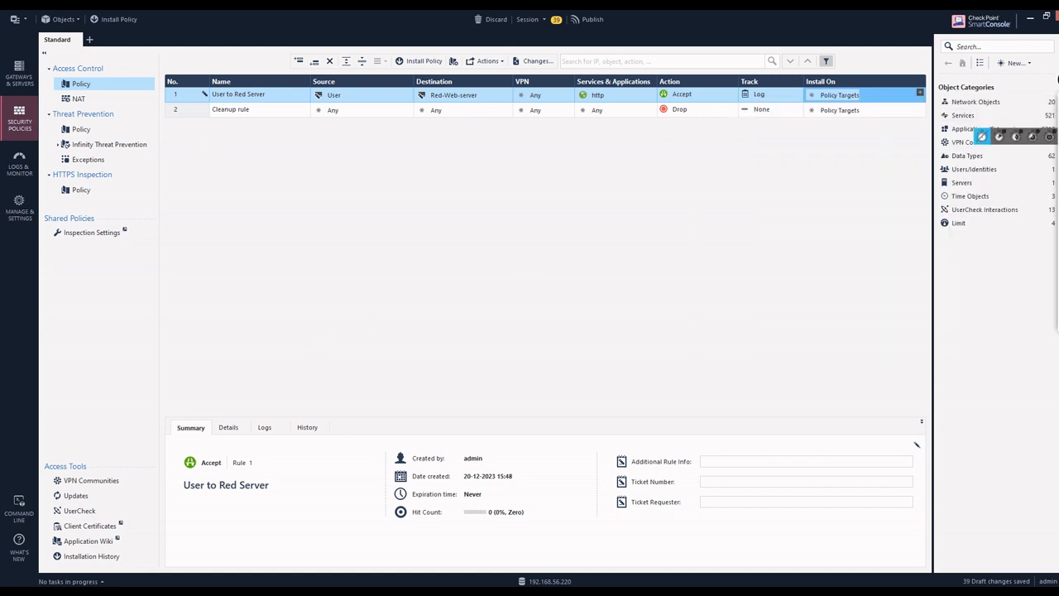
click(1013, 156)
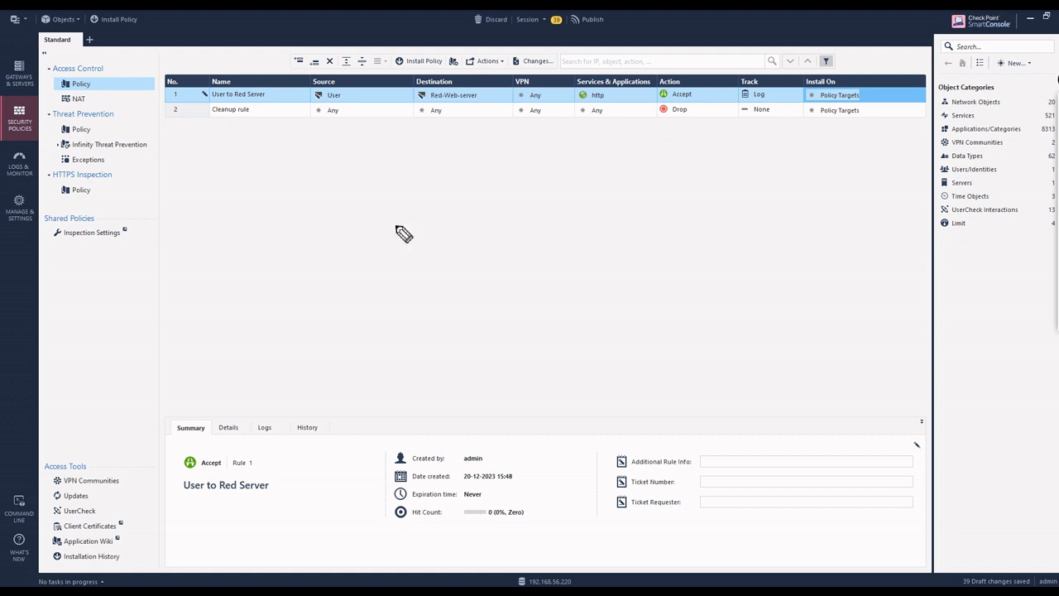
drag(363, 252, 376, 254)
drag(288, 240, 340, 266)
mouse_move(286, 239)
mouse_down()
mouse_move(339, 267)
mouse_move(299, 213)
mouse_move(310, 225)
mouse_move(394, 220)
mouse_up()
mouse_move(405, 201)
mouse_down()
mouse_move(409, 226)
mouse_move(461, 200)
mouse_move(460, 186)
mouse_up()
mouse_move(464, 186)
mouse_down()
mouse_move(470, 201)
mouse_move(479, 178)
mouse_up()
drag(490, 176, 492, 194)
mouse_move(346, 267)
mouse_down()
mouse_move(419, 259)
mouse_move(429, 273)
mouse_up()
mouse_move(423, 247)
mouse_down()
mouse_move(448, 269)
mouse_move(613, 191)
mouse_up()
mouse_move(563, 237)
mouse_down()
mouse_move(631, 197)
mouse_move(607, 229)
mouse_up()
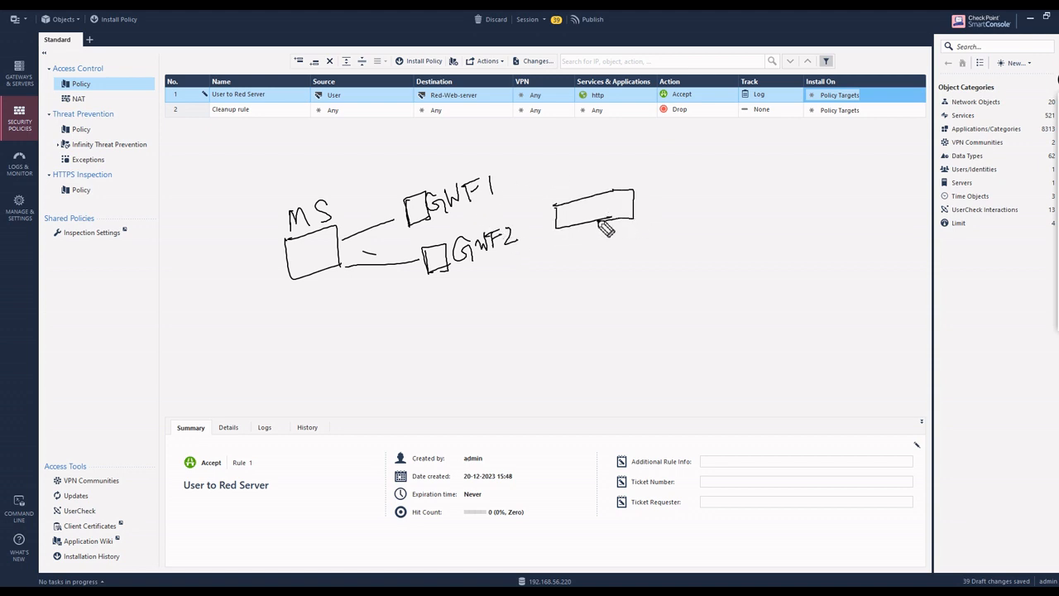
click(637, 204)
mouse_move(813, 97)
mouse_down()
mouse_move(786, 125)
mouse_move(515, 189)
mouse_move(534, 195)
mouse_up()
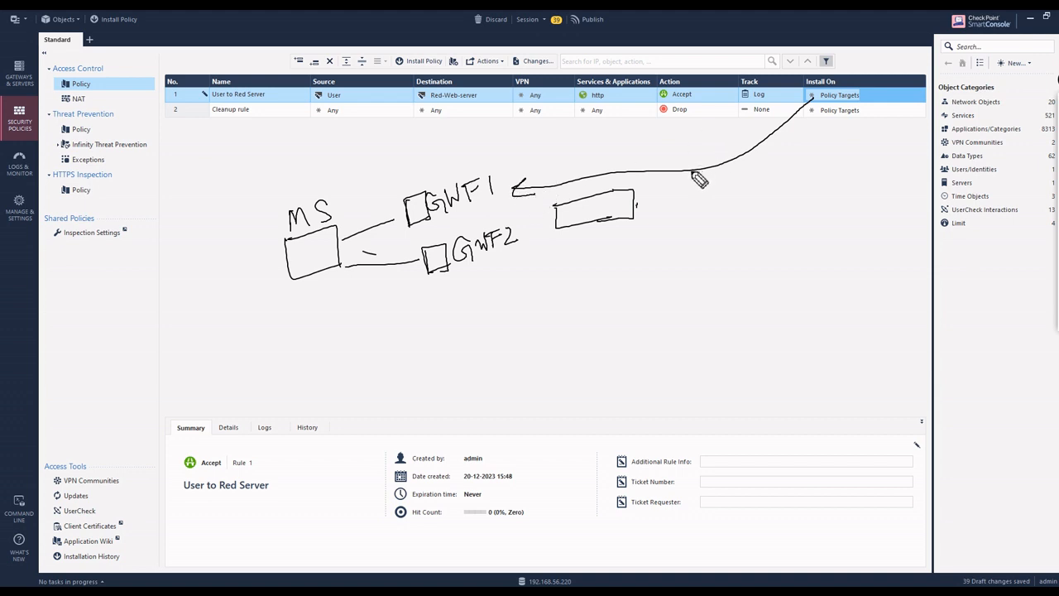
mouse_move(695, 170)
mouse_down()
mouse_move(633, 205)
mouse_move(517, 242)
mouse_move(534, 250)
mouse_up()
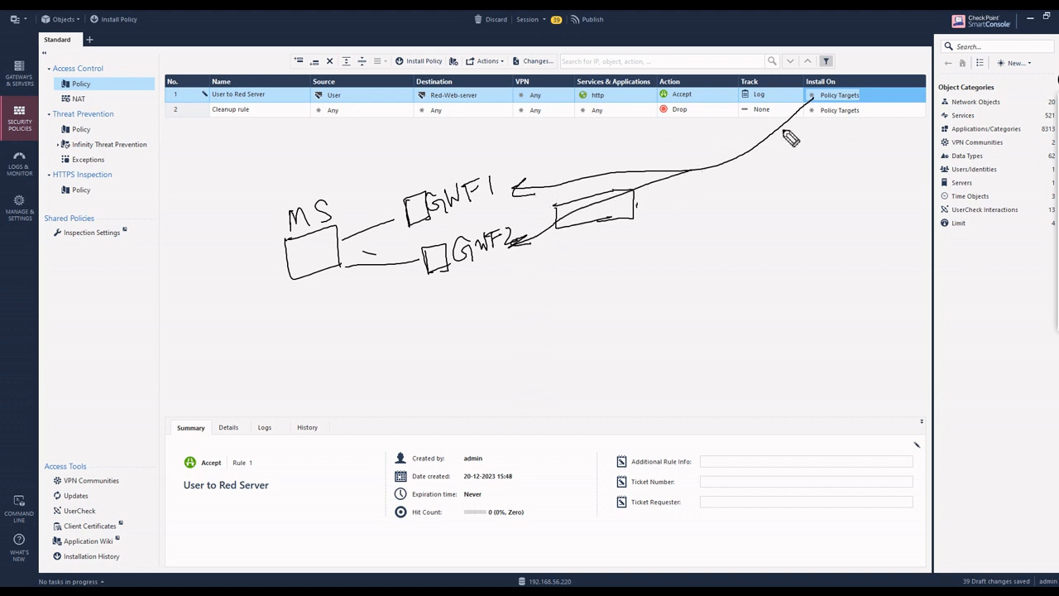
drag(427, 231, 512, 213)
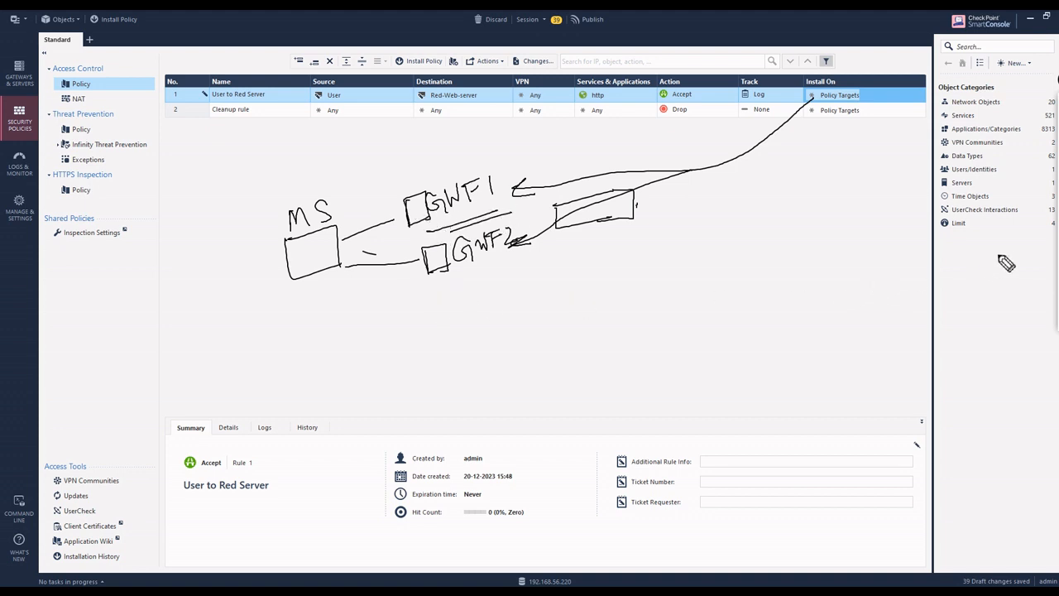
click(1057, 217)
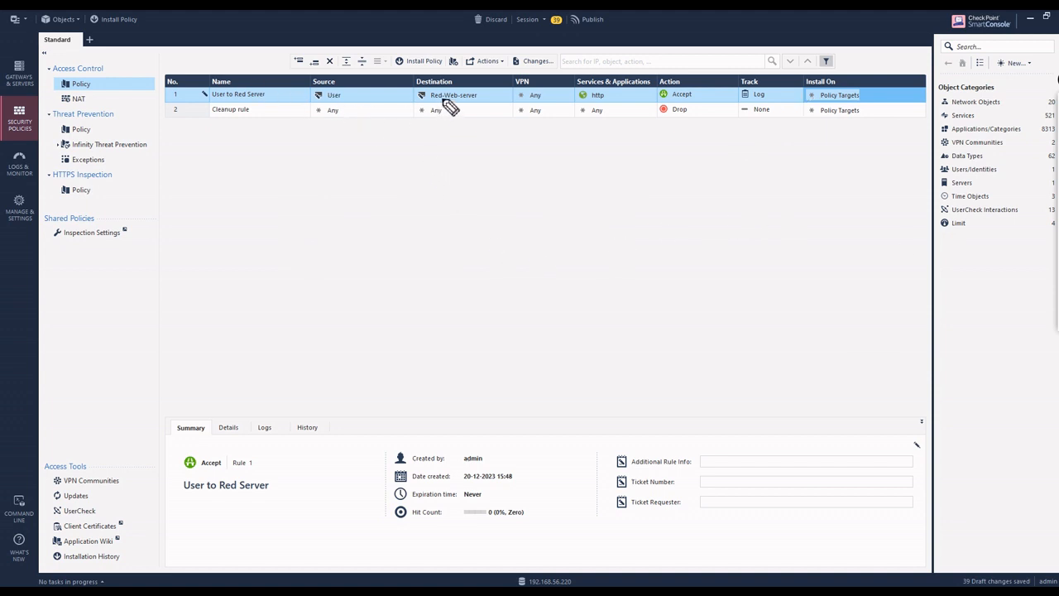
Step: Start Install Policy and choose Publish & Install for the 39 unpublished changes
mouse_move(1054, 147)
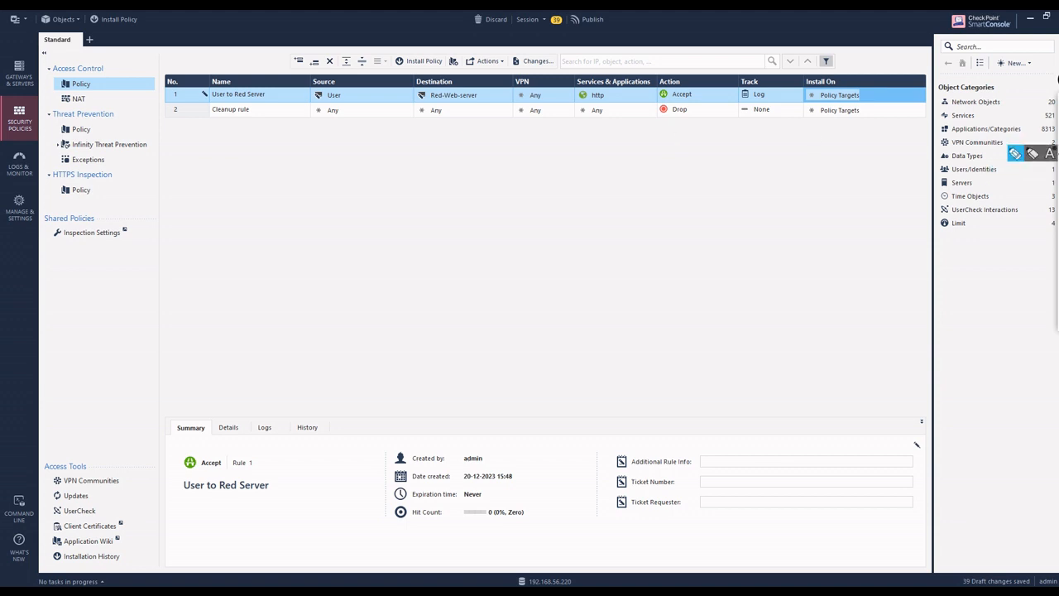
click(1032, 121)
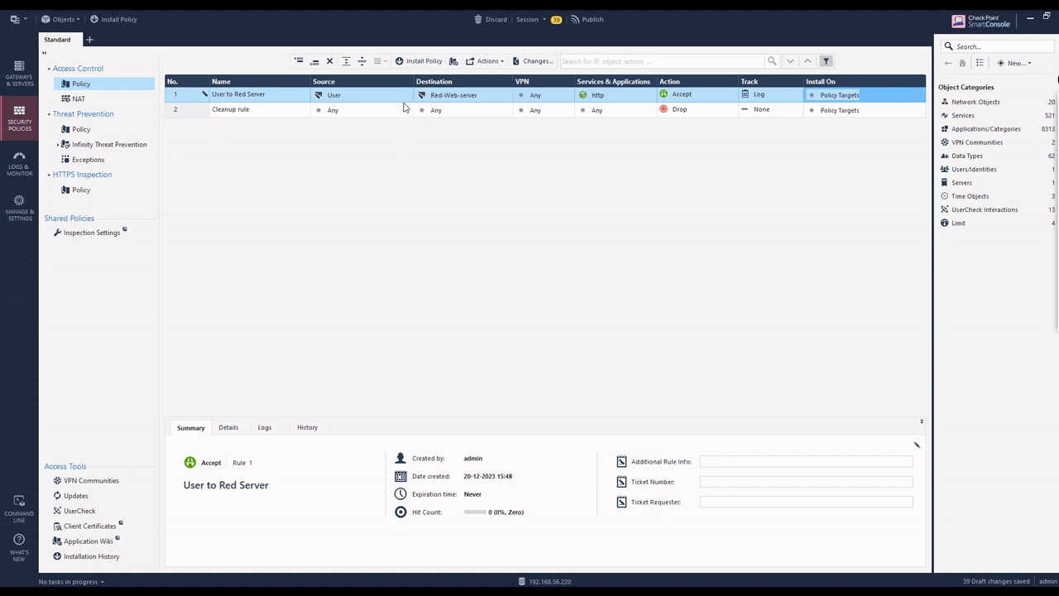
click(431, 69)
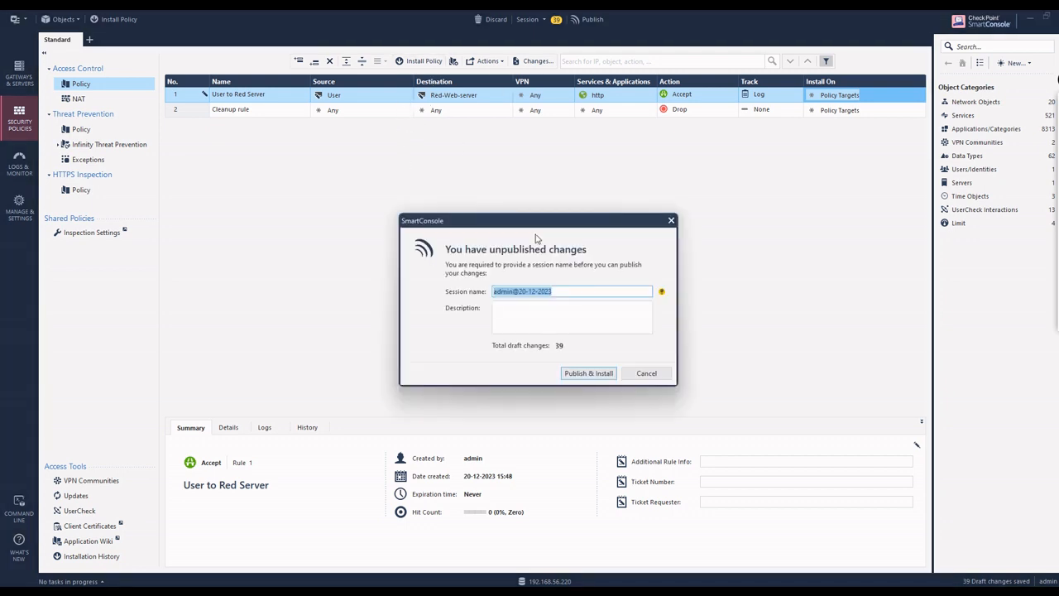
click(589, 374)
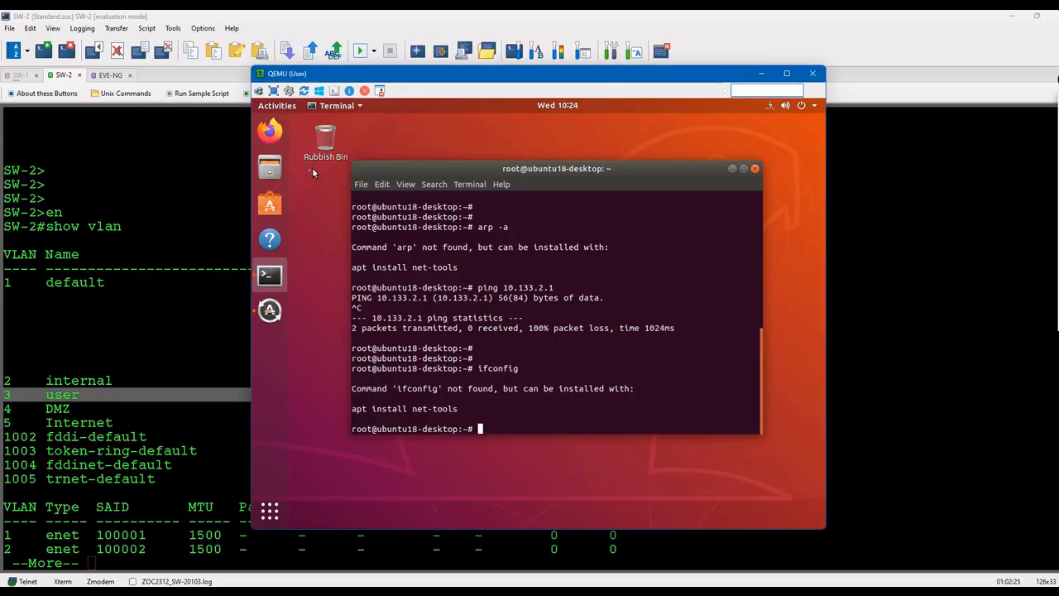
Step: Launch Firefox in the Ubuntu VM and browse to 10.133.3.10
click(269, 130)
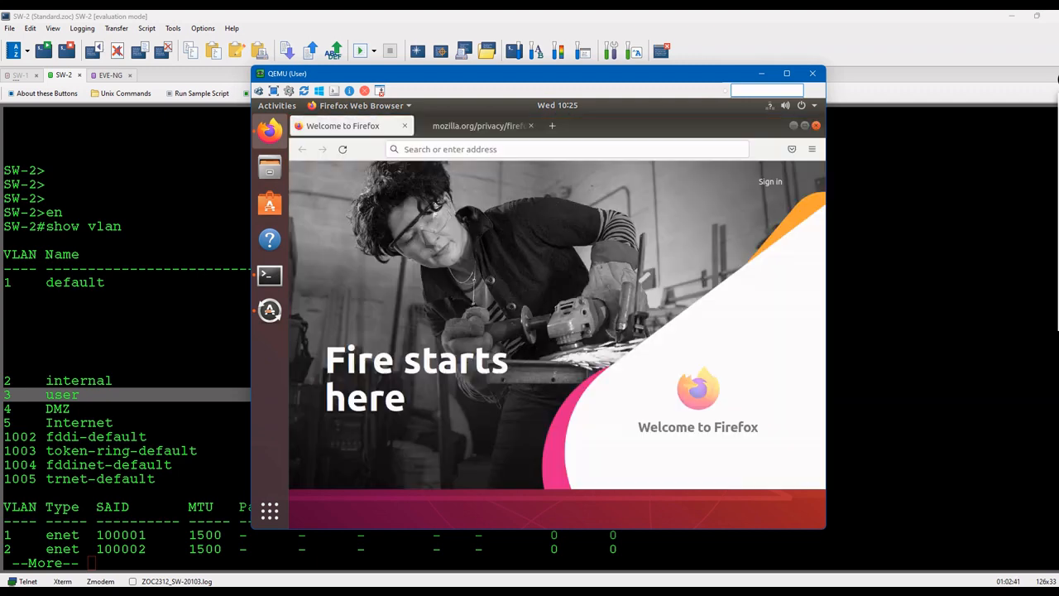
click(481, 149)
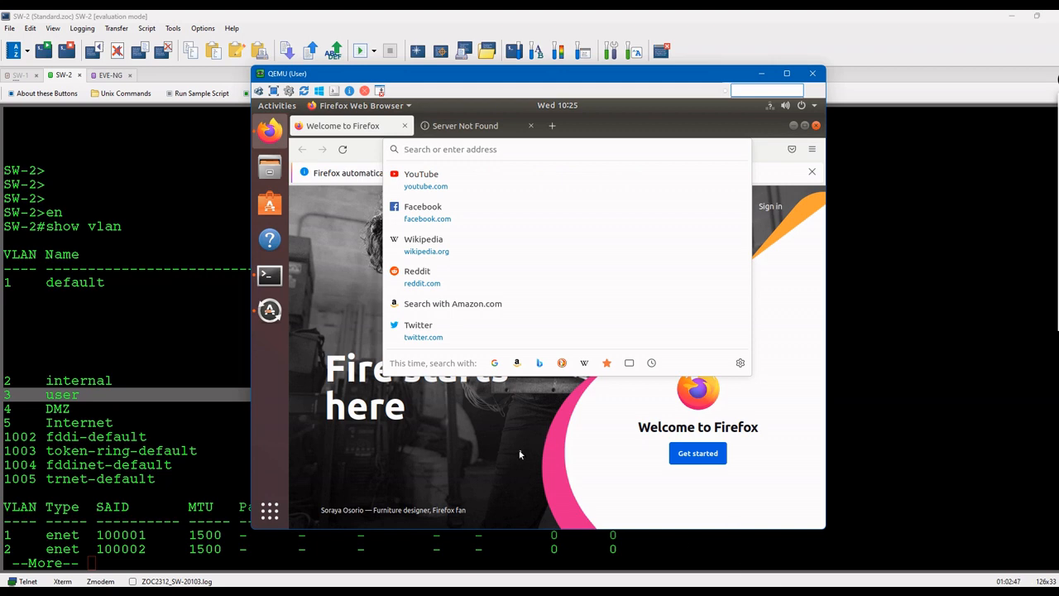
text(10.133.3.10)
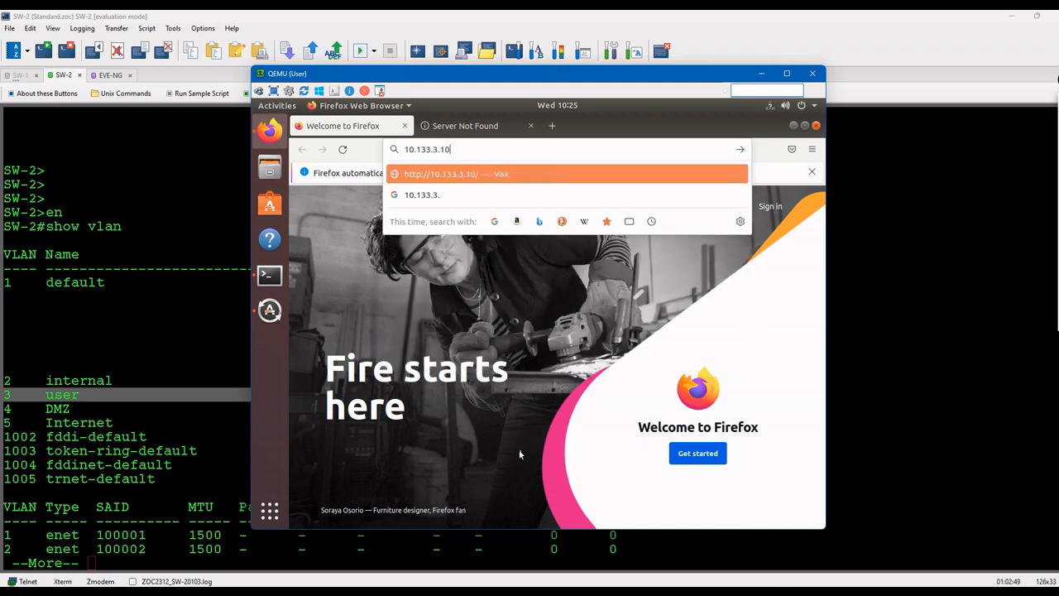
key(Return)
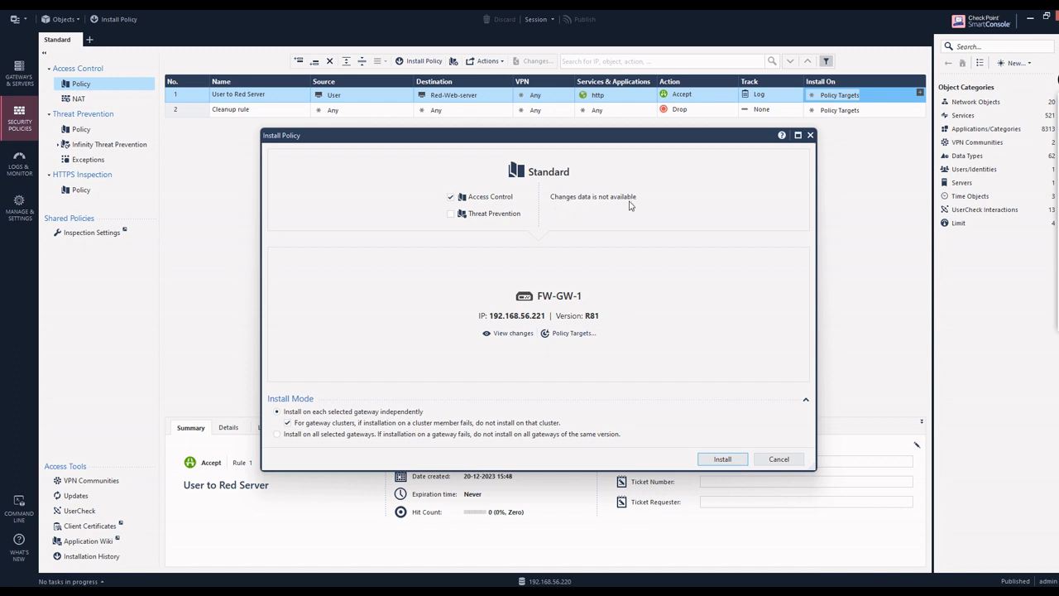
Step: Install Standard's Access Control policy on FW-GW-1 (192.168.56.221, R81)
click(737, 461)
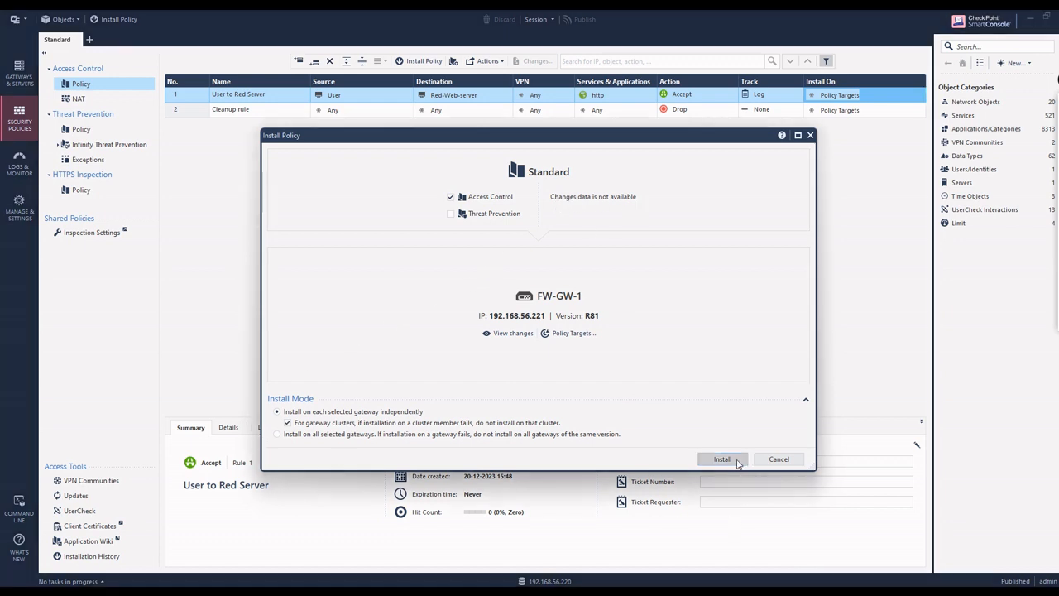
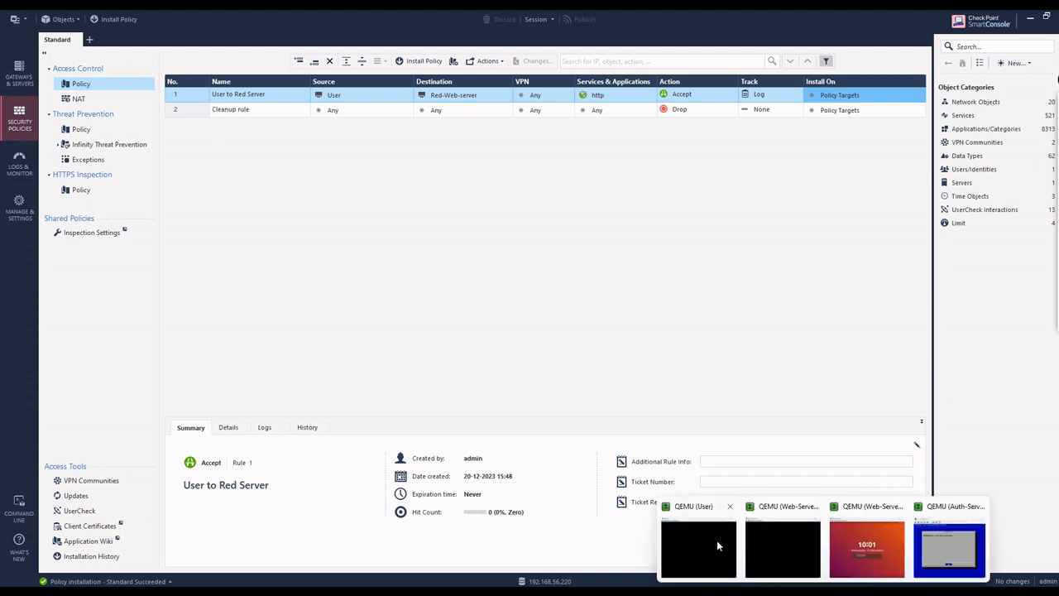
Step: Unlock the User virtual machine in QEMU with its account password
click(717, 540)
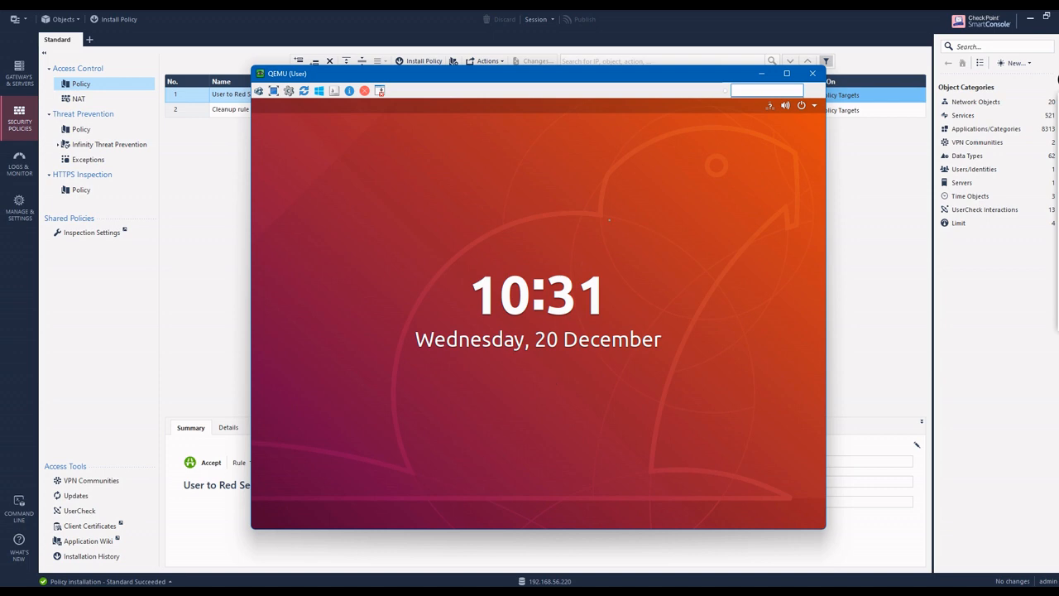
click(554, 378)
text(•)
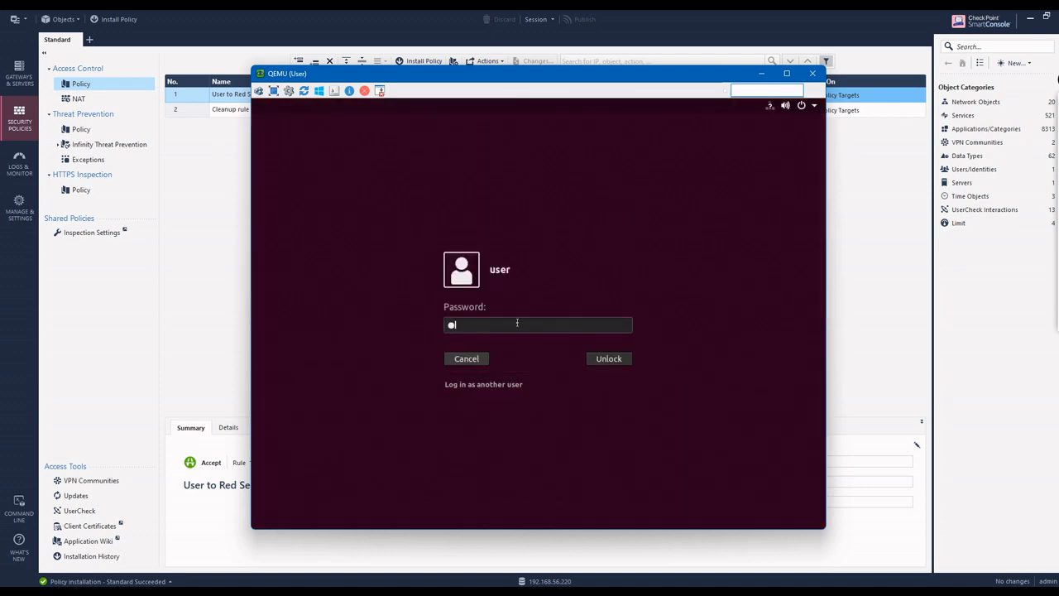
text(••••••)
key(Return)
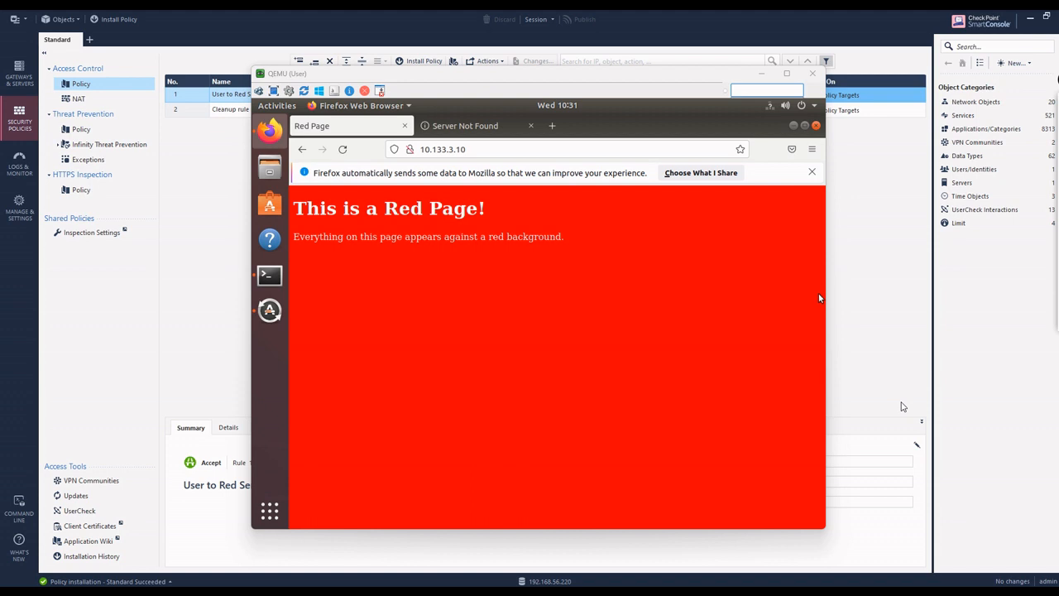
Step: Confirm Firefox shows the Red Page from 10.133.3.10, then minimize the VM window
click(620, 85)
drag(620, 86, 549, 155)
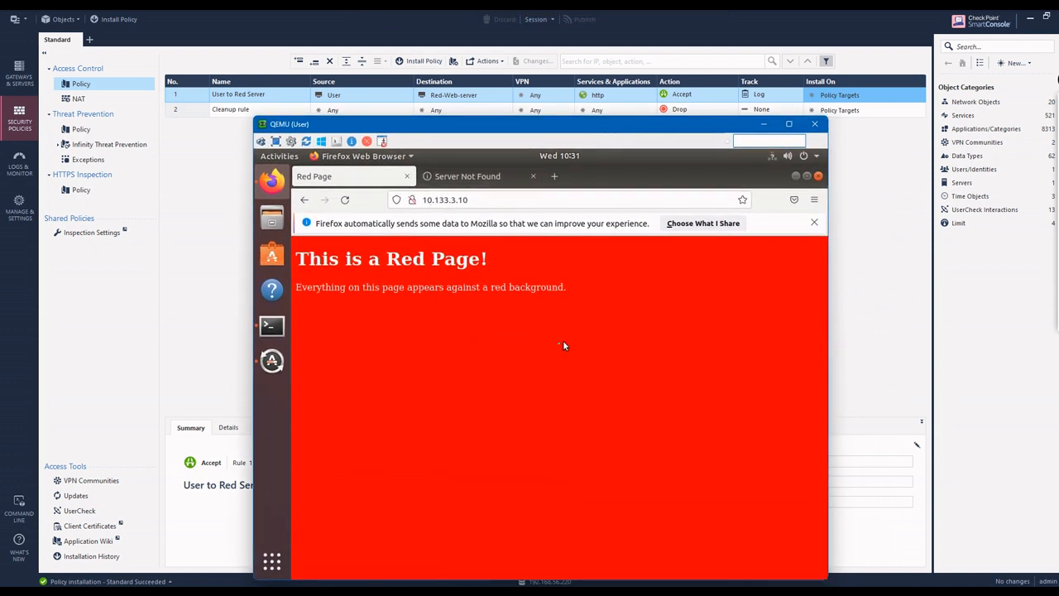
click(763, 124)
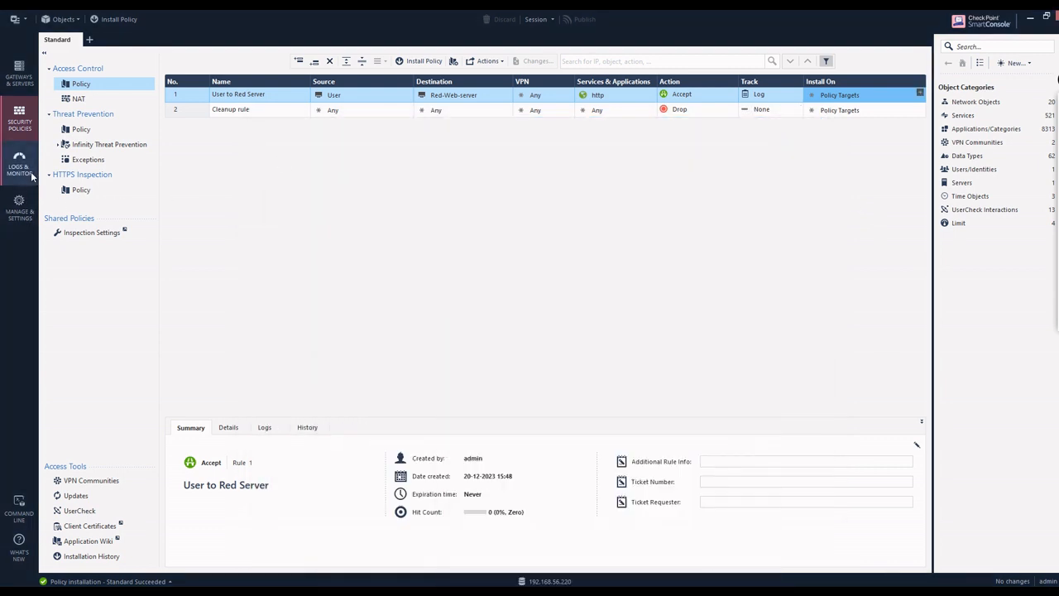
Step: Reload the failed Logs & Monitor tab and open the Logs view for the last 7 days
click(20, 163)
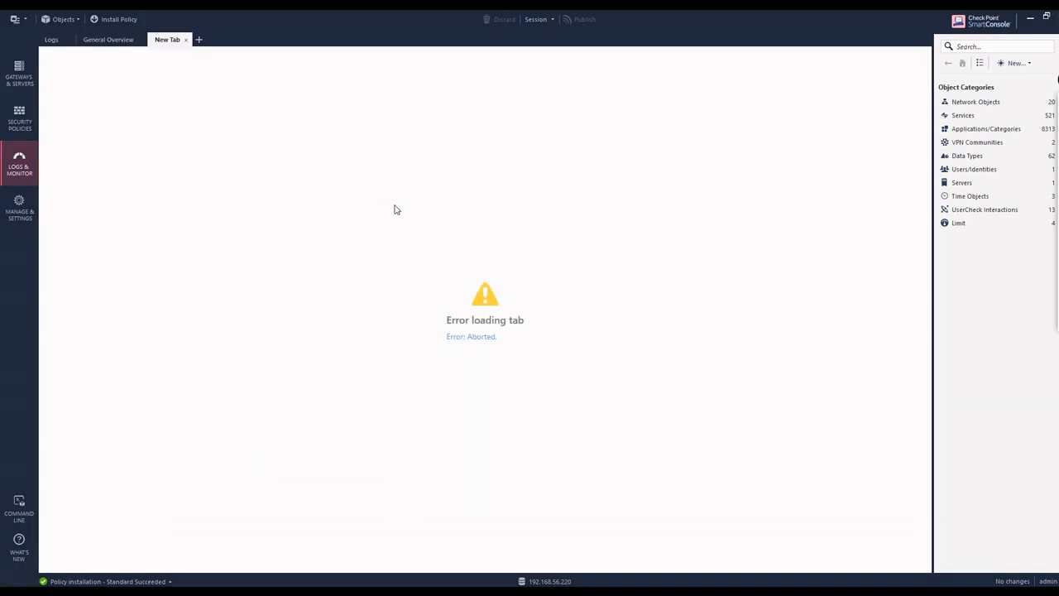
click(460, 336)
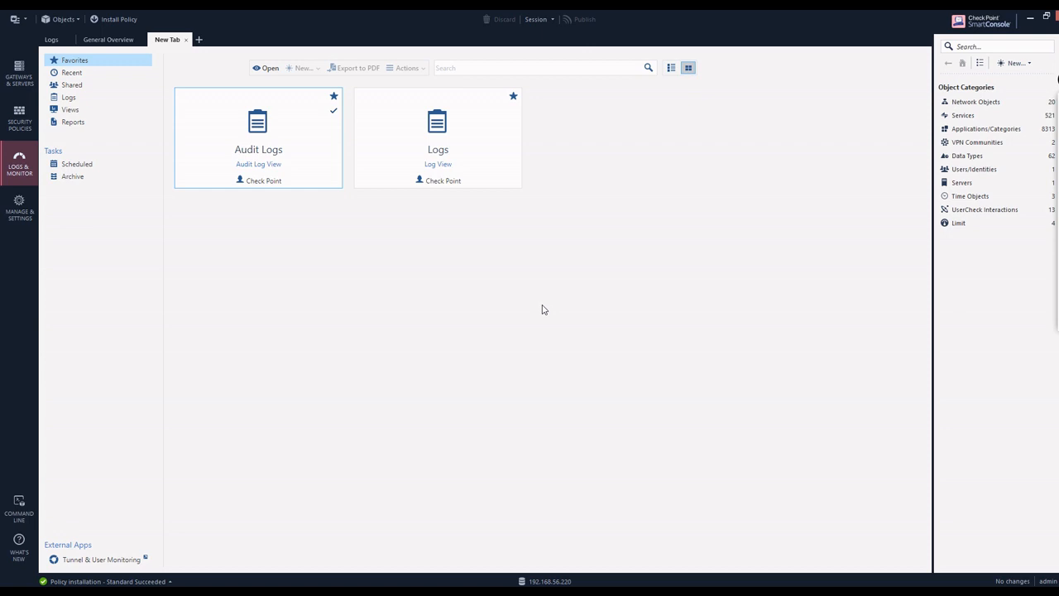
double_click(455, 167)
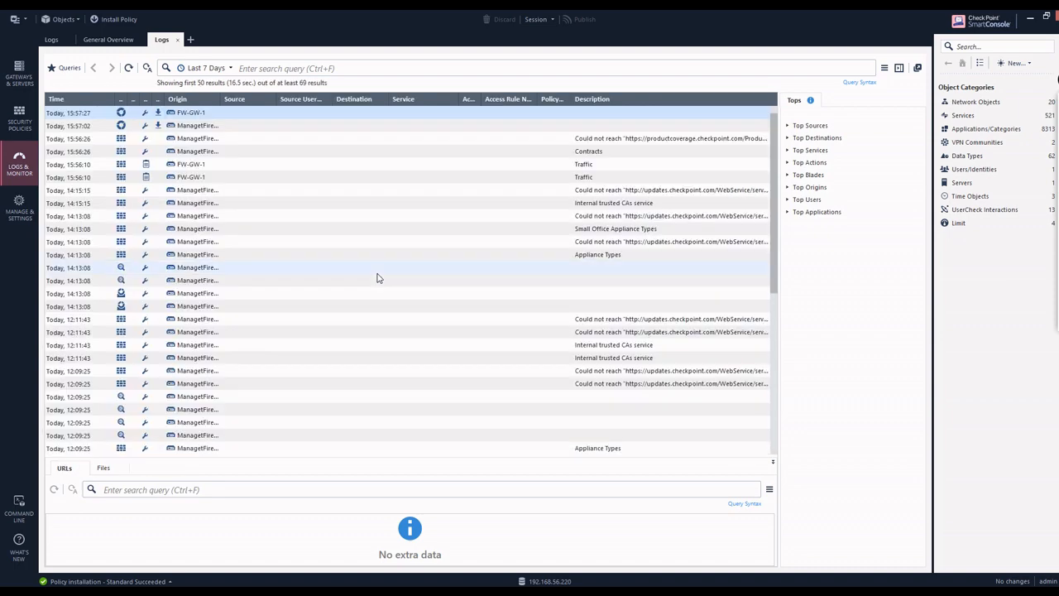
Step: Filter the logs by src:10.133.2.10, which returns 0 results over the last 7 days
scroll(475, 350, down, 15)
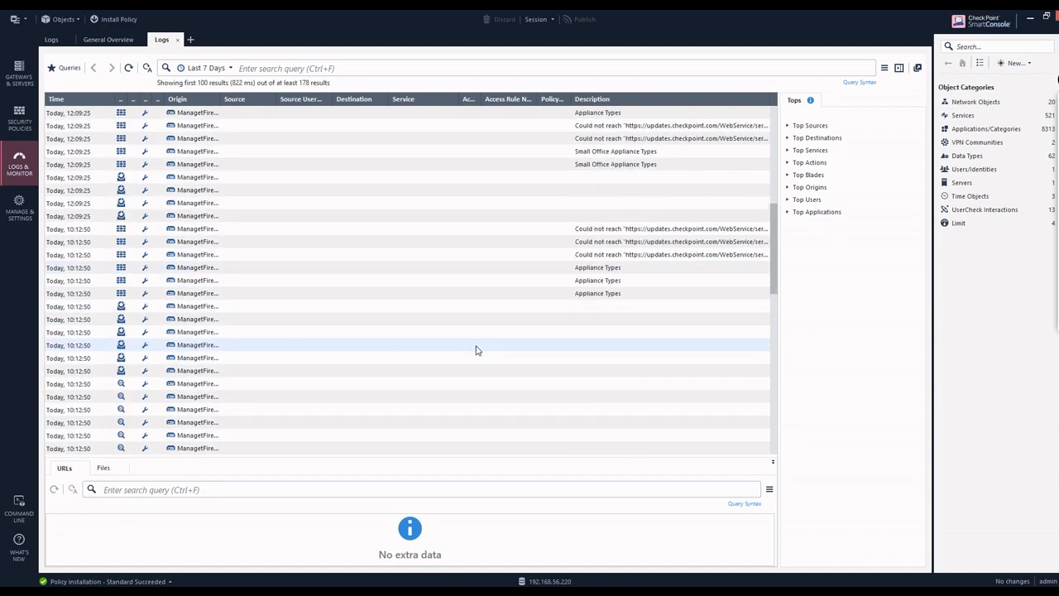
scroll(494, 408, down, 10)
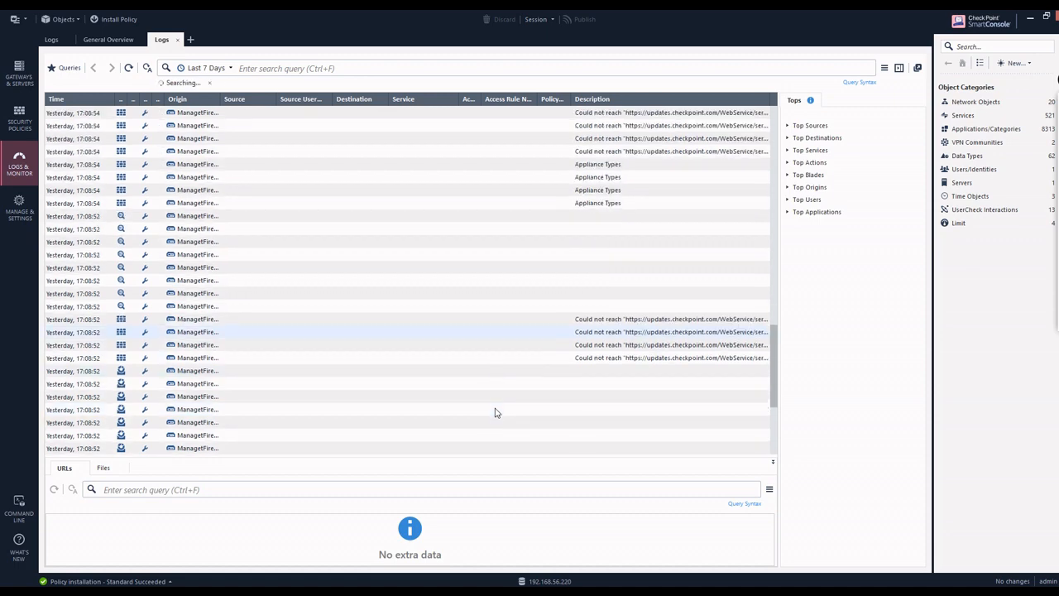
scroll(495, 411, up, 12)
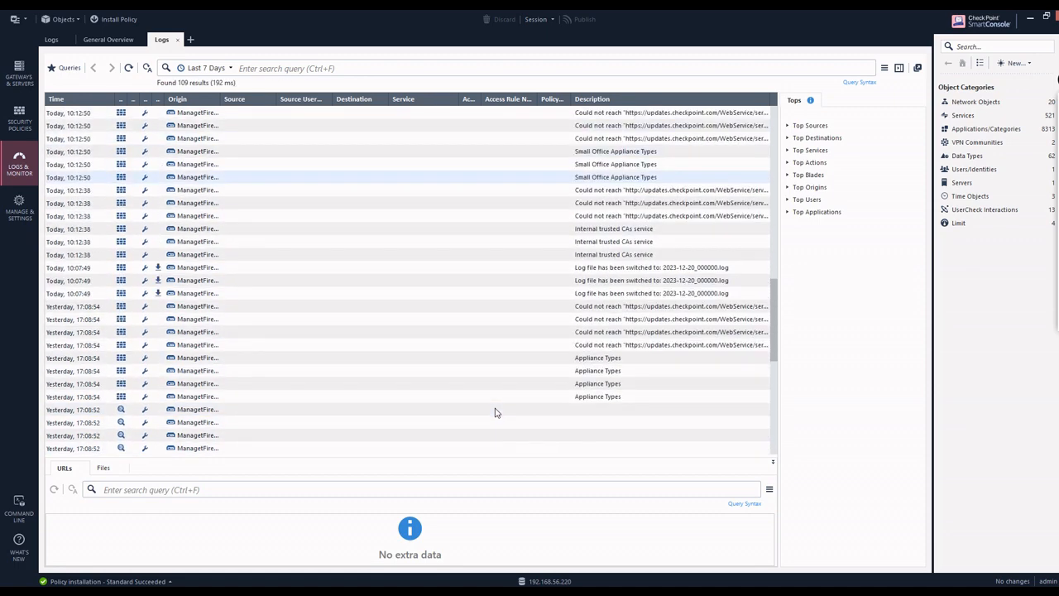
scroll(495, 412, up, 5)
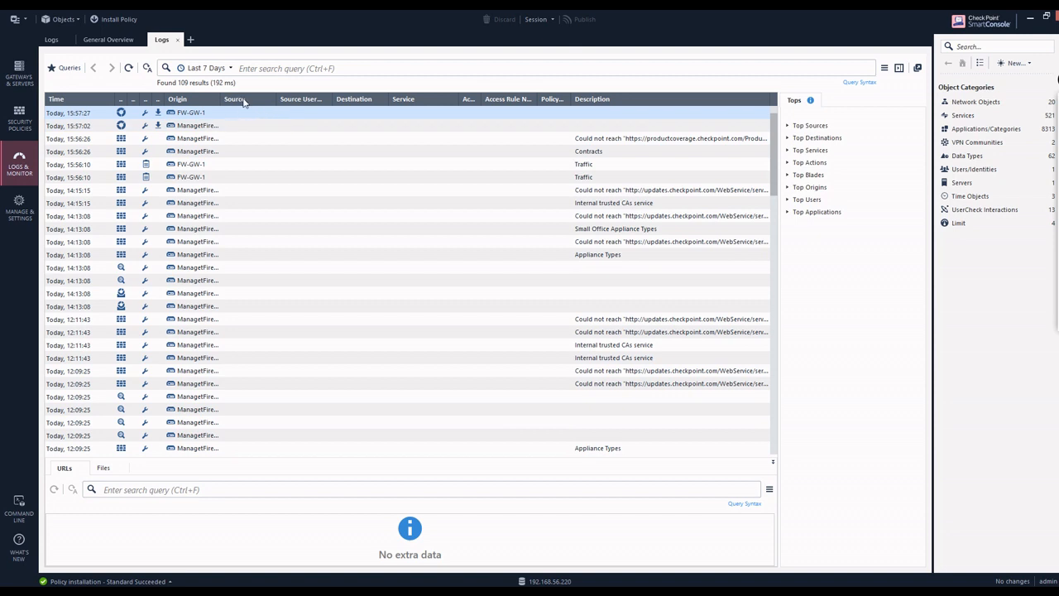
click(279, 70)
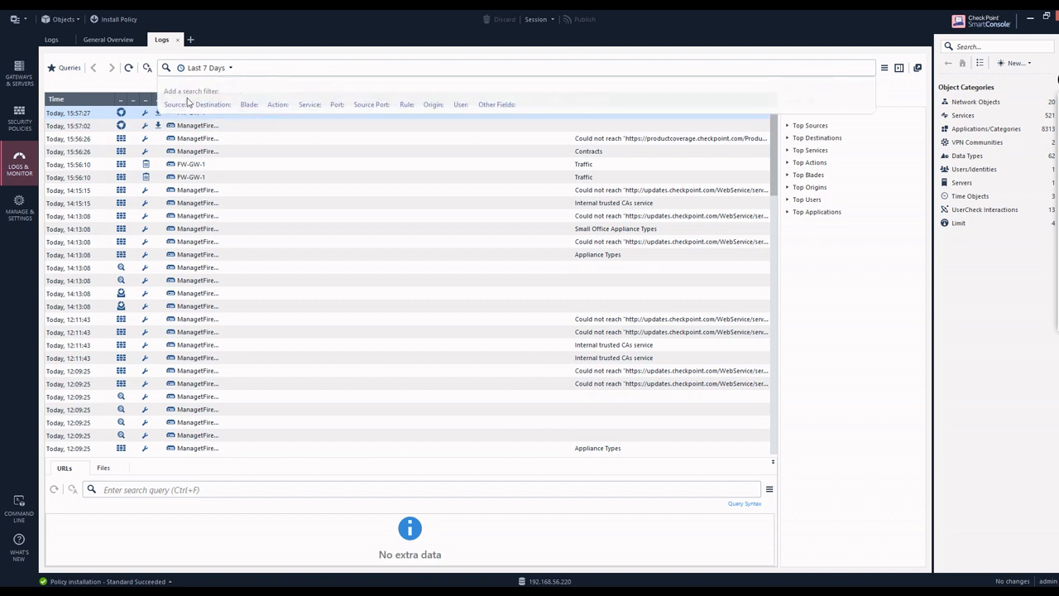
text(src:)
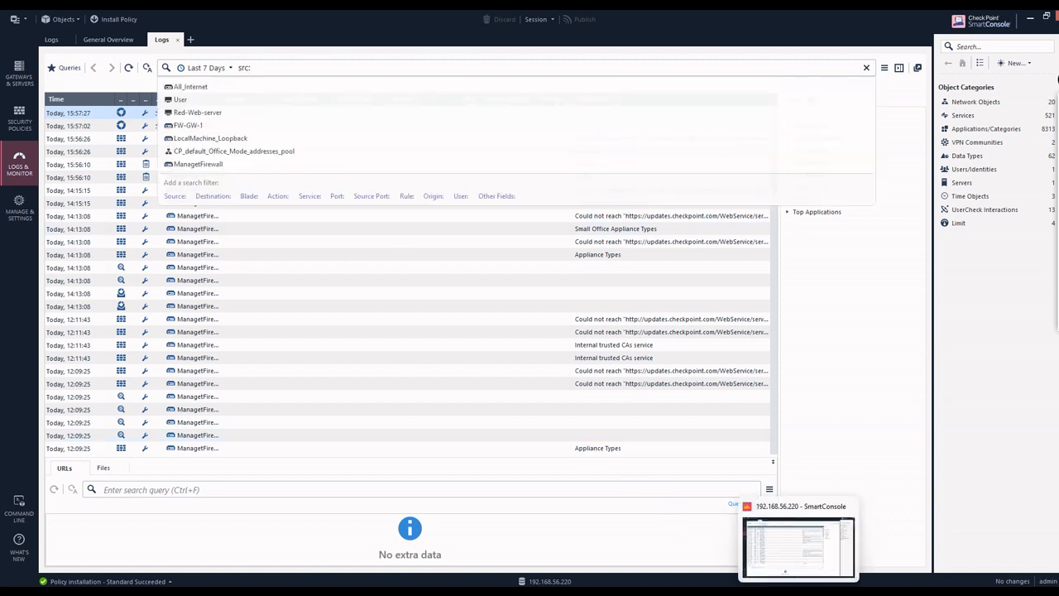
mouse_move(823, 591)
click(680, 540)
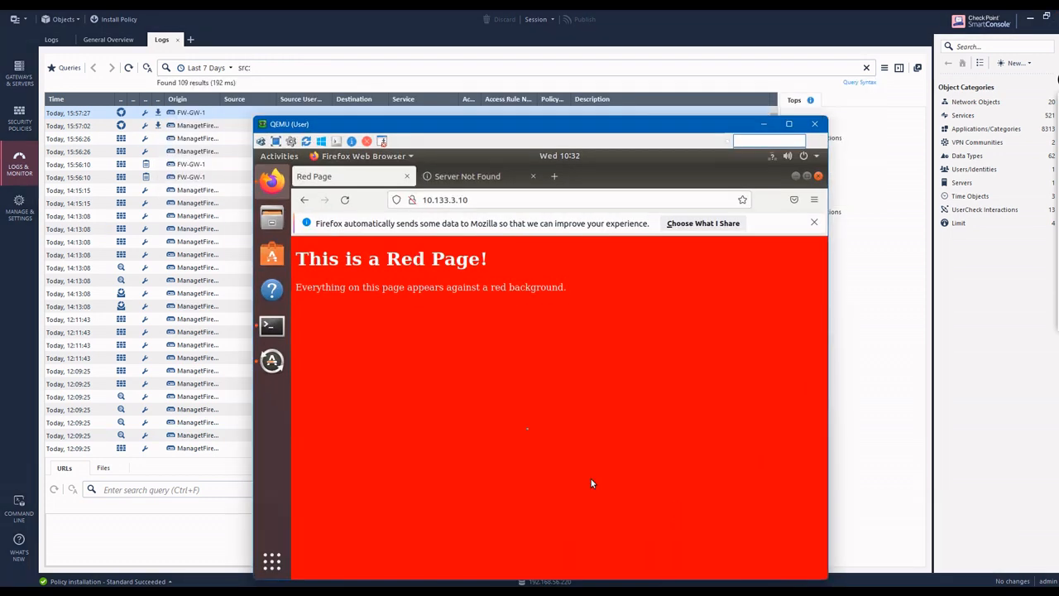
click(763, 124)
text(:10)
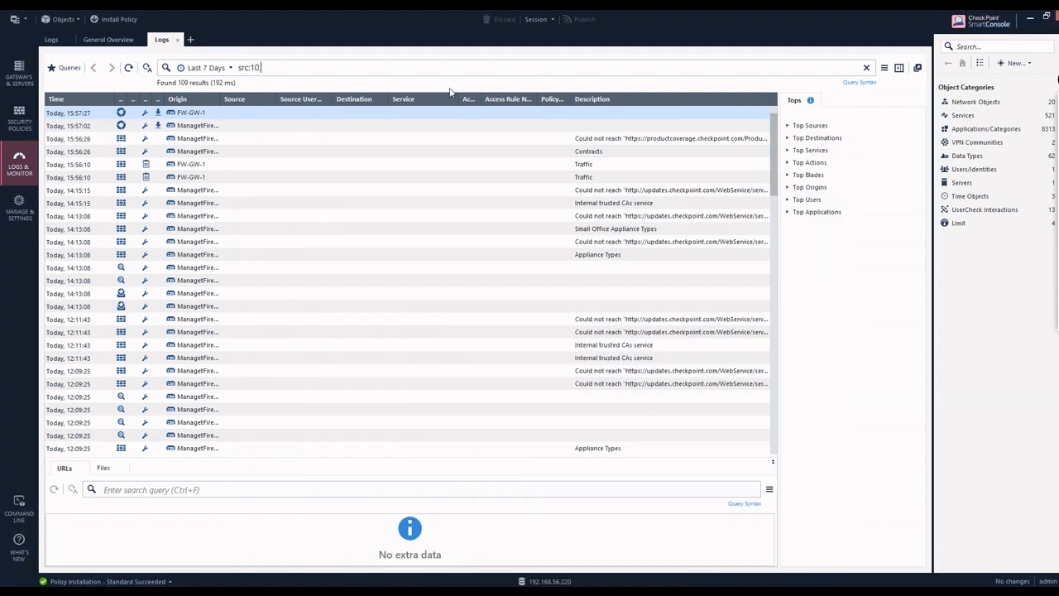
text(.133.2.10)
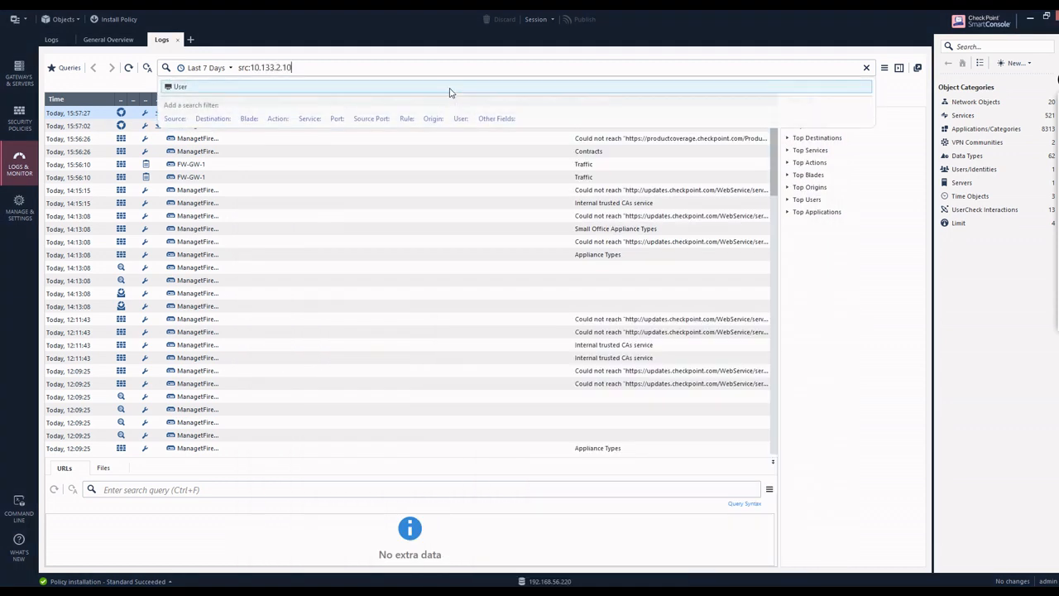
key(Return)
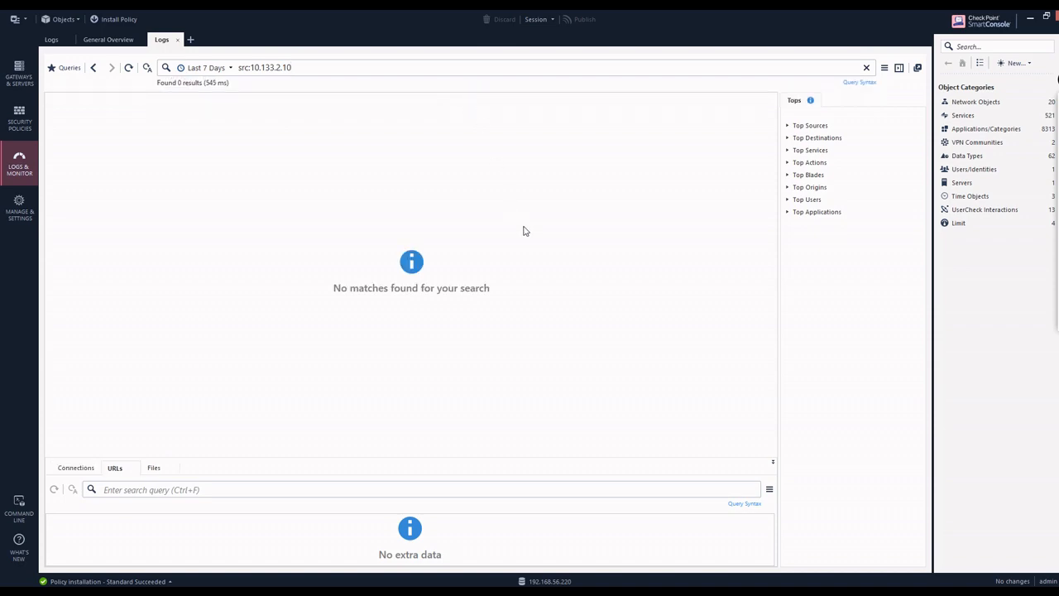
Step: Reload the Red Page at 10.133.3.10 in the User VM's Firefox, then minimize it
click(798, 591)
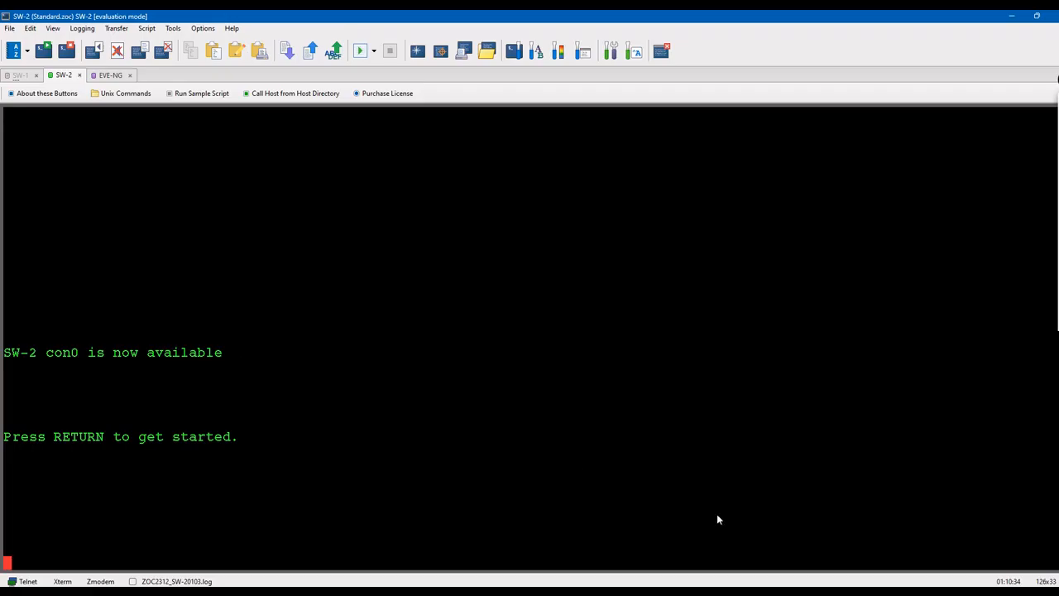
mouse_move(773, 591)
mouse_move(824, 592)
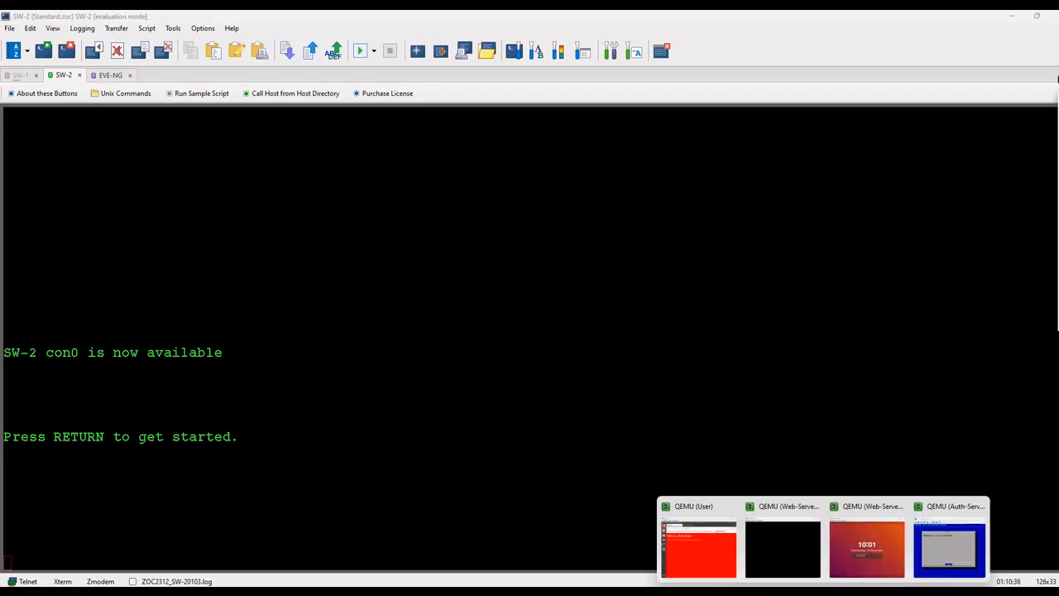
click(681, 552)
click(345, 199)
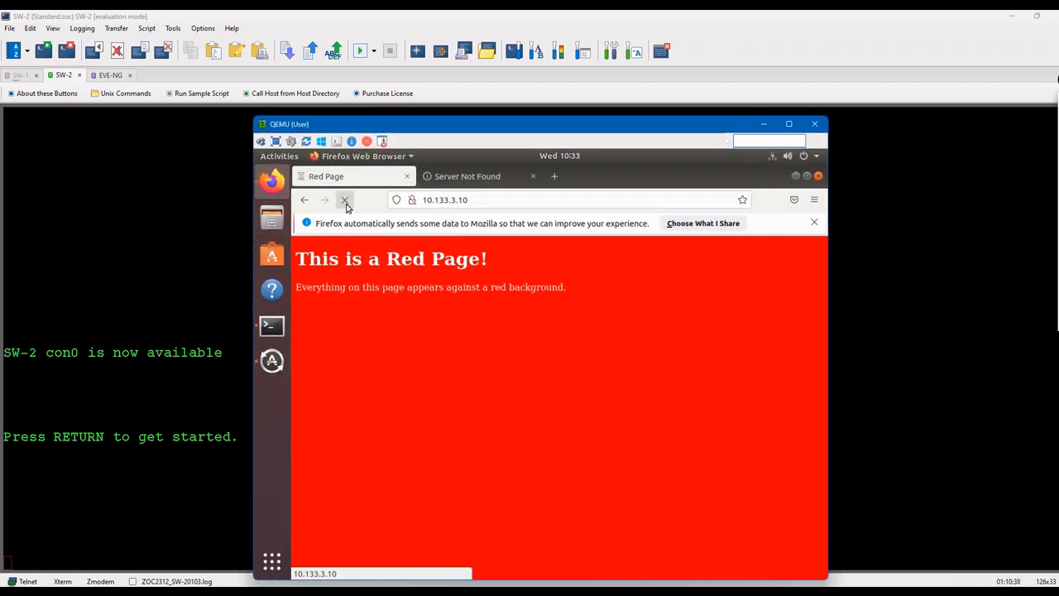
click(1011, 16)
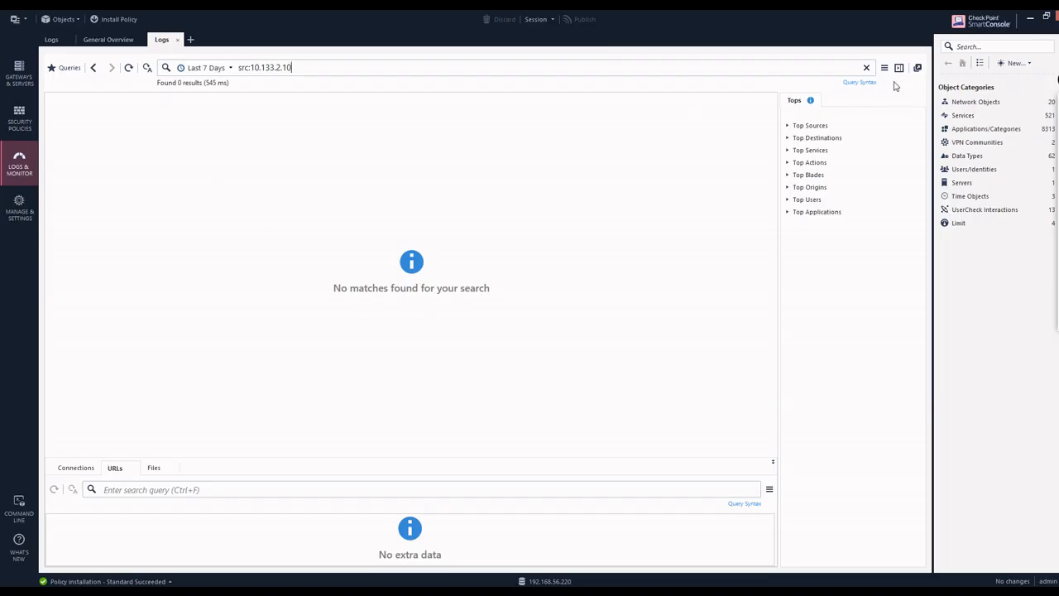
Step: Refresh the src:10.133.2.10 search to show accepted http traffic from User to Red-Web-server
click(129, 68)
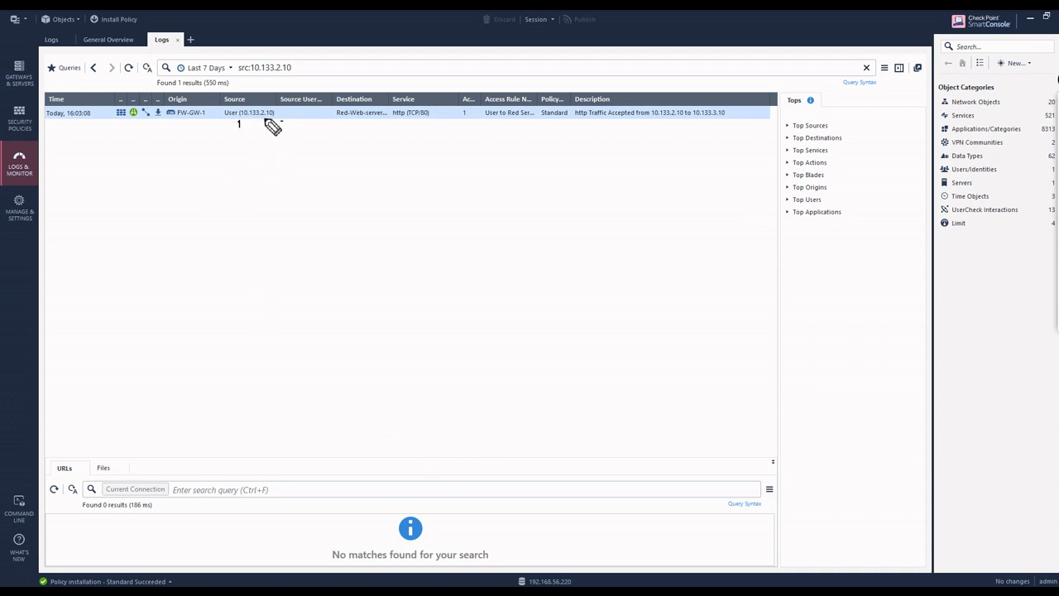
mouse_move(238, 126)
mouse_down()
mouse_move(282, 121)
mouse_move(260, 140)
mouse_move(300, 142)
mouse_up()
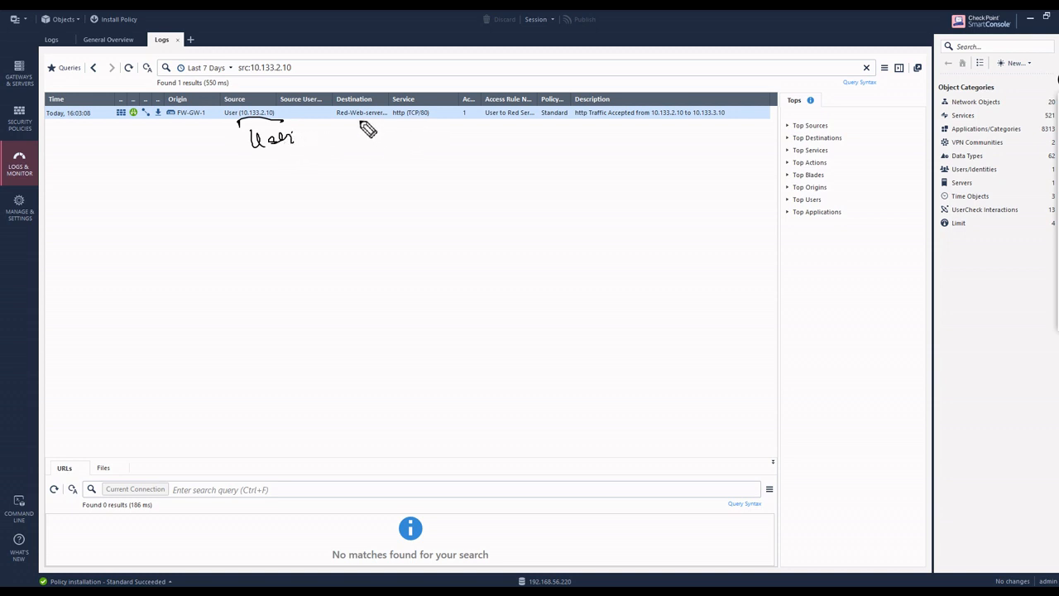
mouse_move(359, 125)
mouse_down()
mouse_move(428, 137)
mouse_move(454, 173)
mouse_move(480, 153)
mouse_up()
mouse_move(448, 197)
mouse_down()
mouse_move(449, 207)
mouse_move(468, 195)
mouse_move(468, 236)
mouse_move(566, 205)
mouse_move(551, 218)
mouse_up()
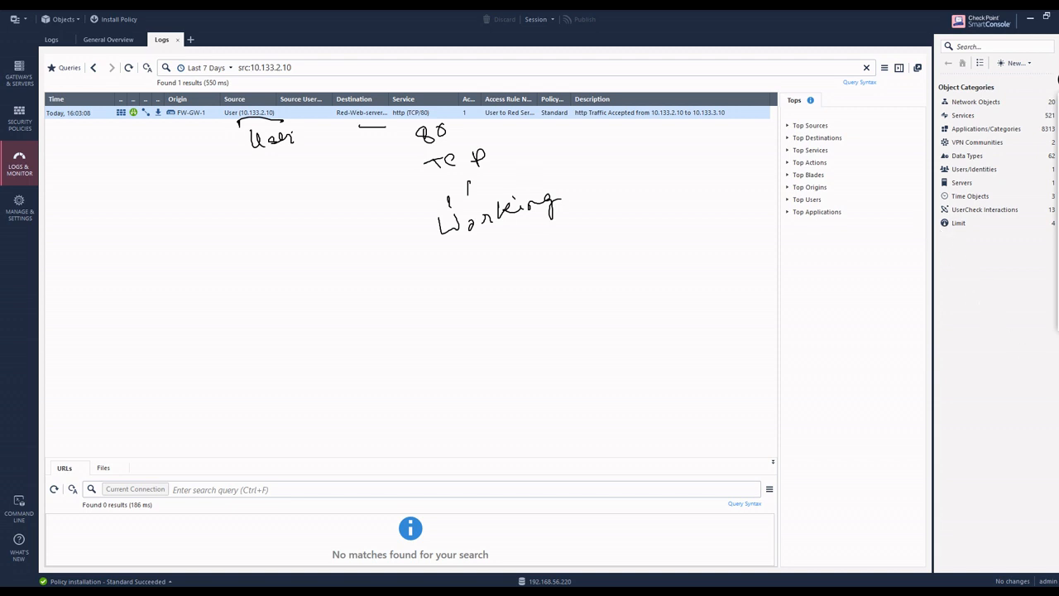
click(1058, 232)
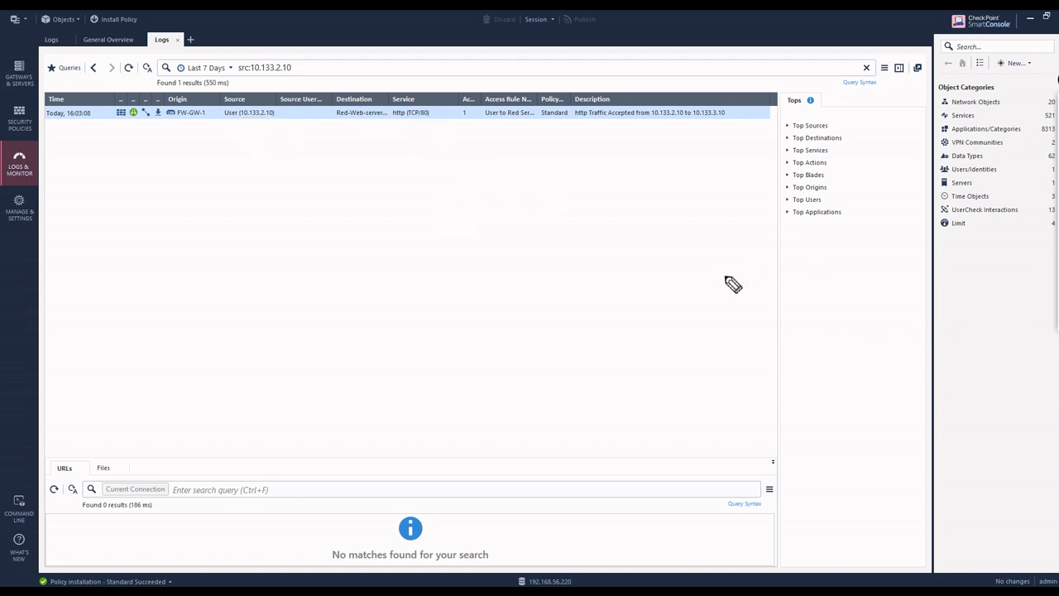